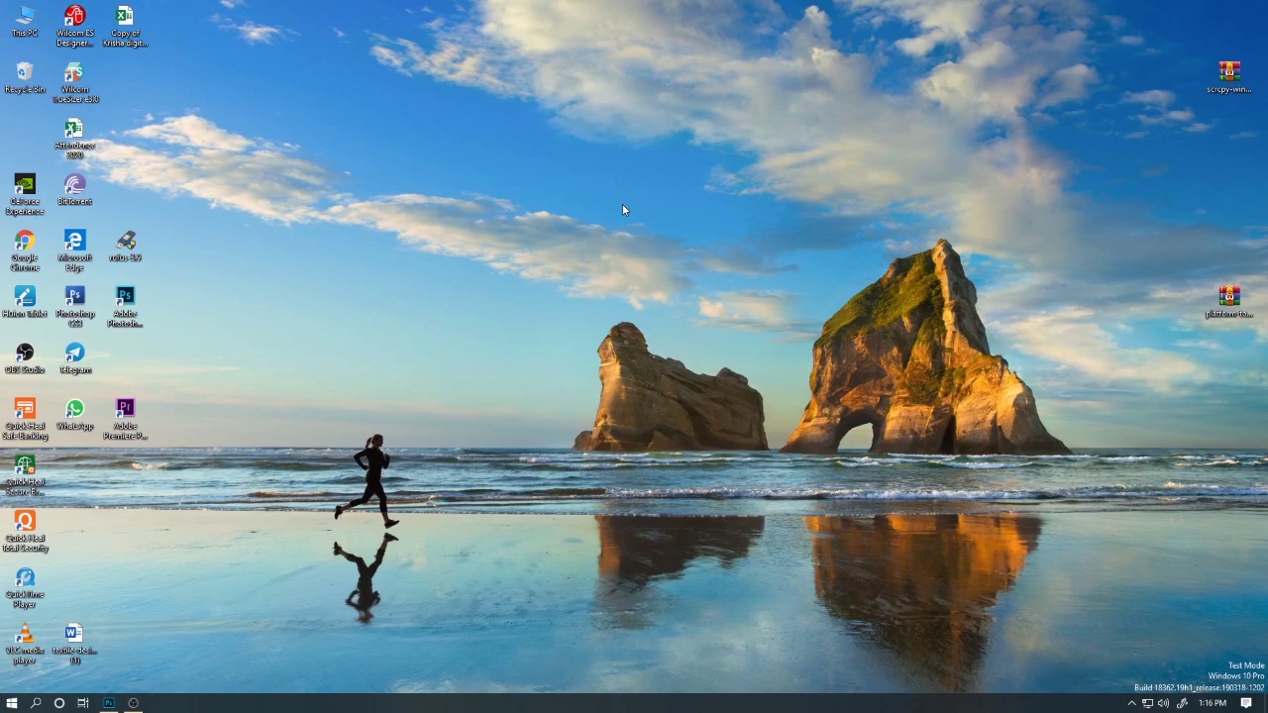
Switch to Photoshop and open the TY COVER template file.
click(111, 699)
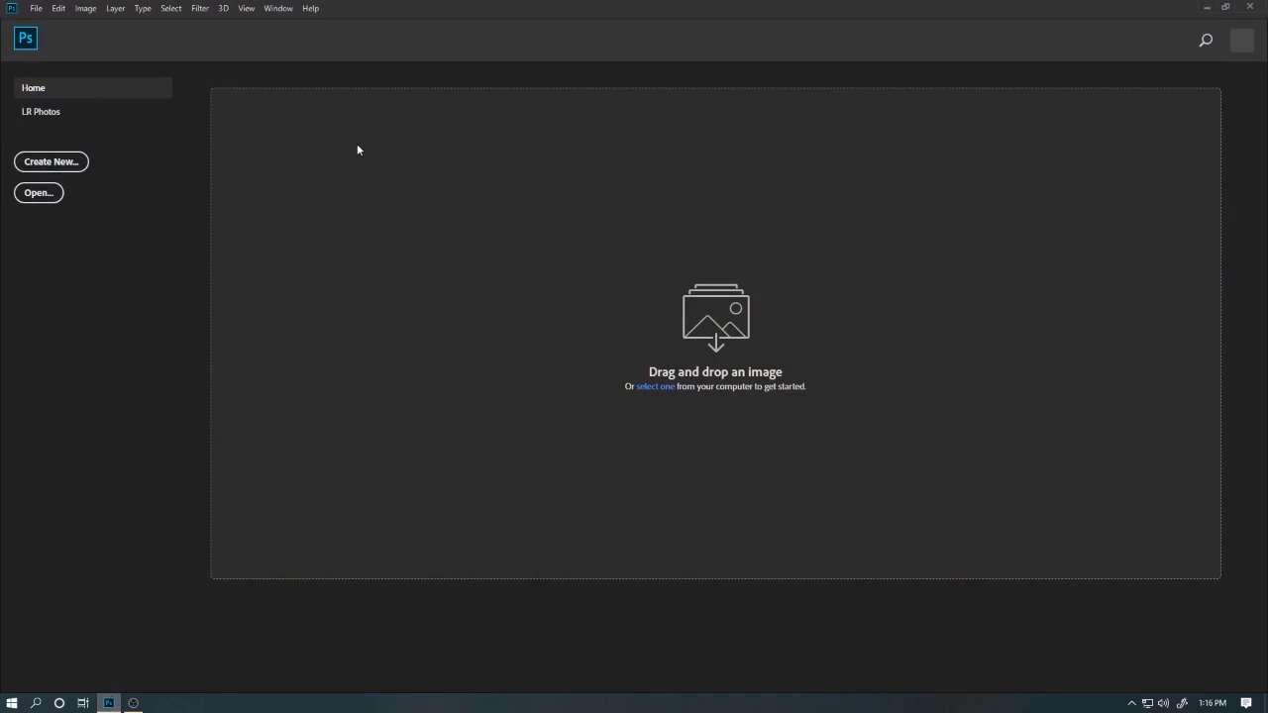
click(41, 194)
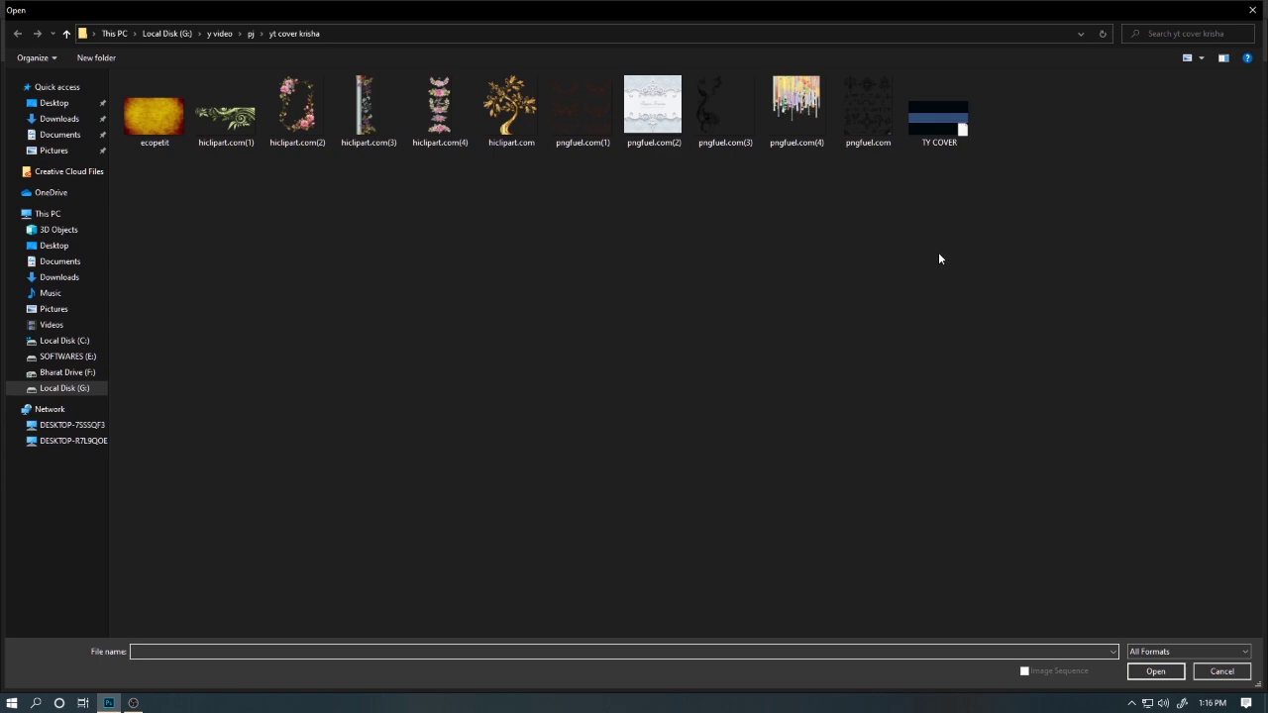
drag(1001, 200, 177, 104)
click(1056, 284)
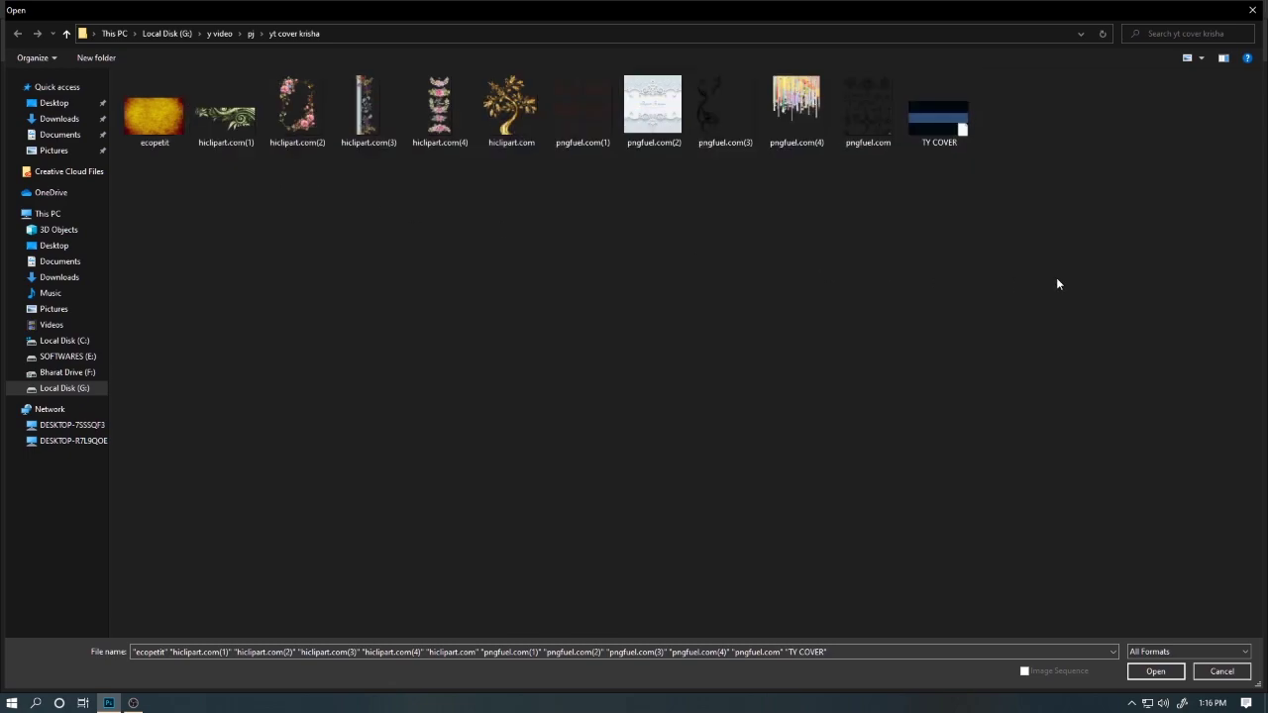
drag(909, 230, 127, 81)
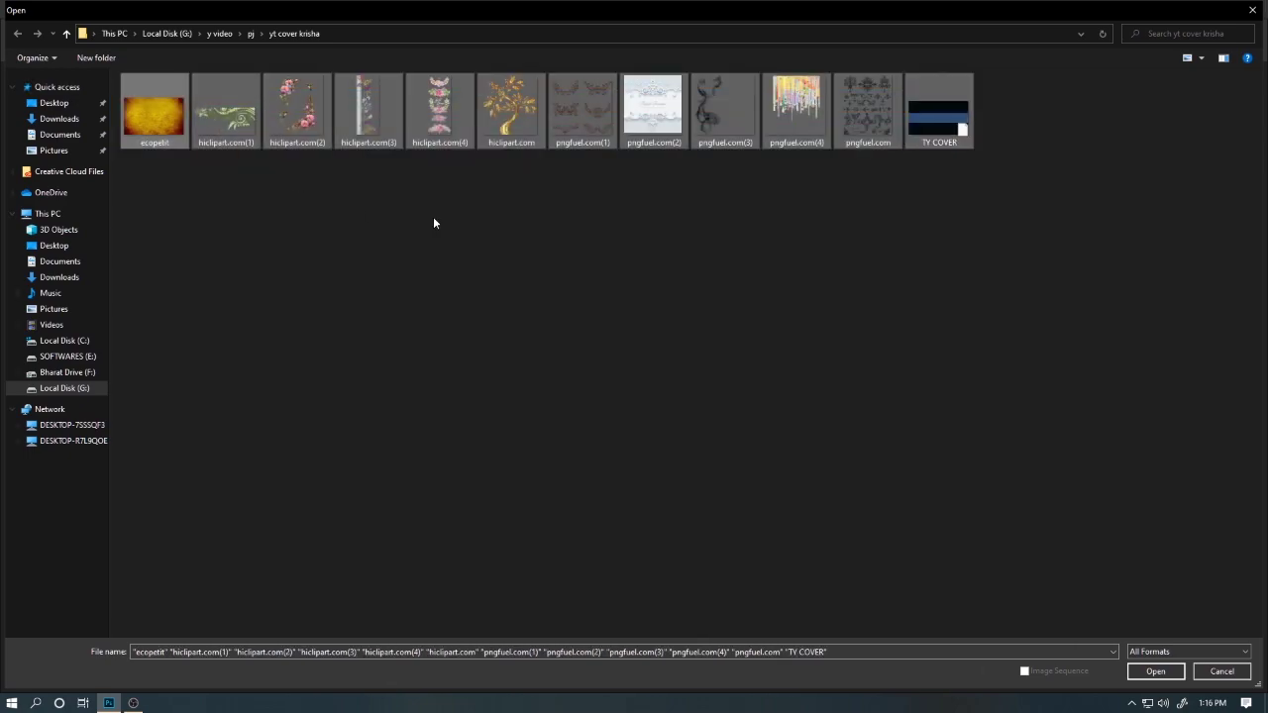
click(432, 216)
click(934, 100)
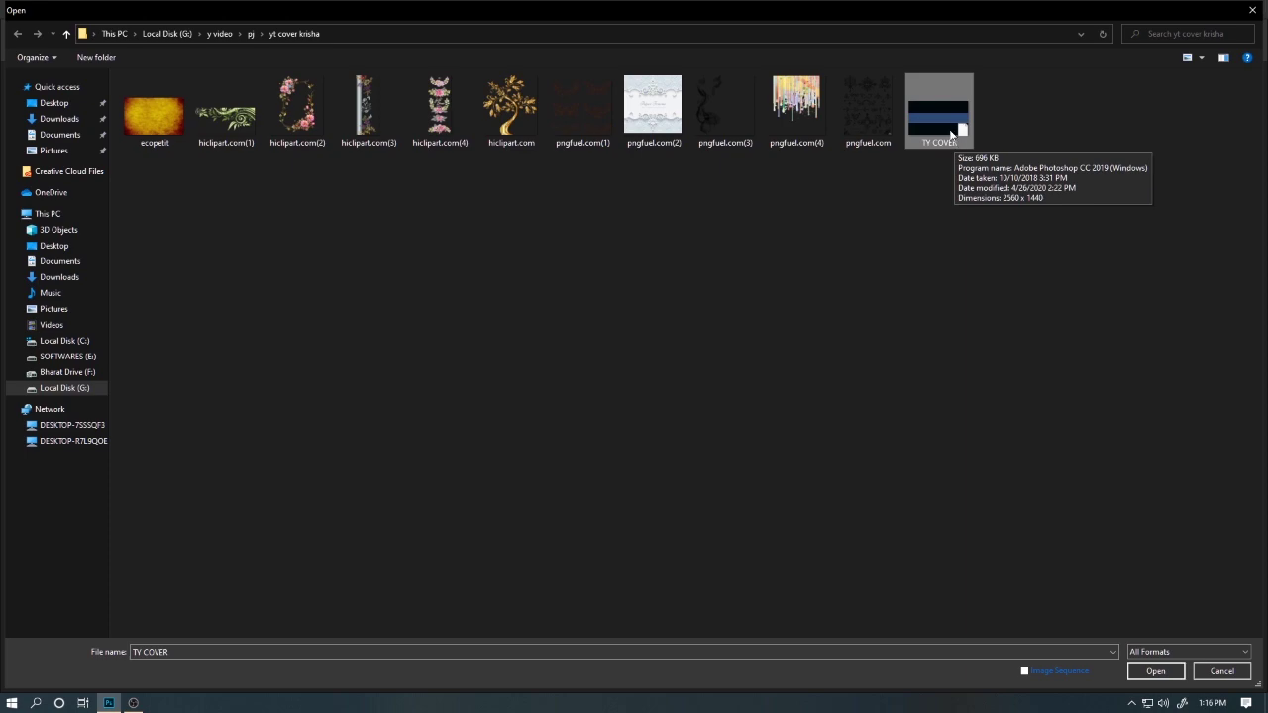
double_click(916, 147)
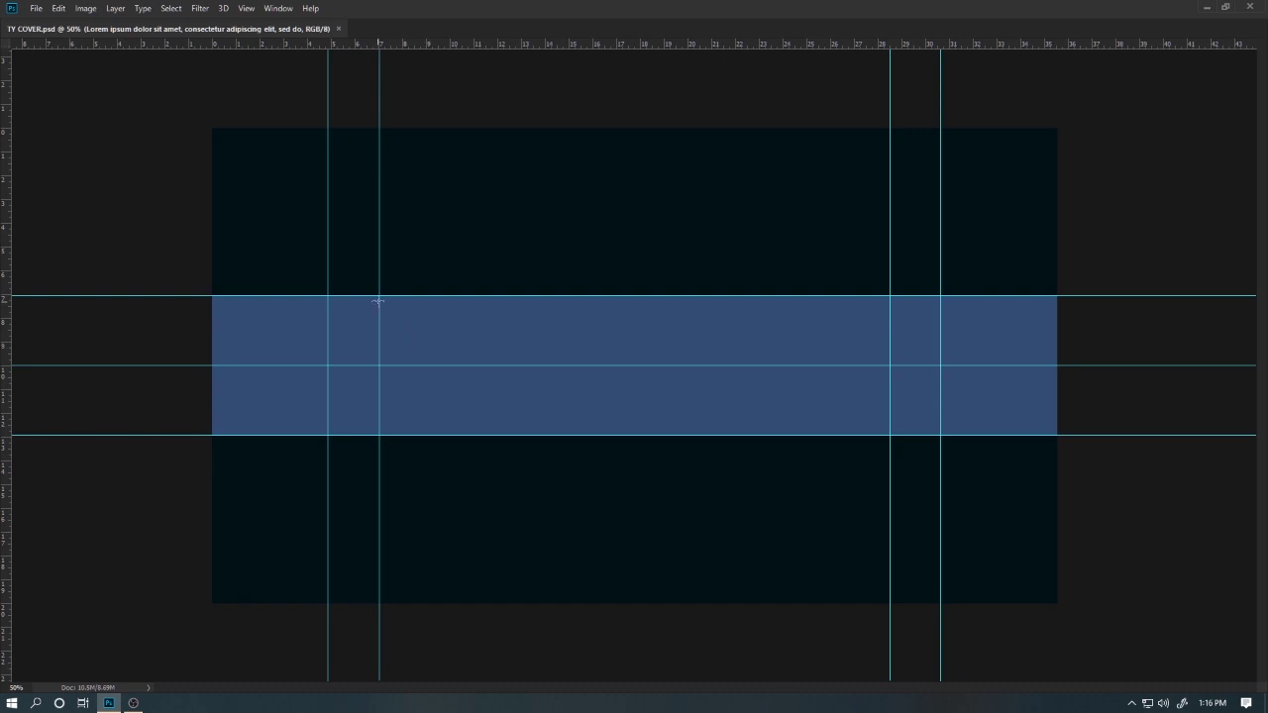
drag(378, 301, 865, 409)
click(862, 407)
drag(380, 297, 890, 438)
click(210, 123)
drag(217, 294, 1210, 427)
drag(207, 122, 1140, 673)
key(ctrl+d)
Show the hidden panels and toggle the visibility of the layers in Group 1 to examine the template.
key(Tab)
click(1031, 422)
click(1033, 423)
click(1033, 438)
click(1033, 438)
click(1033, 437)
click(1033, 438)
click(1047, 438)
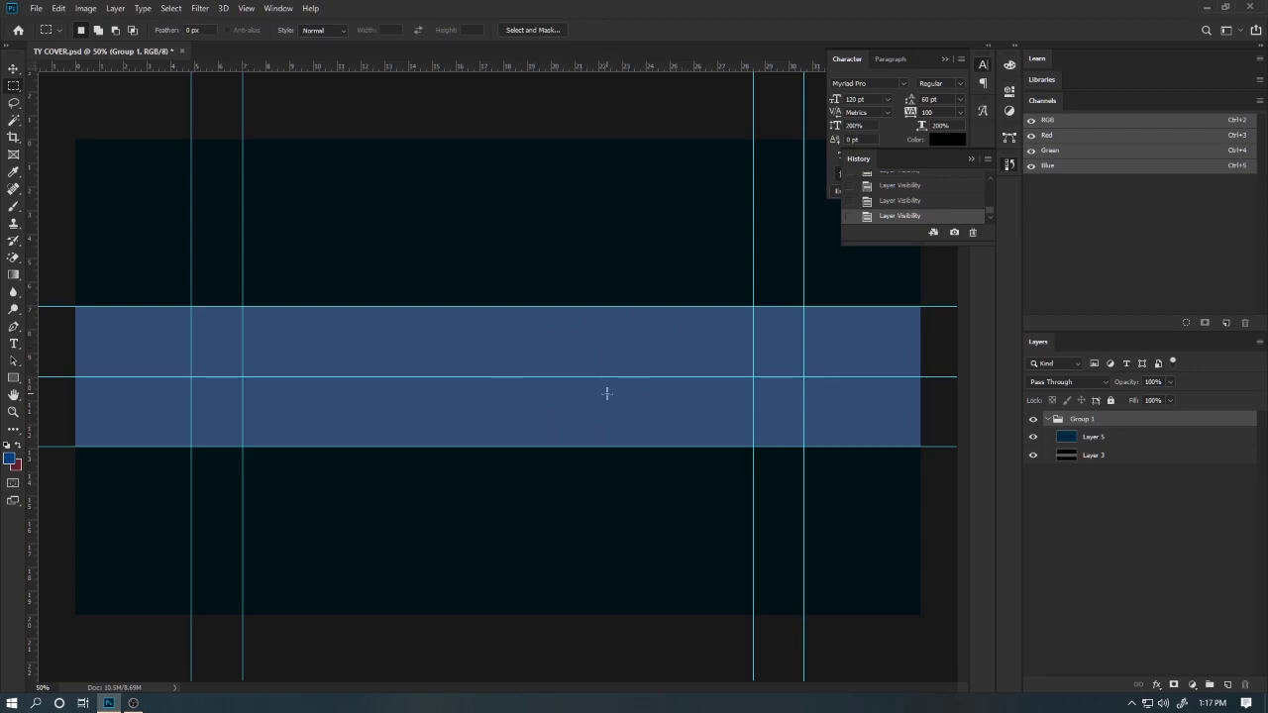
Open the ecopetit image and paste all of it into TY COVER.psd as a background layer above Group 1.
key(ctrl+o)
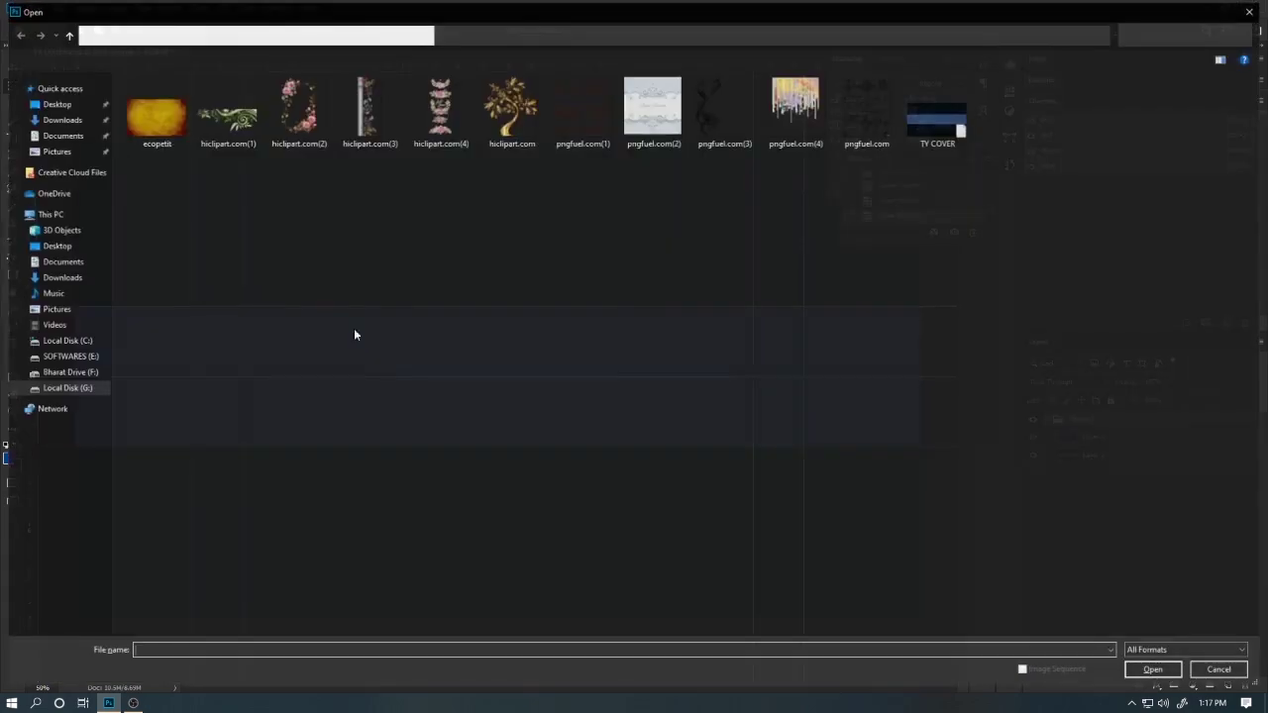
double_click(159, 117)
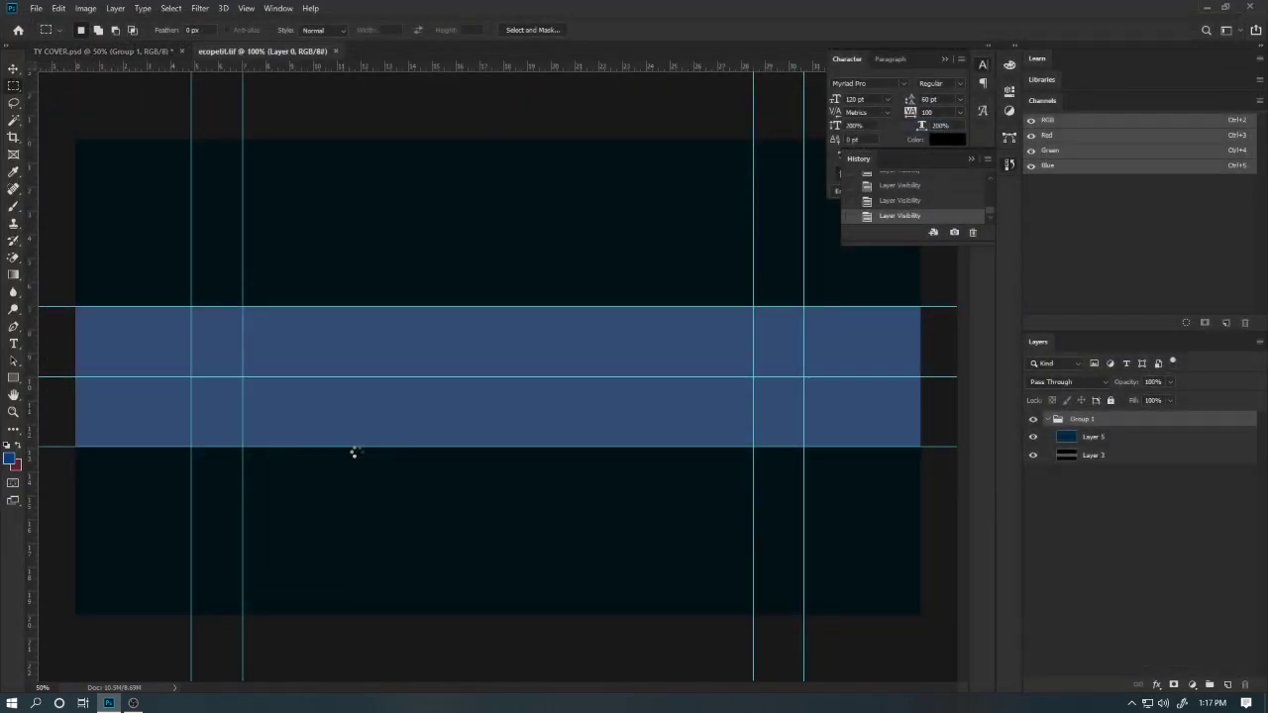
key(ctrl+a)
key(ctrl+Tab)
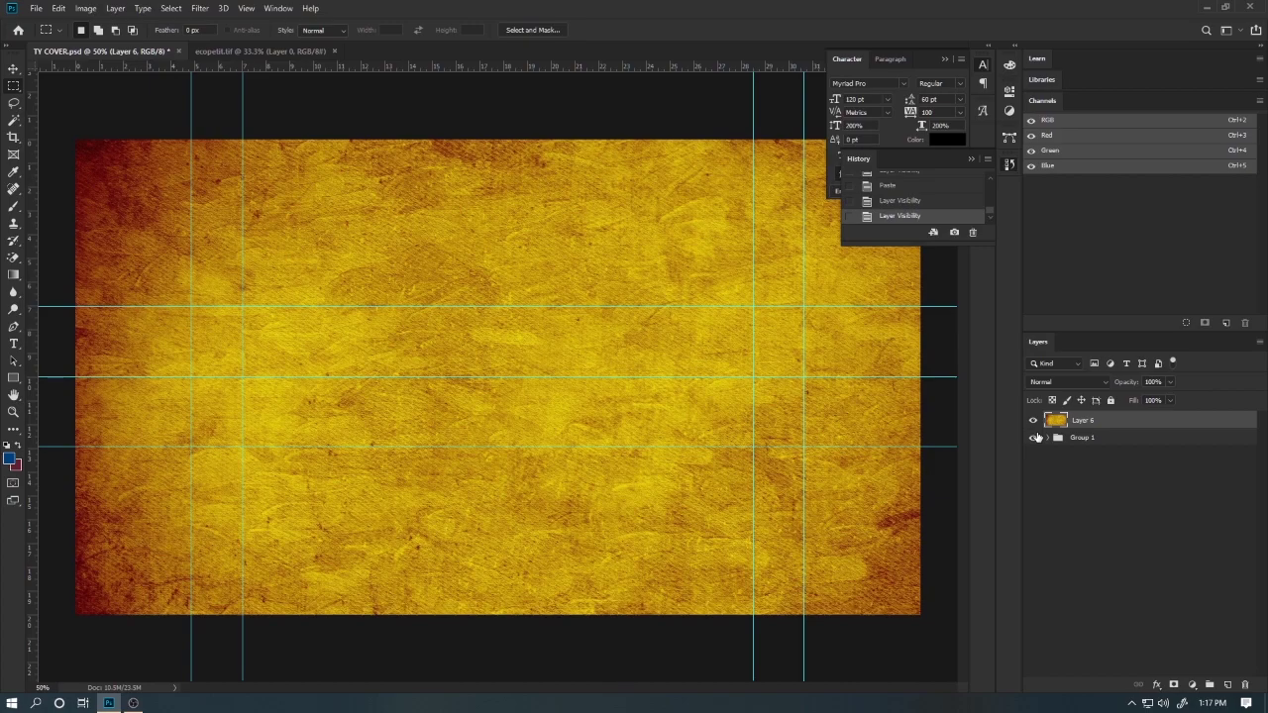
click(667, 358)
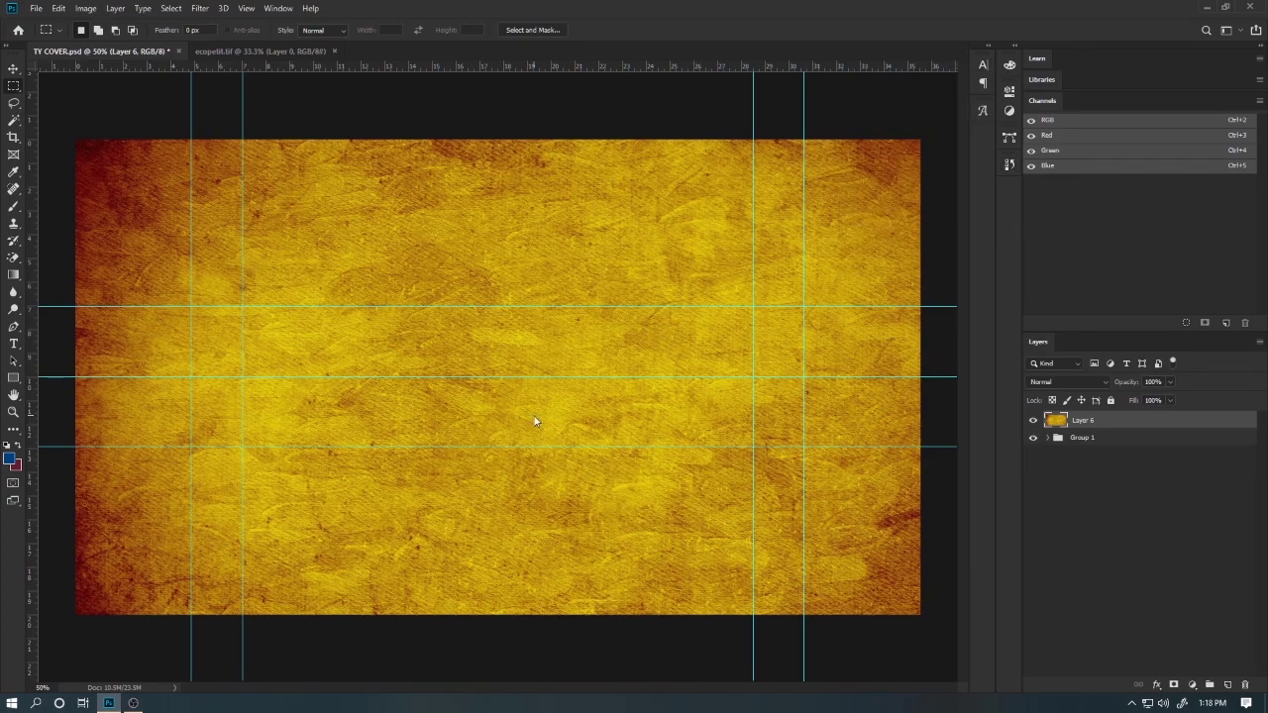
Open hiclipart.com(1) and copy its green floral swirl into TY COVER.psd as a new layer.
key(ctrl+o)
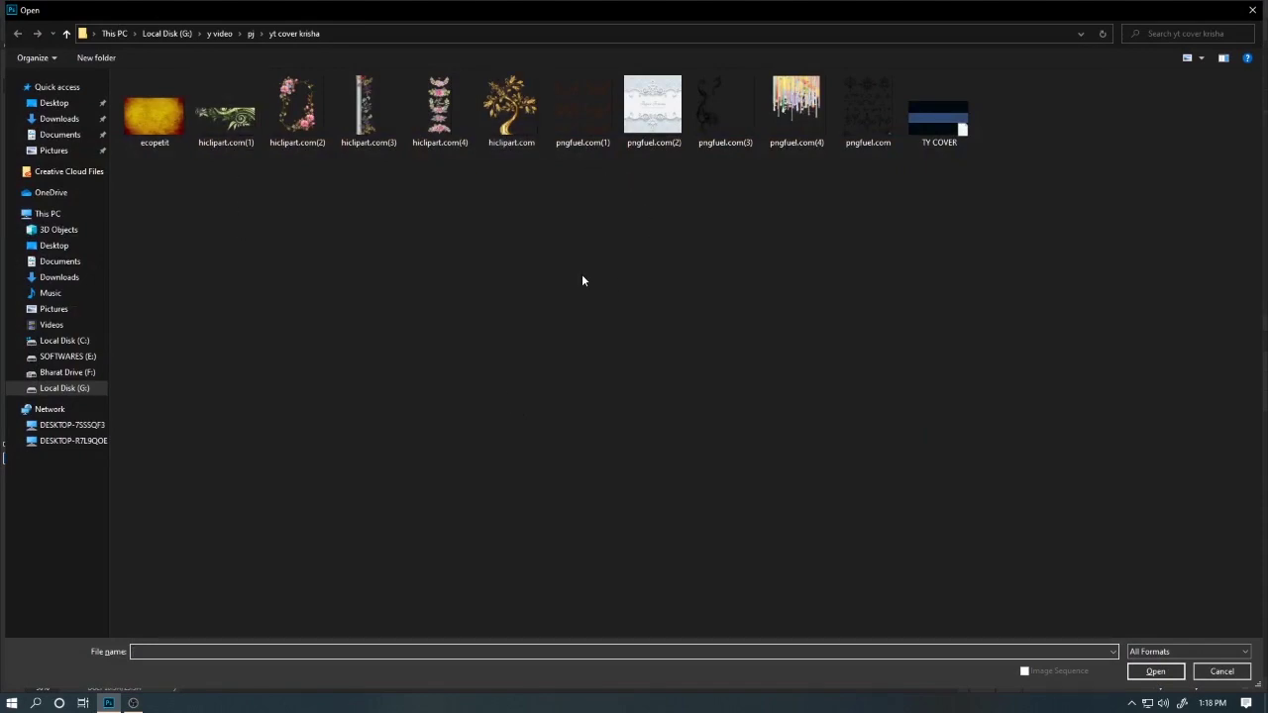
double_click(237, 121)
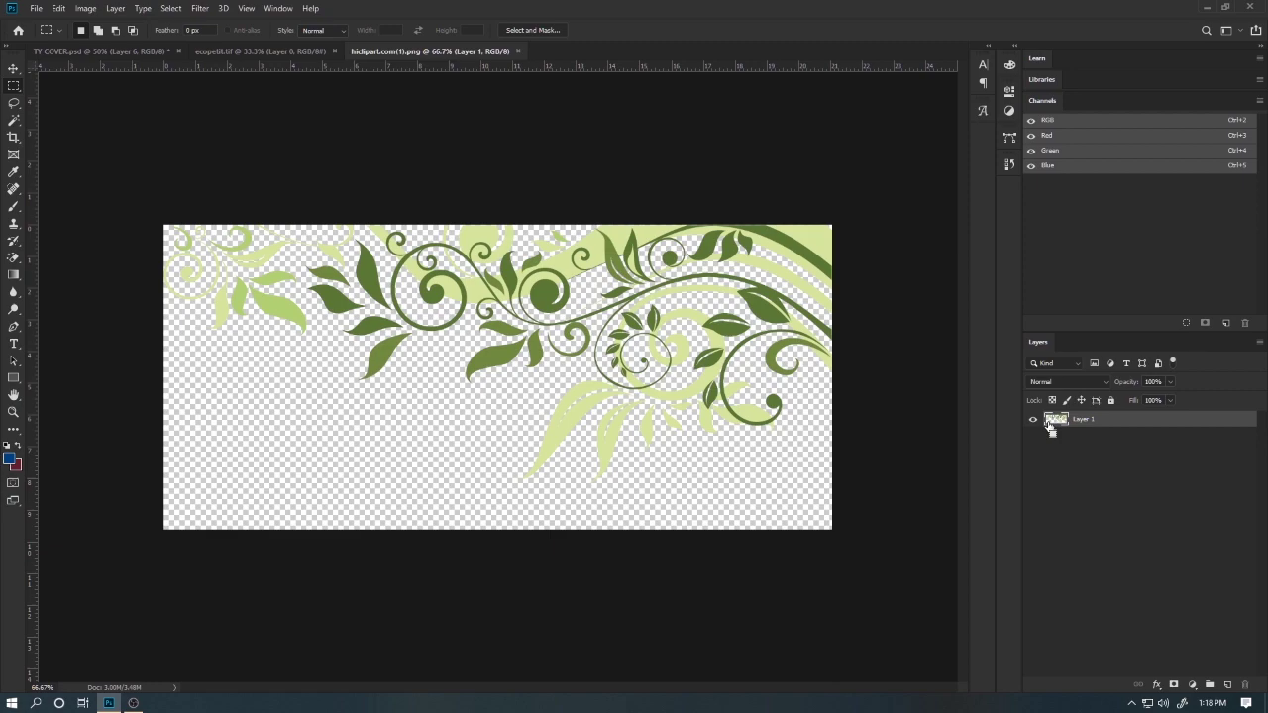
drag(1051, 426, 699, 535)
Flip the green floral swirl vertically and place it in the canvas's lower-right corner.
key(alt+e)
key(a)
key(v)
key(ctrl+z)
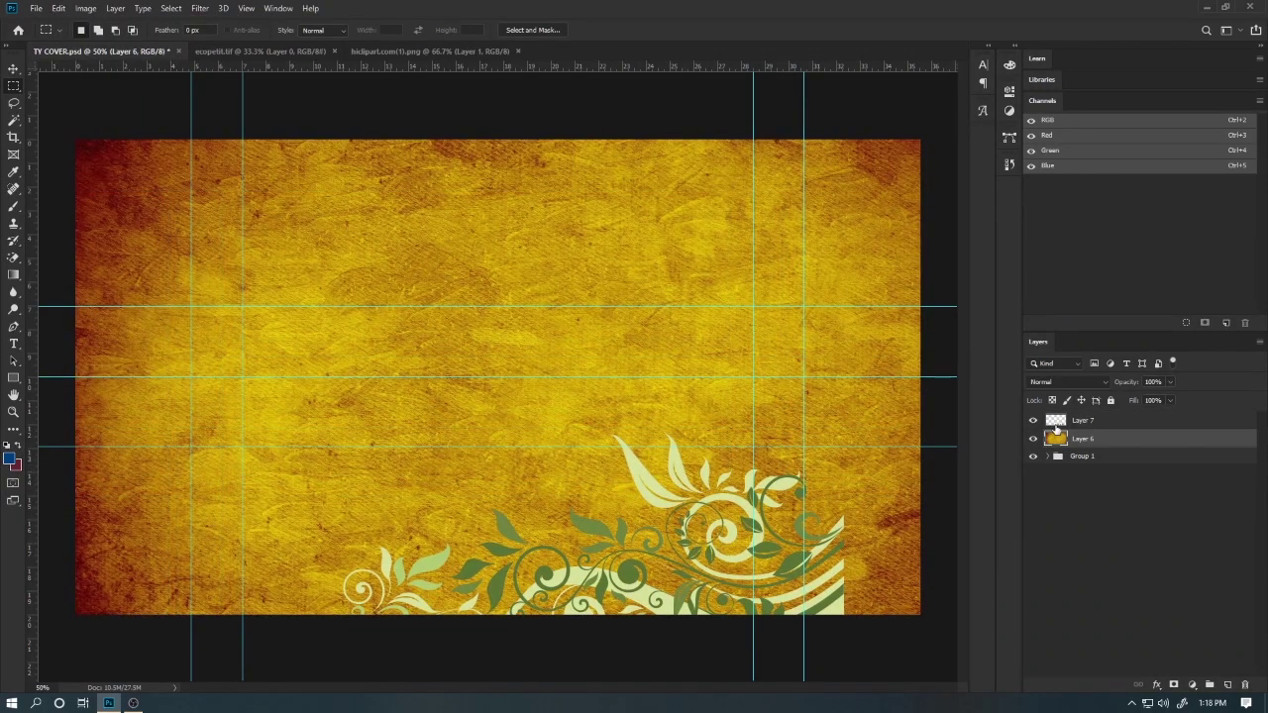
ctrl+click(775, 572)
drag(776, 572, 852, 543)
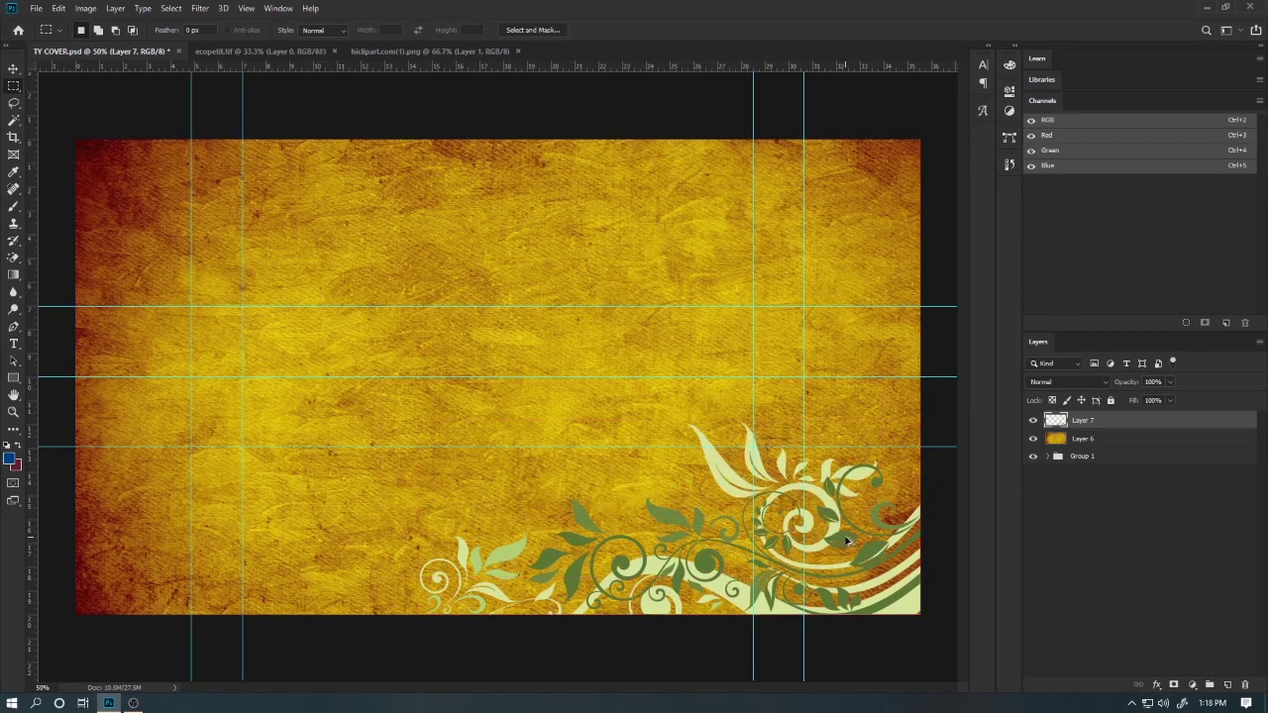
Duplicate the floral swirl into the canvas's upper-left corner, flipped horizontally and vertically, and merge the two swirl layers.
drag(847, 539, 665, 426)
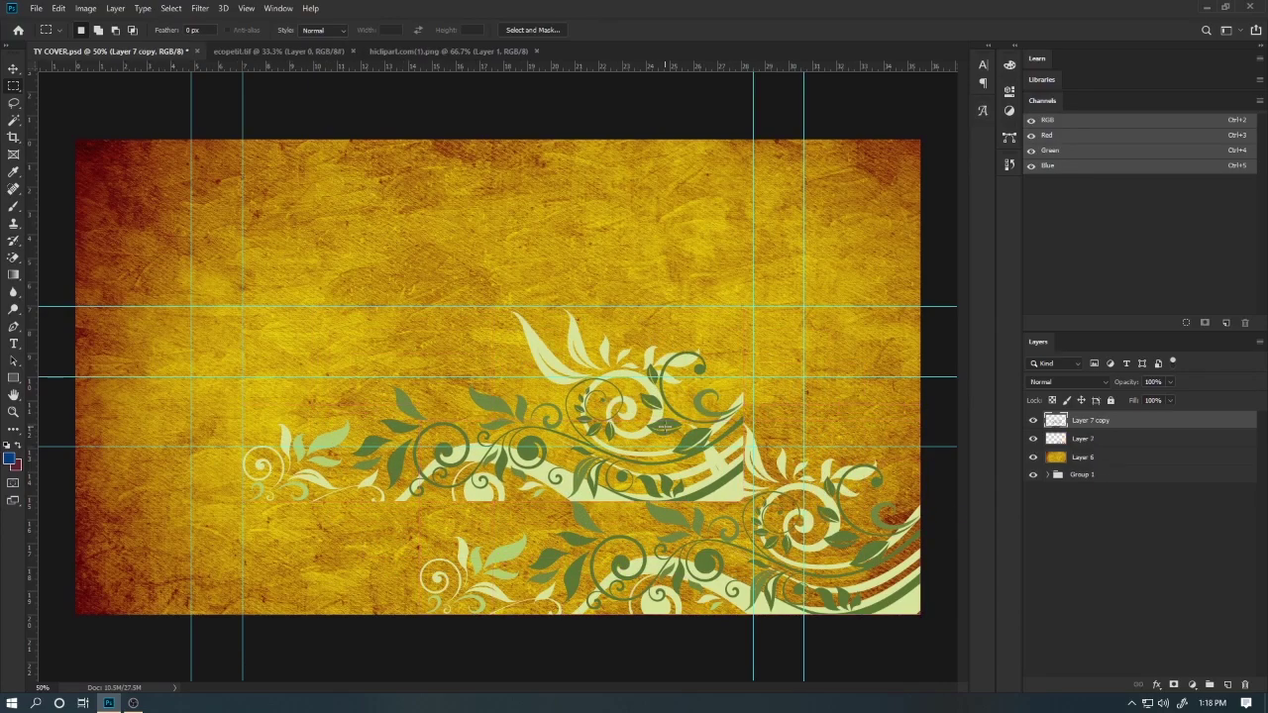
key(alt+e)
key(a)
key(h)
key(alt+e)
key(a)
key(v)
drag(250, 326, 95, 170)
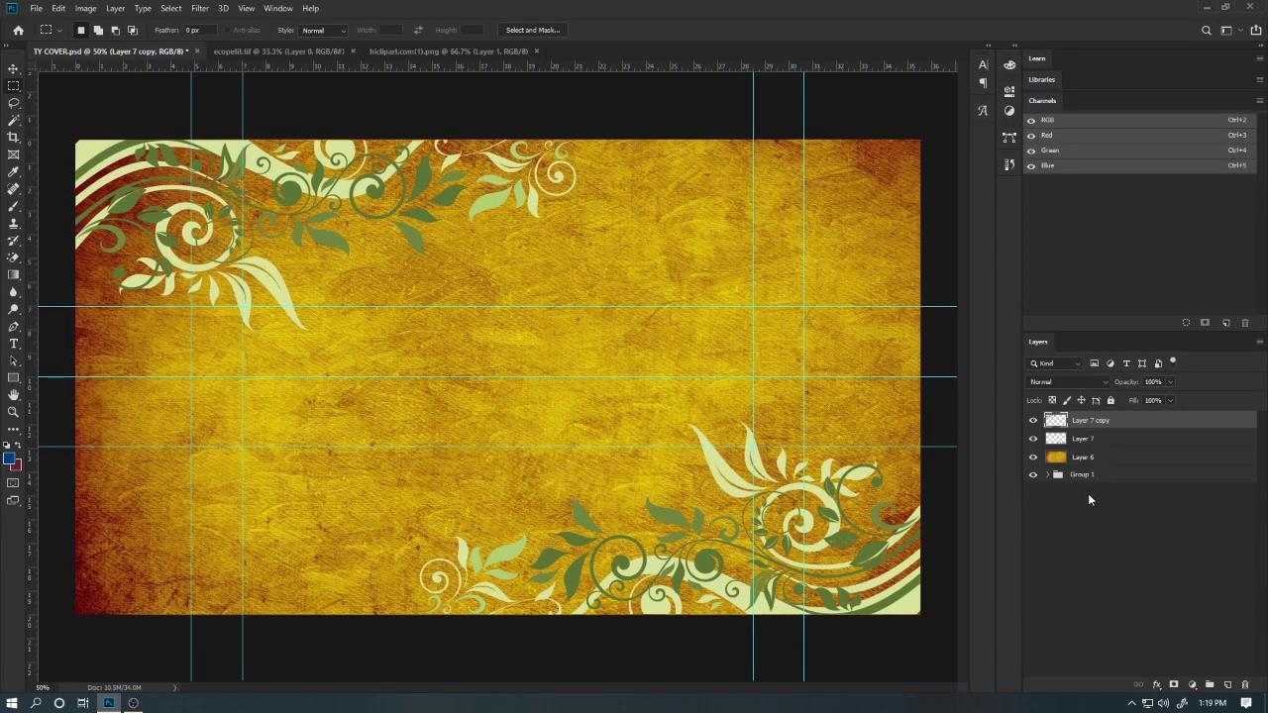
shift+click(1078, 442)
key(ctrl+e)
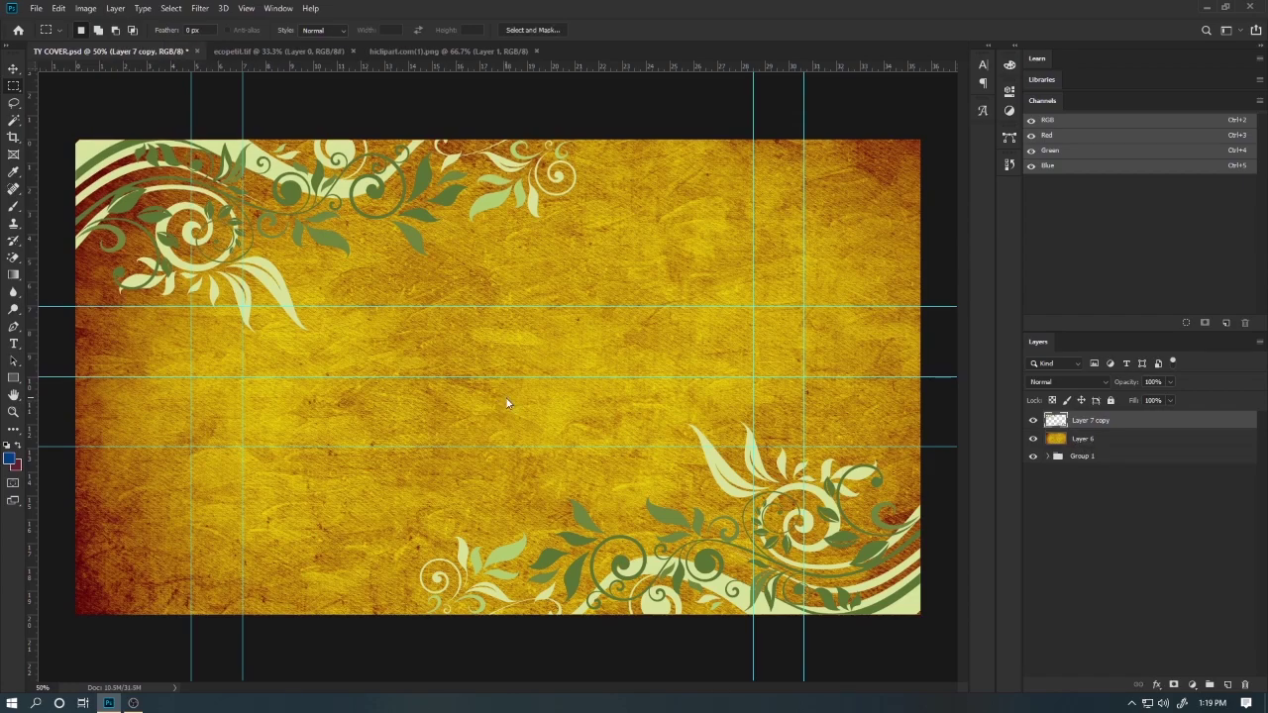
Open hiclipart.com(2) and select the lower rose branch with its hummingbird using the Lasso tool.
key(ctrl+o)
double_click(300, 164)
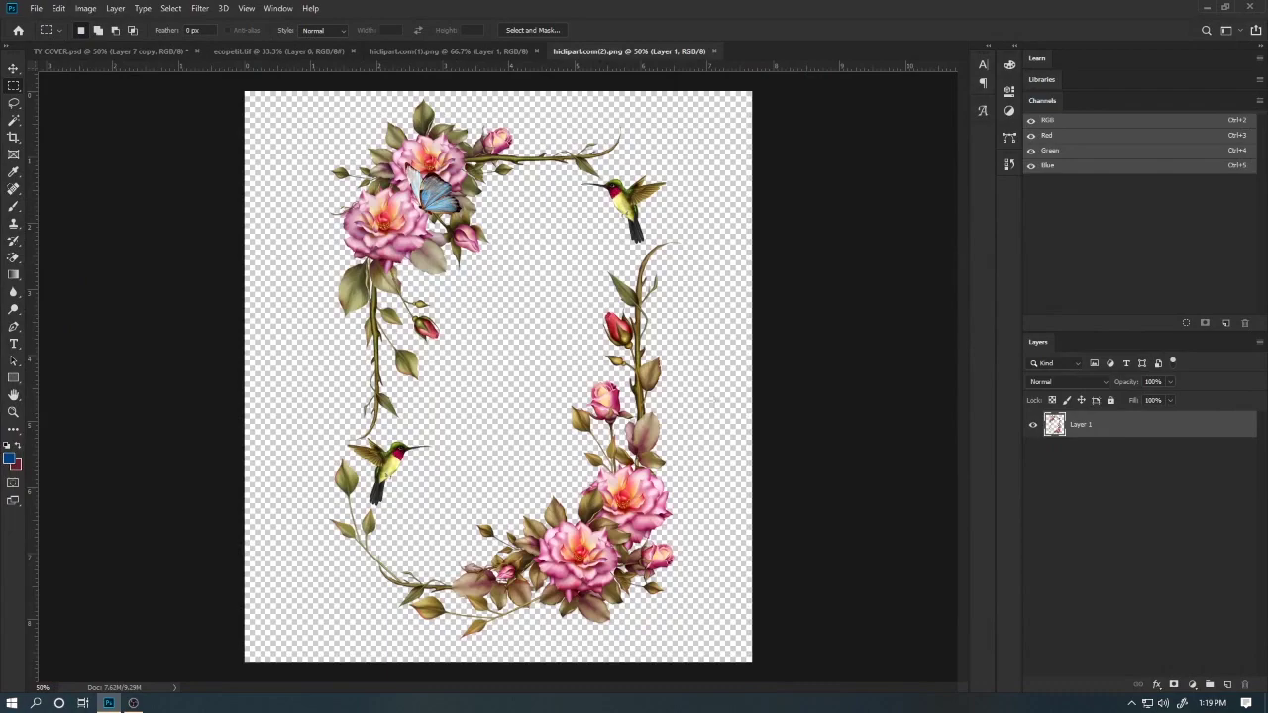
key(l)
click(665, 364)
right_click(15, 103)
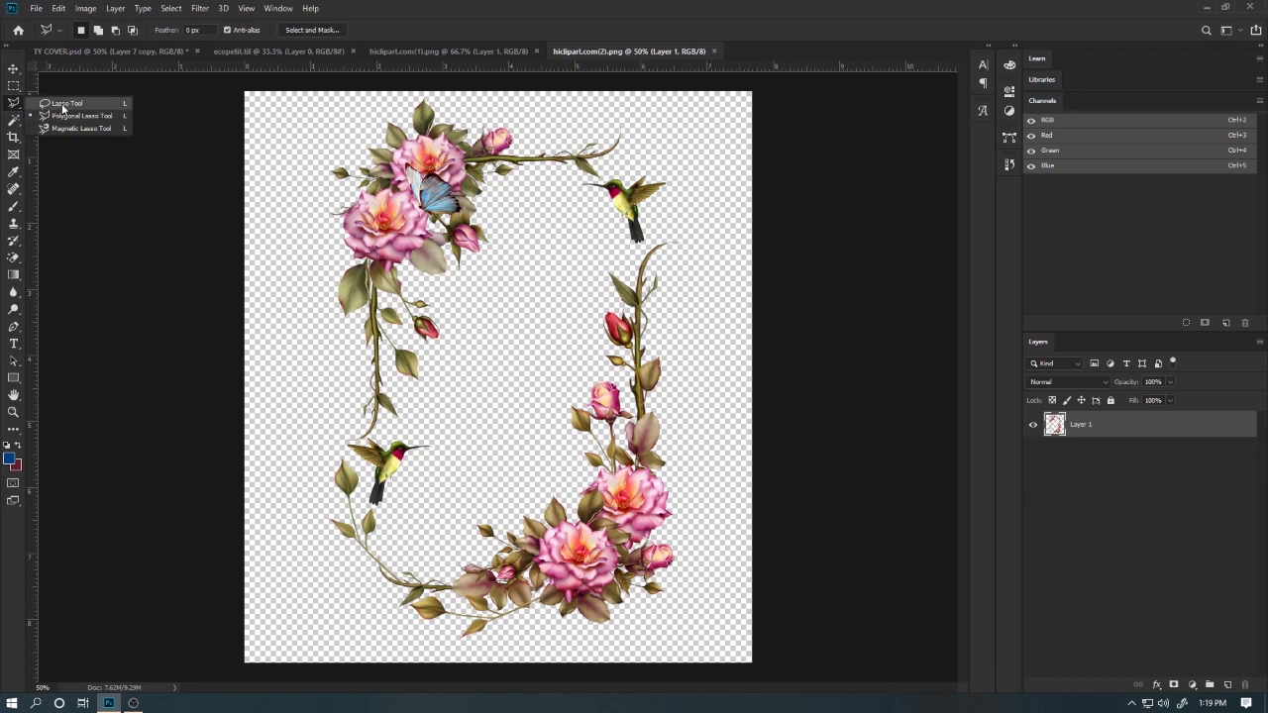
click(66, 103)
mouse_move(712, 286)
mouse_down()
mouse_move(661, 240)
mouse_move(476, 443)
mouse_move(433, 427)
mouse_move(381, 432)
mouse_move(297, 509)
mouse_move(485, 639)
mouse_move(687, 591)
mouse_move(709, 376)
mouse_up()
mouse_move(368, 552)
mouse_down()
mouse_move(378, 620)
mouse_move(423, 653)
mouse_move(480, 664)
mouse_move(585, 642)
mouse_up()
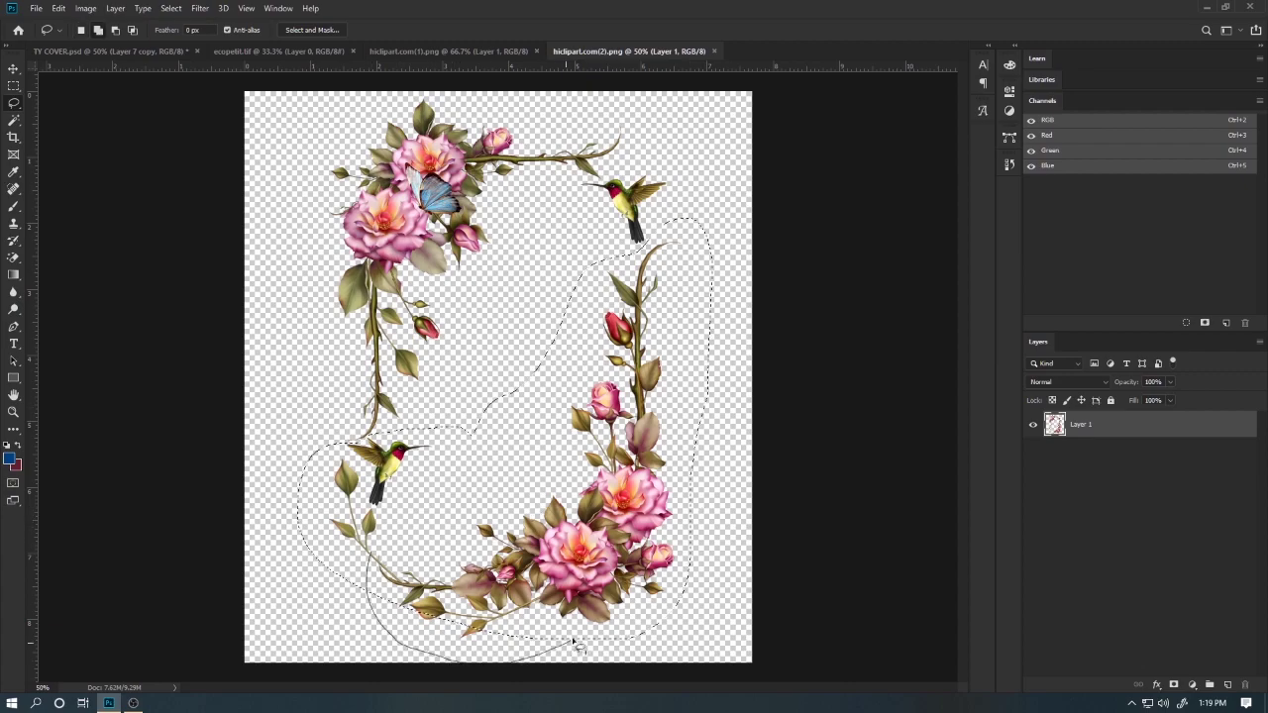
key(w)
scroll(595, 599, up, 5)
scroll(665, 592, down, 5)
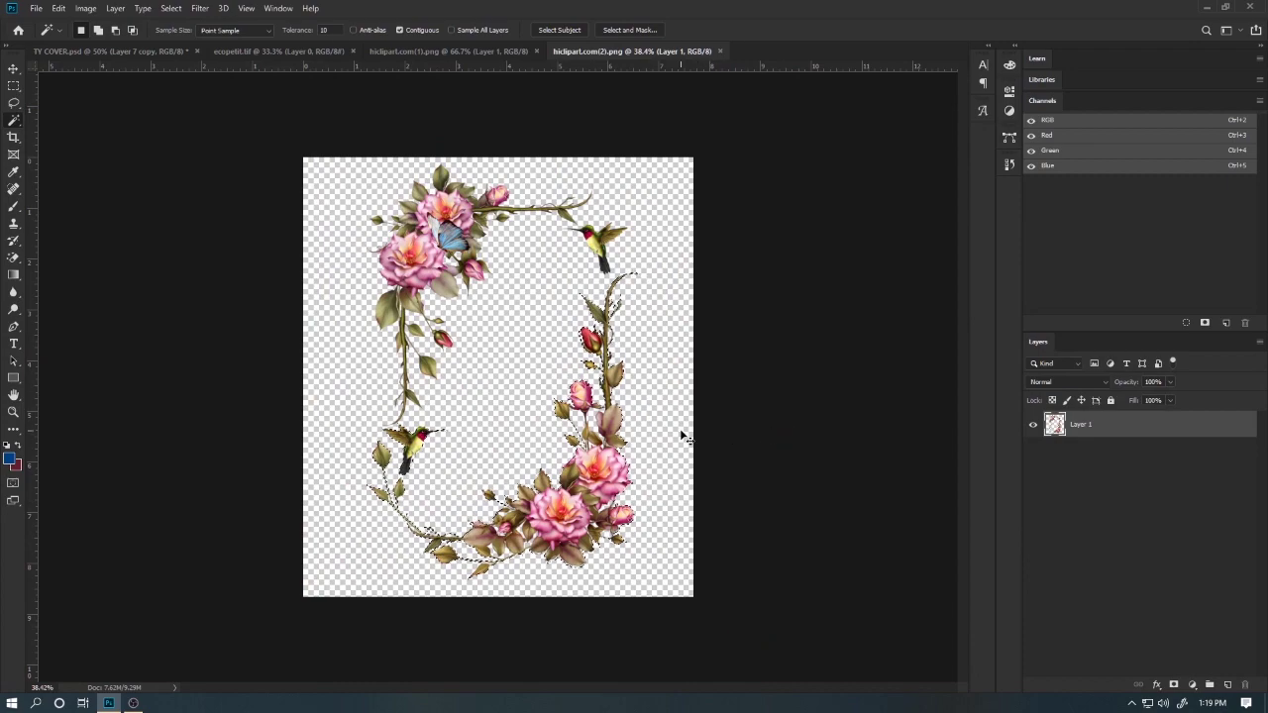
Paste the selected rose branch into TY COVER.psd and rotate and flip it so the hummingbird is at its upper end.
key(ctrl+Tab)
key(ctrl+v)
drag(474, 406, 377, 495)
key(a)
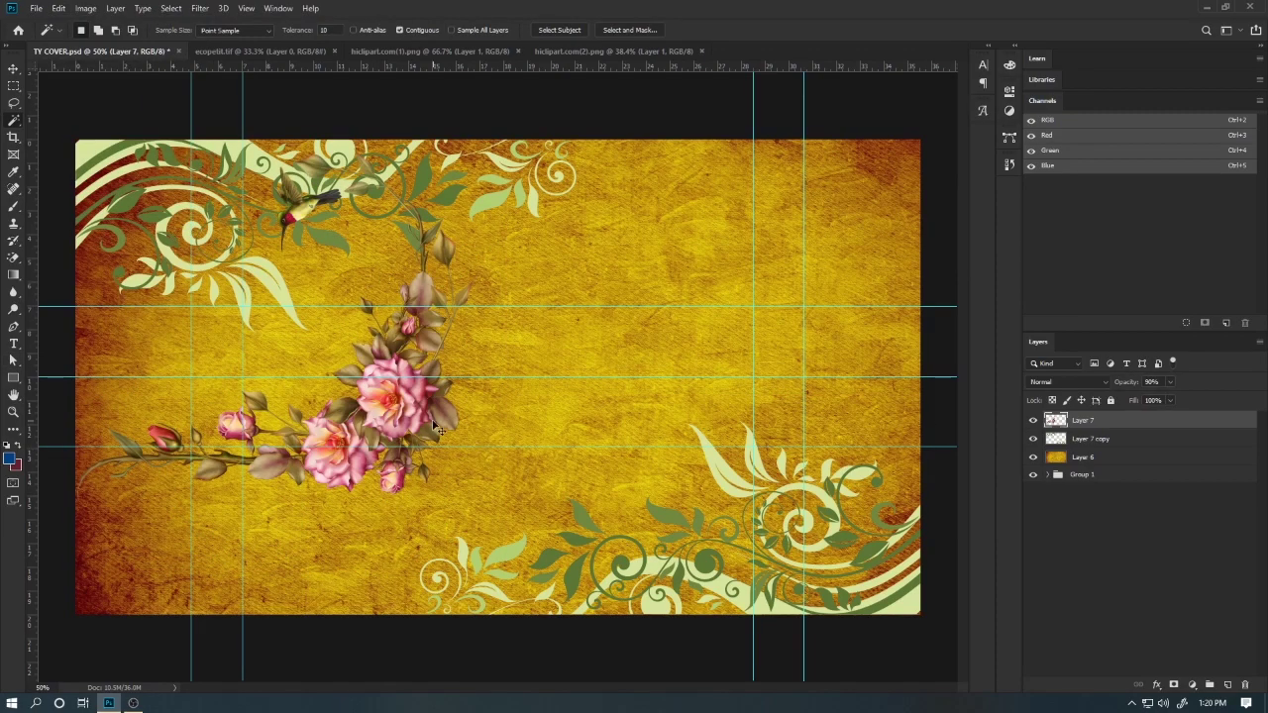
Place the rose branch in the lower-right corner with a copy flipped vertically and horizontally in the upper-left, and merge both rose layers.
drag(435, 426, 402, 450)
key(alt+e)
key(a)
key(v)
key(alt+e)
key(a)
key(h)
drag(305, 370, 305, 251)
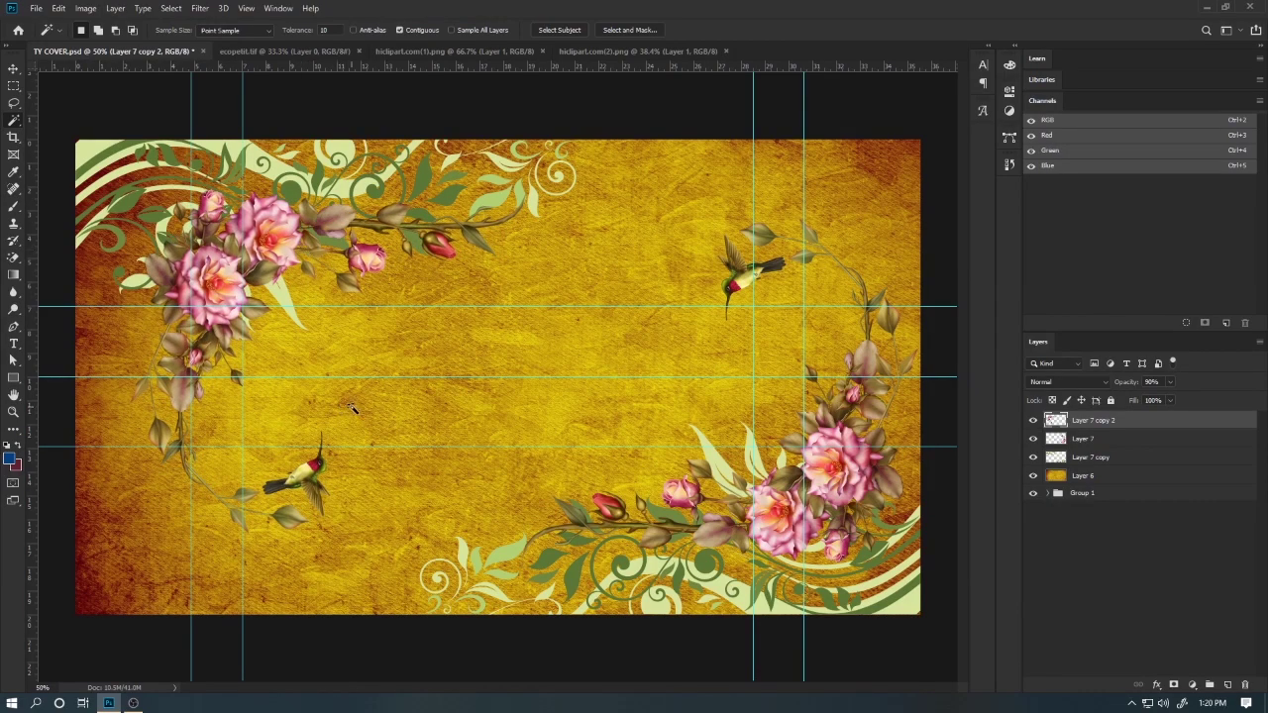
shift+click(1059, 448)
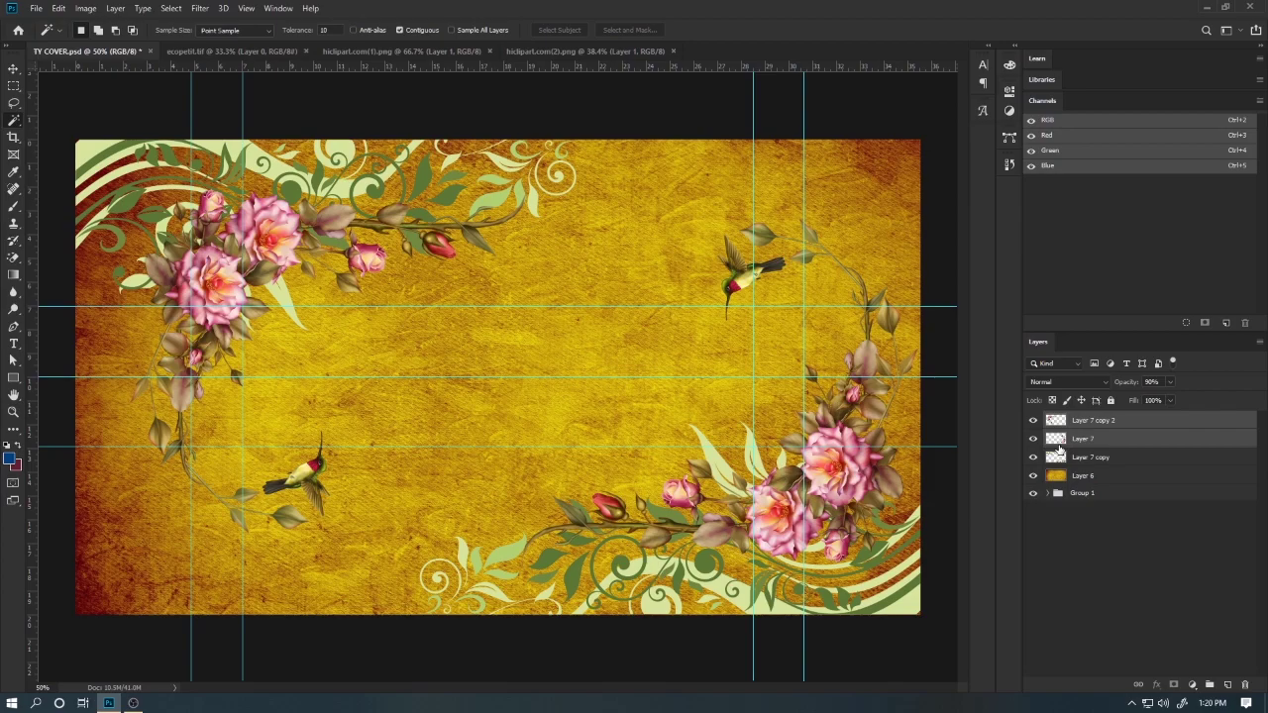
key(ctrl+e)
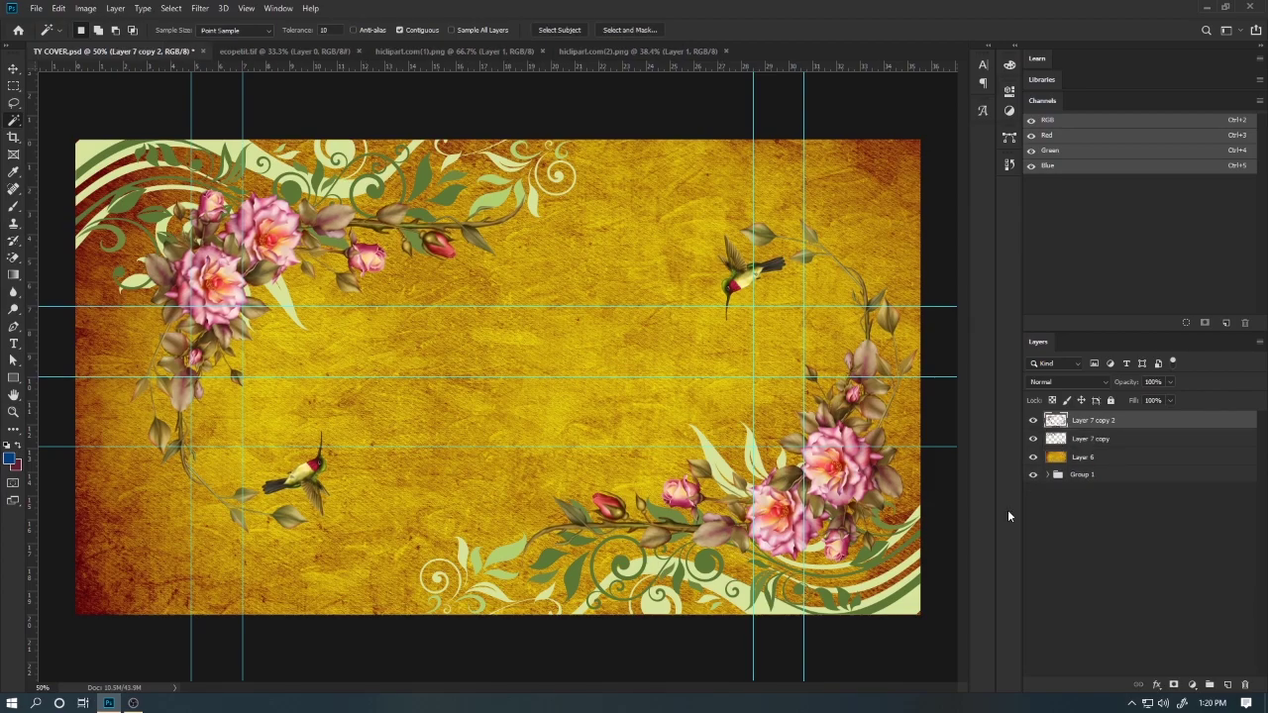
Open hiclipart.com(3) and paste its striped flower artwork into TY COVER.psd as a new layer.
key(ctrl+o)
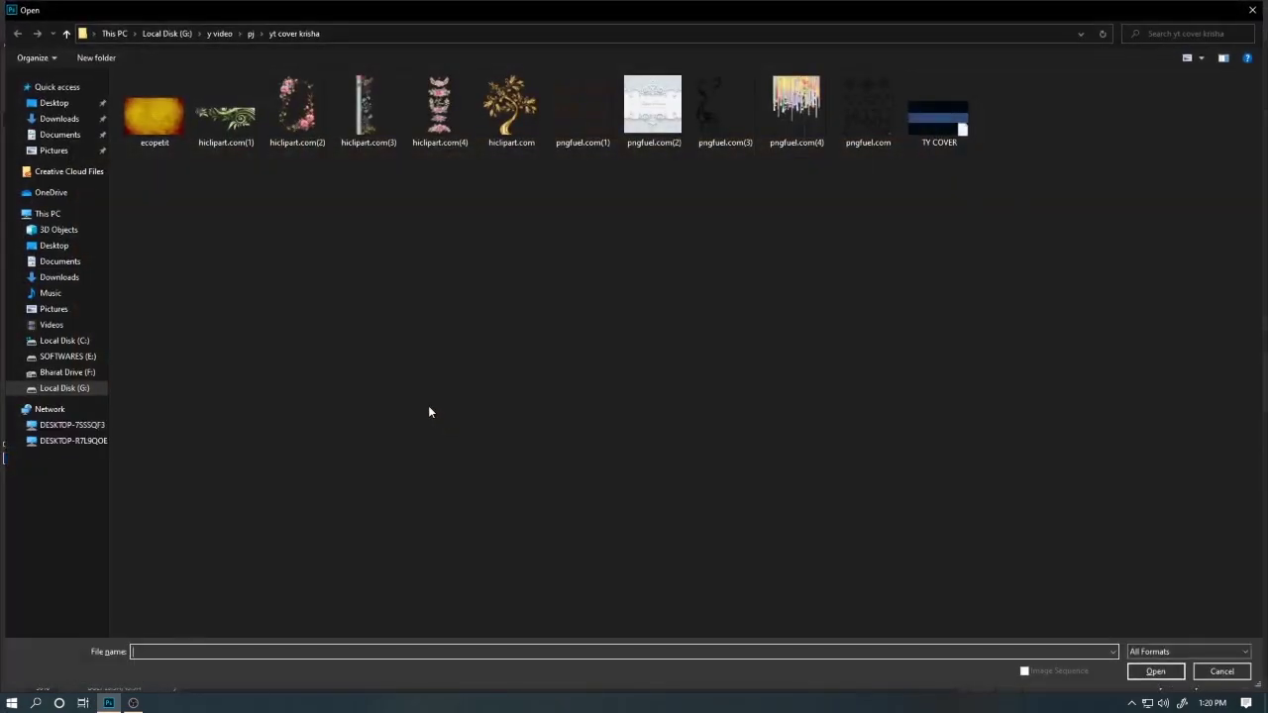
click(367, 117)
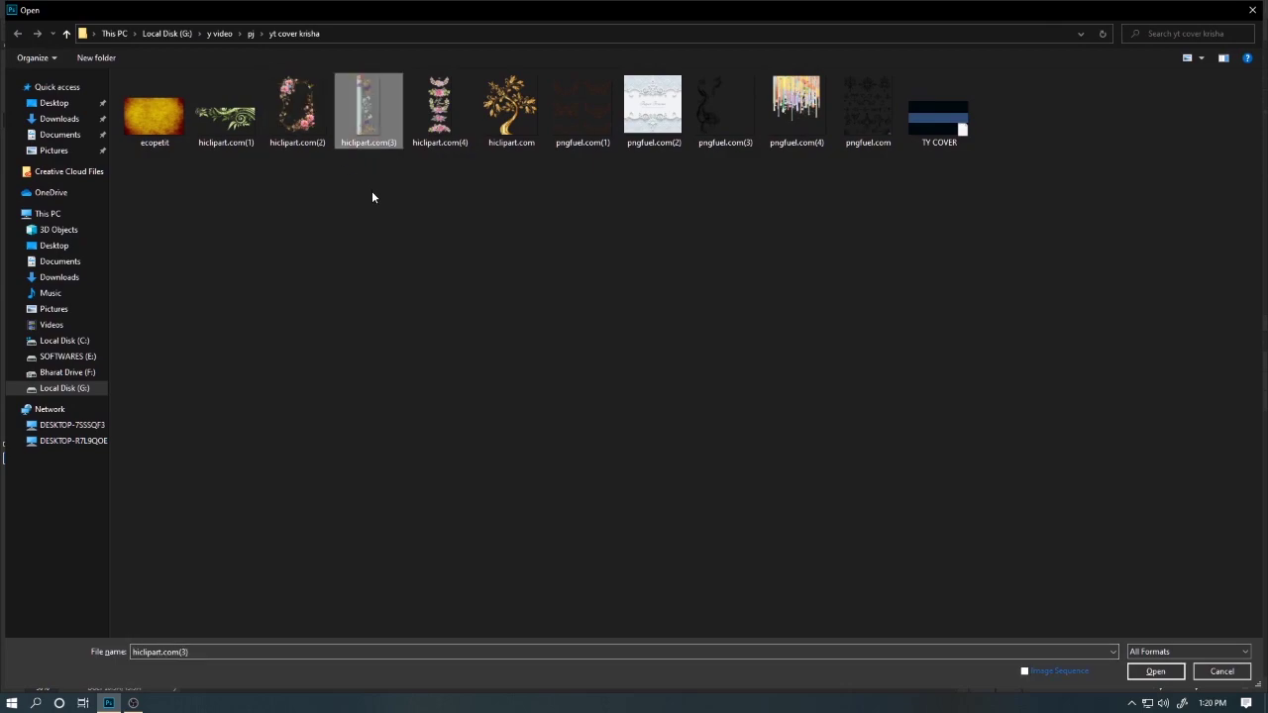
key(Return)
key(ctrl+Tab)
key(ctrl+v)
drag(423, 561, 397, 465)
Flip the flower artwork vertically, rotate it 90°, and position its flowers along the canvas's lower edge.
key(ctrl+t)
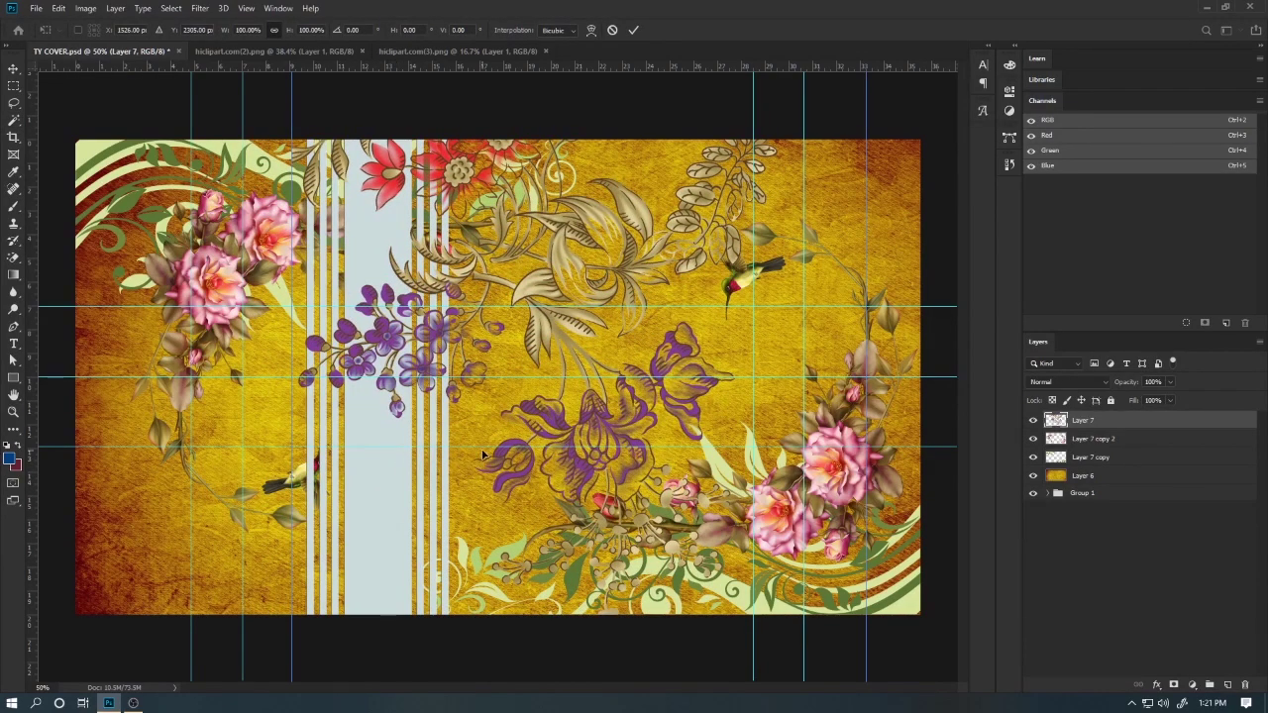
right_click(482, 452)
click(506, 628)
right_click(554, 520)
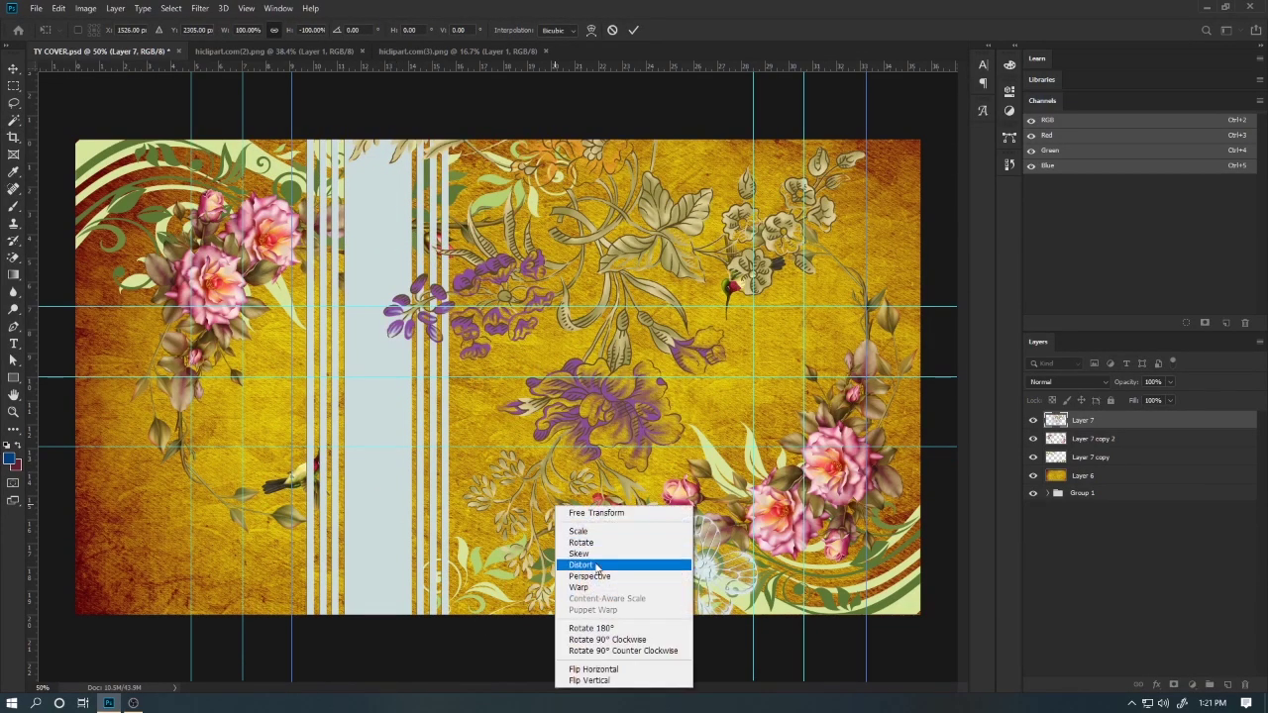
click(594, 656)
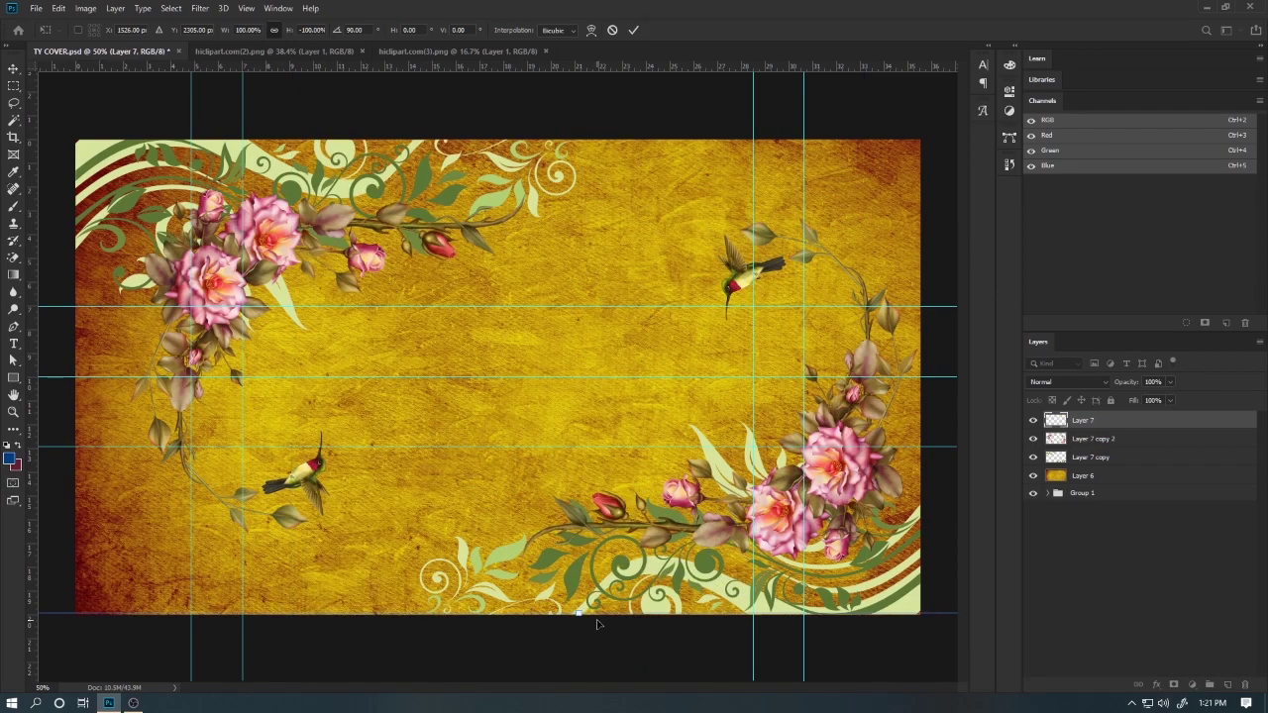
key(ctrl+minus)
key(ctrl+minus)
key(ctrl+minus)
drag(508, 630, 538, 521)
key(Return)
Add a copy of the flower artwork across the upper-right of the canvas and merge it with the original.
key(w)
drag(428, 451, 608, 331)
shift+click(1072, 439)
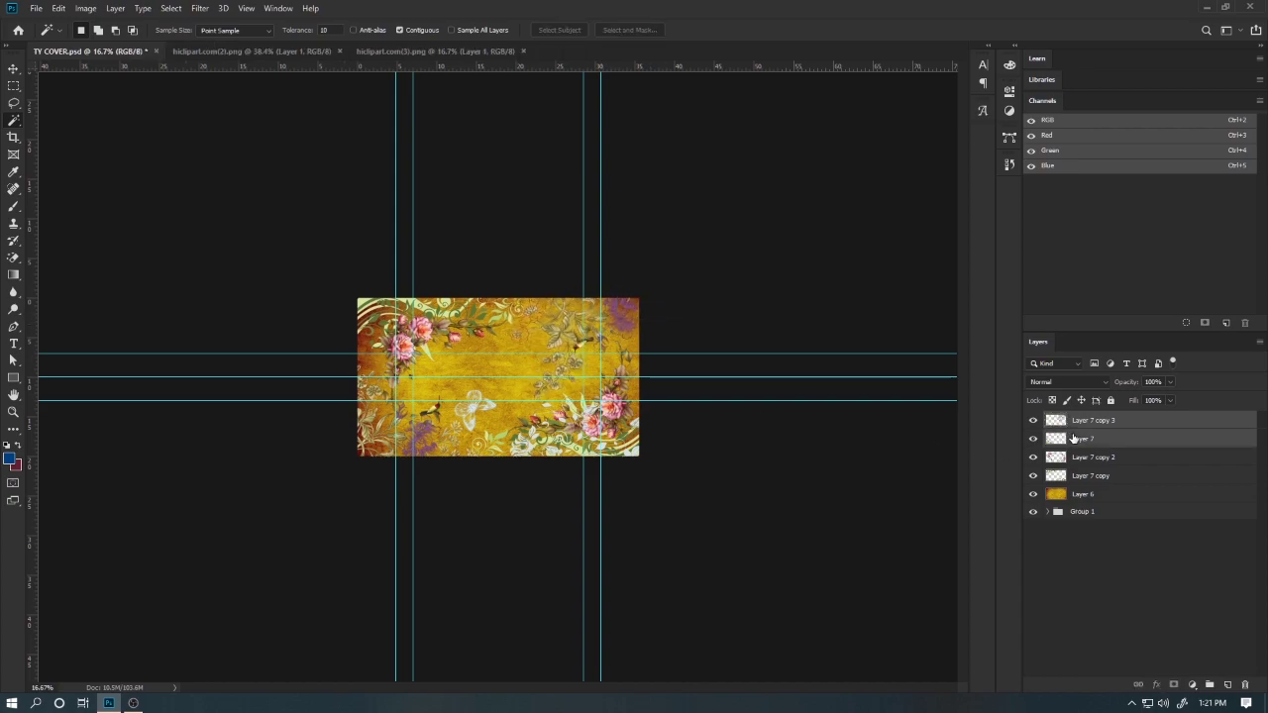
key(ctrl+e)
Move the merged flower artwork layer below the rose layer and toggle its visibility to compare the design.
drag(1093, 438, 1103, 444)
key(ctrl+plus)
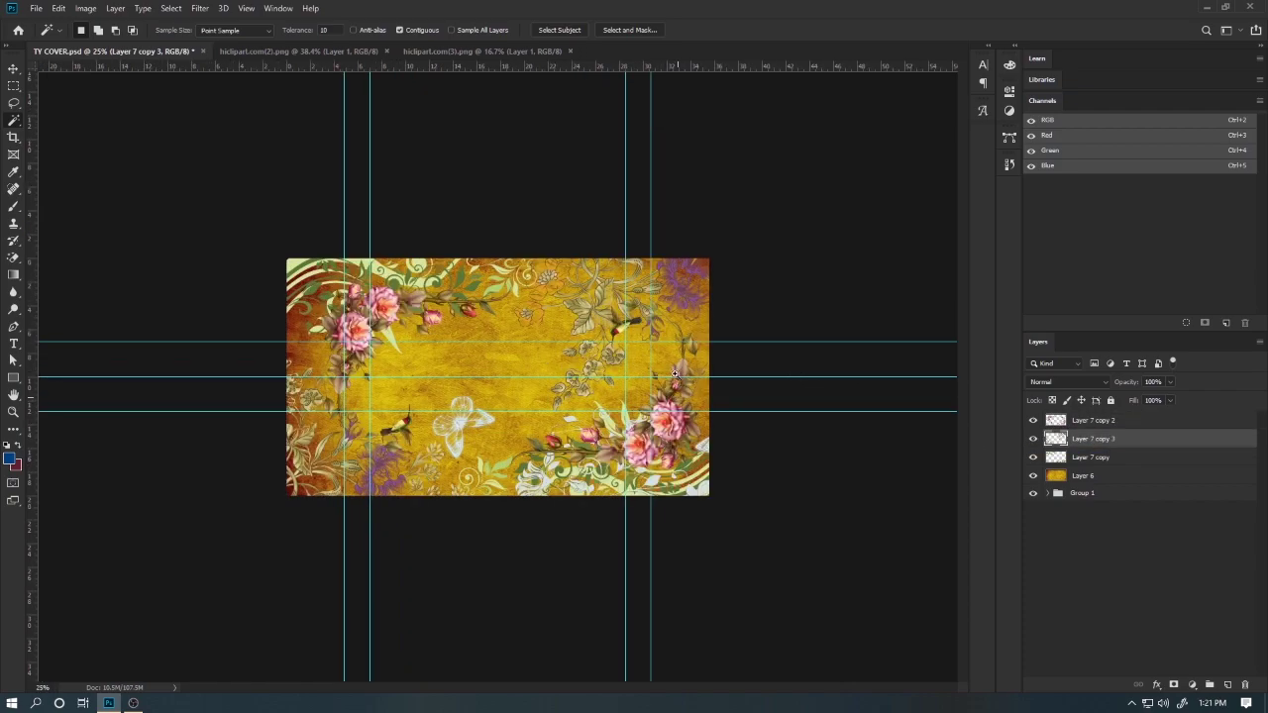
key(ctrl+plus)
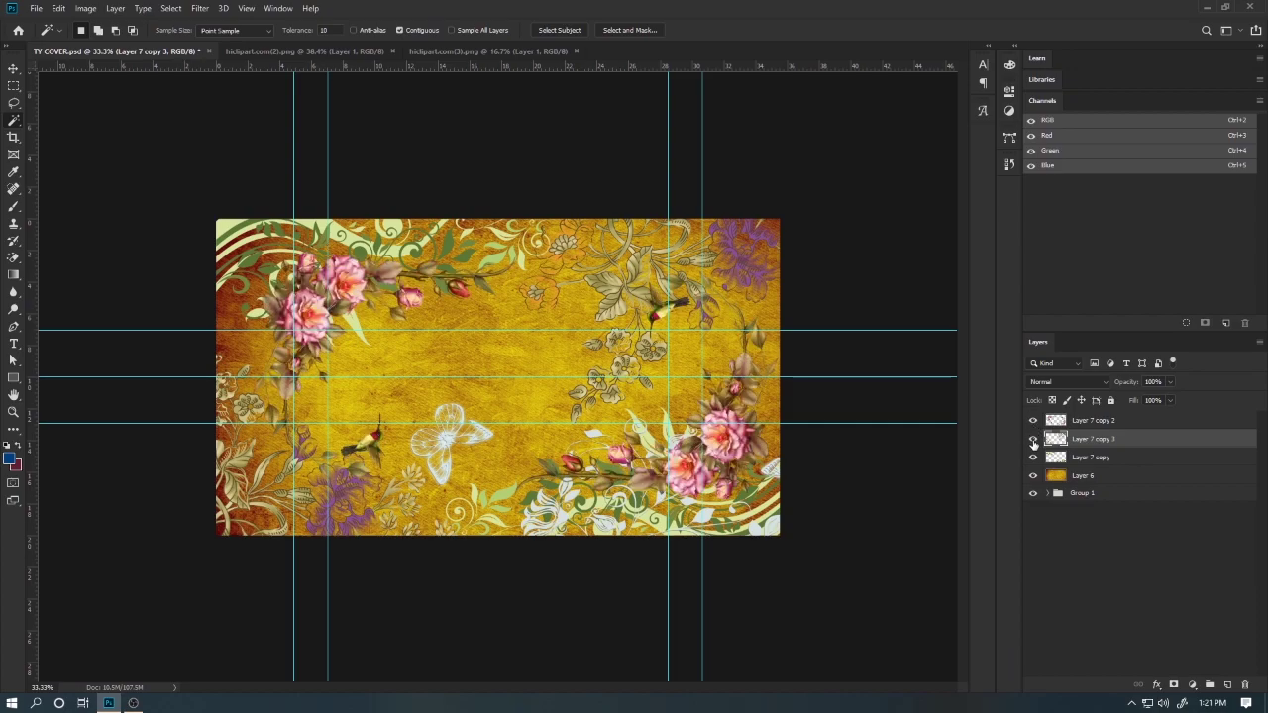
click(1033, 438)
click(1033, 440)
click(1033, 440)
click(1033, 440)
Open the golden tree image hiclipart.com and place its artwork in TY COVER.psd as a new layer.
key(ctrl+o)
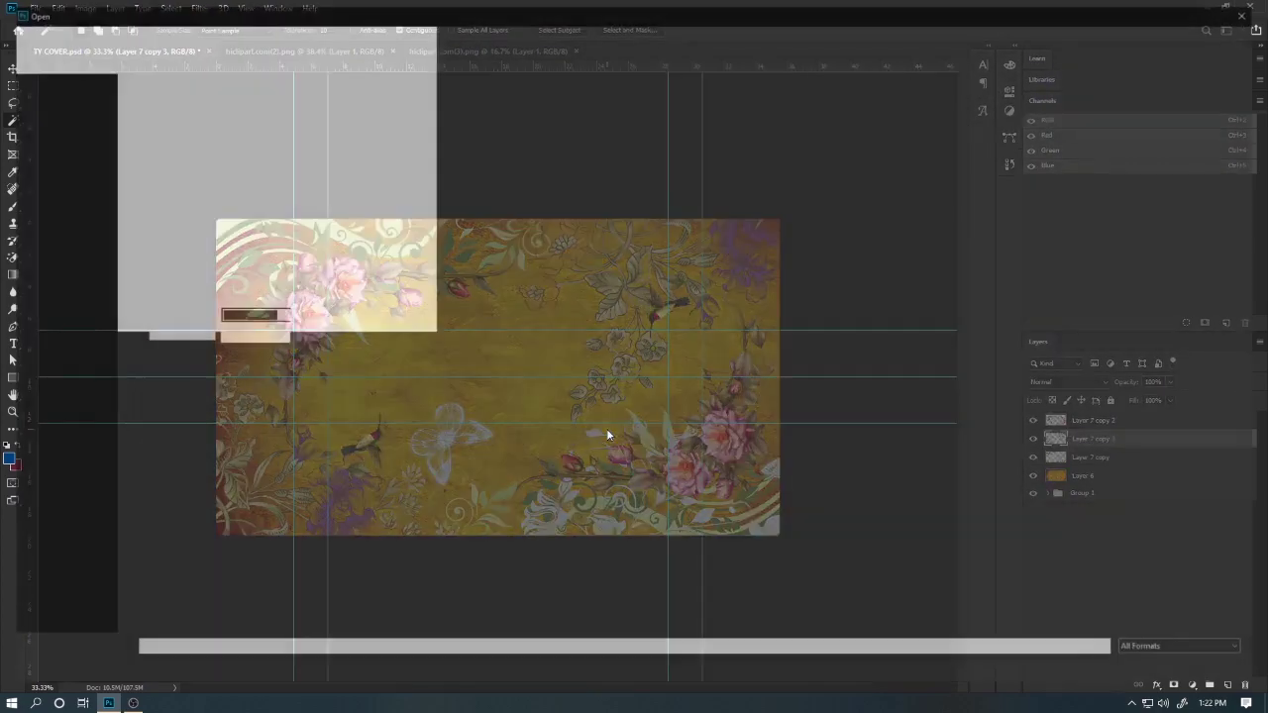
click(512, 123)
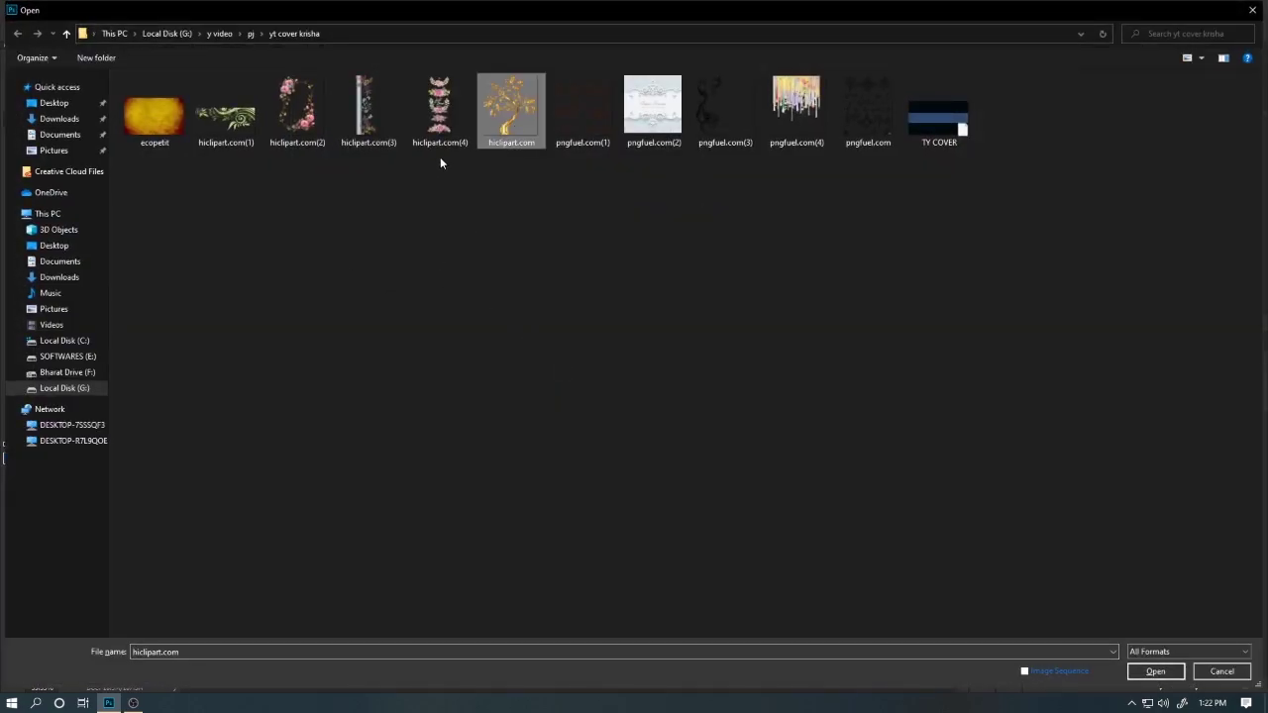
click(444, 144)
click(507, 147)
double_click(506, 141)
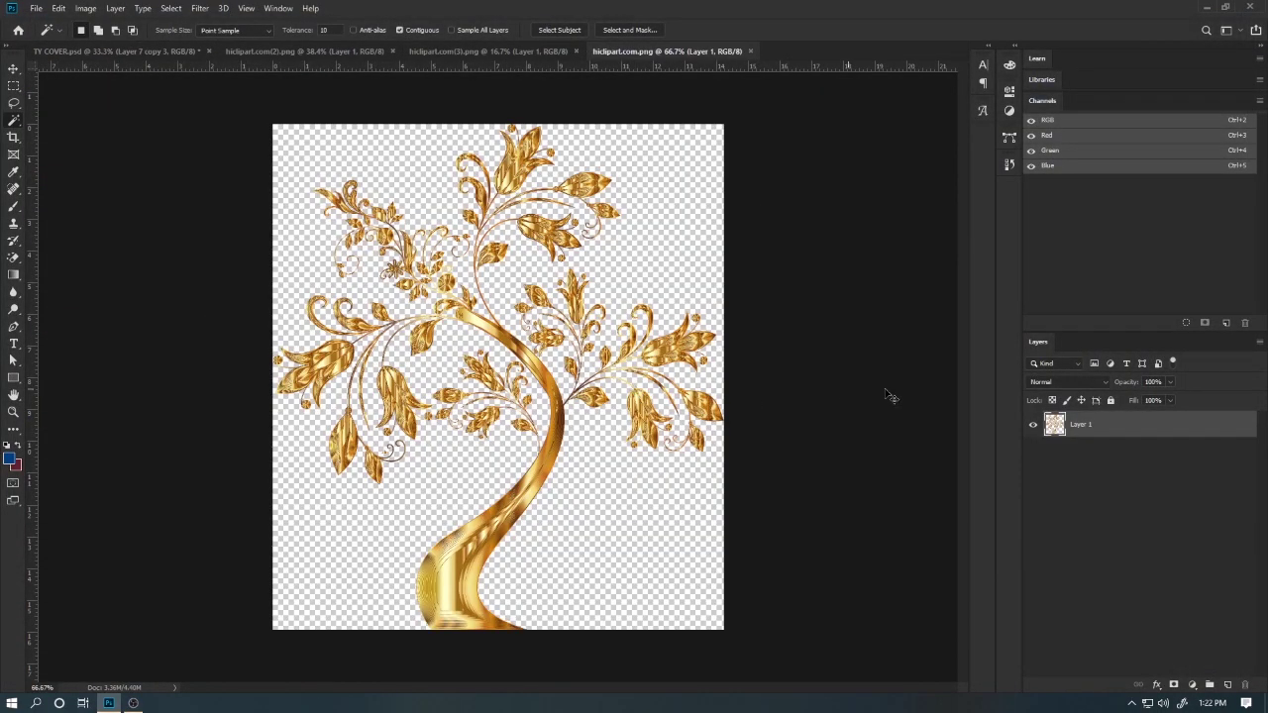
drag(1053, 425, 676, 424)
drag(669, 424, 700, 430)
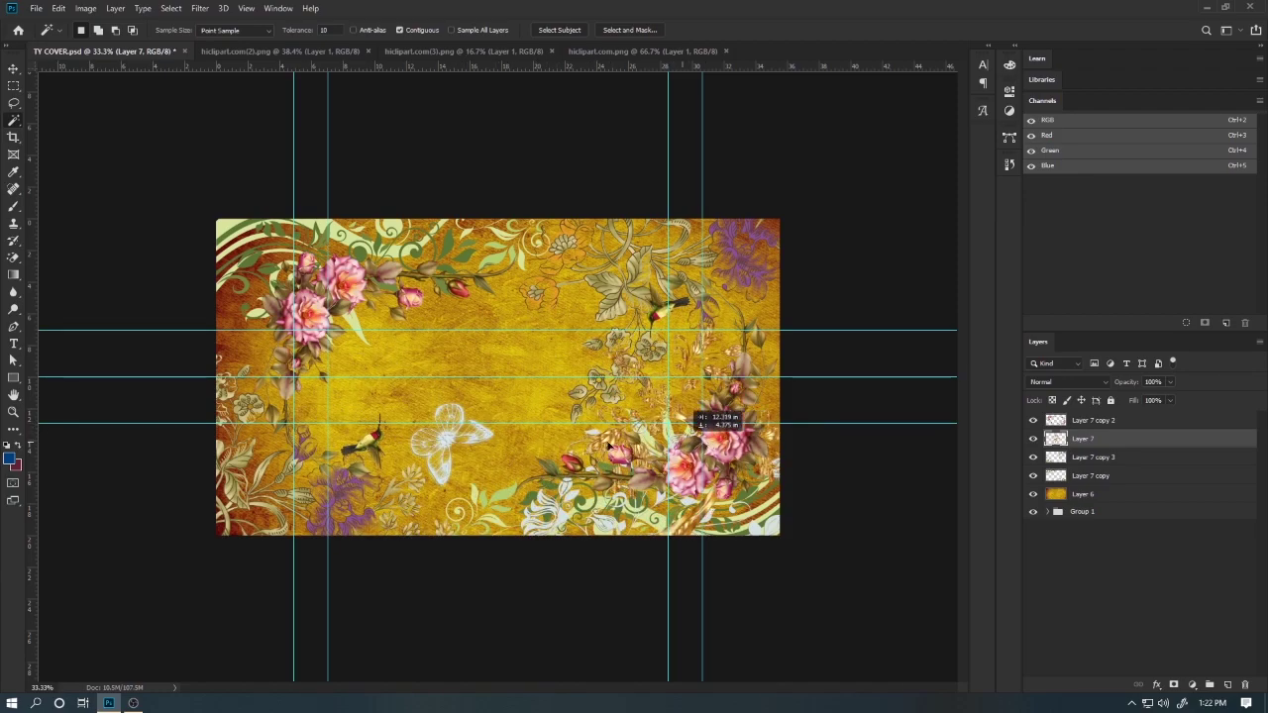
Flip the golden tree horizontally, move its layer to the top of the stack, and position it in the canvas's lower-left area.
click(59, 8)
mouse_move(89, 306)
click(463, 446)
drag(462, 446, 468, 399)
click(1097, 442)
drag(1098, 443, 1089, 416)
drag(428, 452, 352, 457)
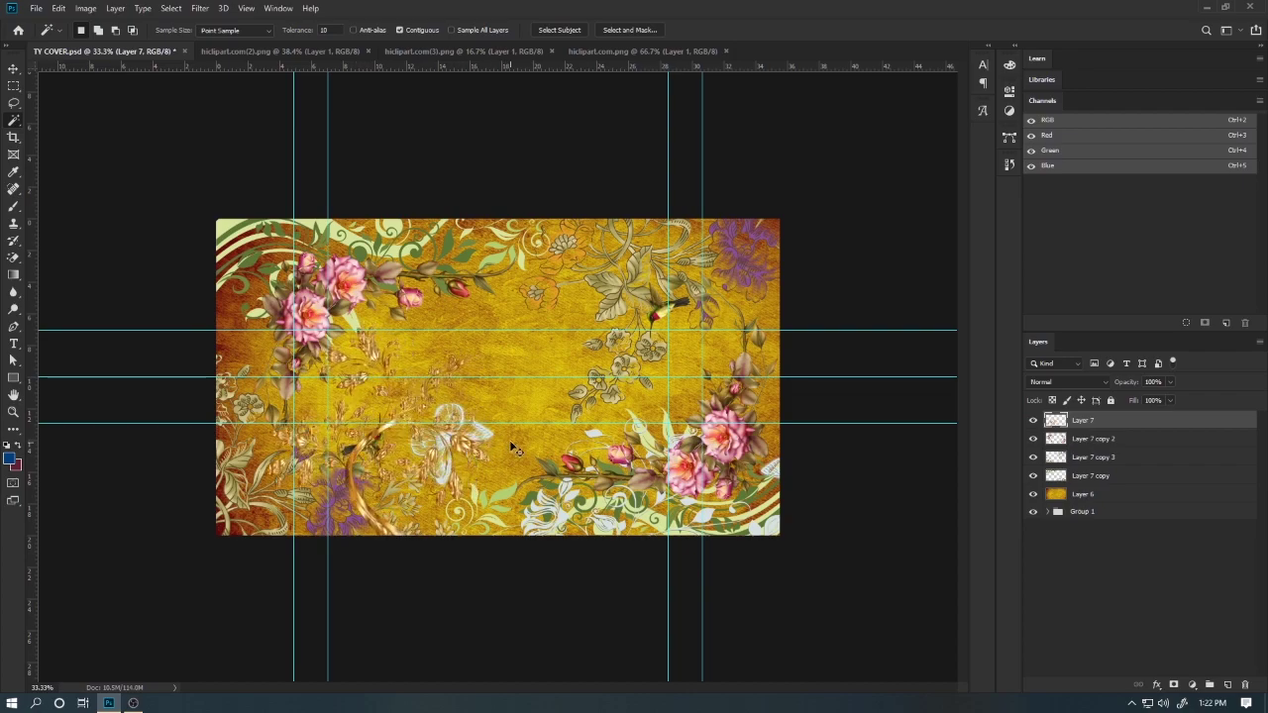
Open pngfuel.com(1), load its ornament artwork as a selection, and return to TY COVER.psd.
key(ctrl+plus)
key(ctrl+o)
double_click(585, 145)
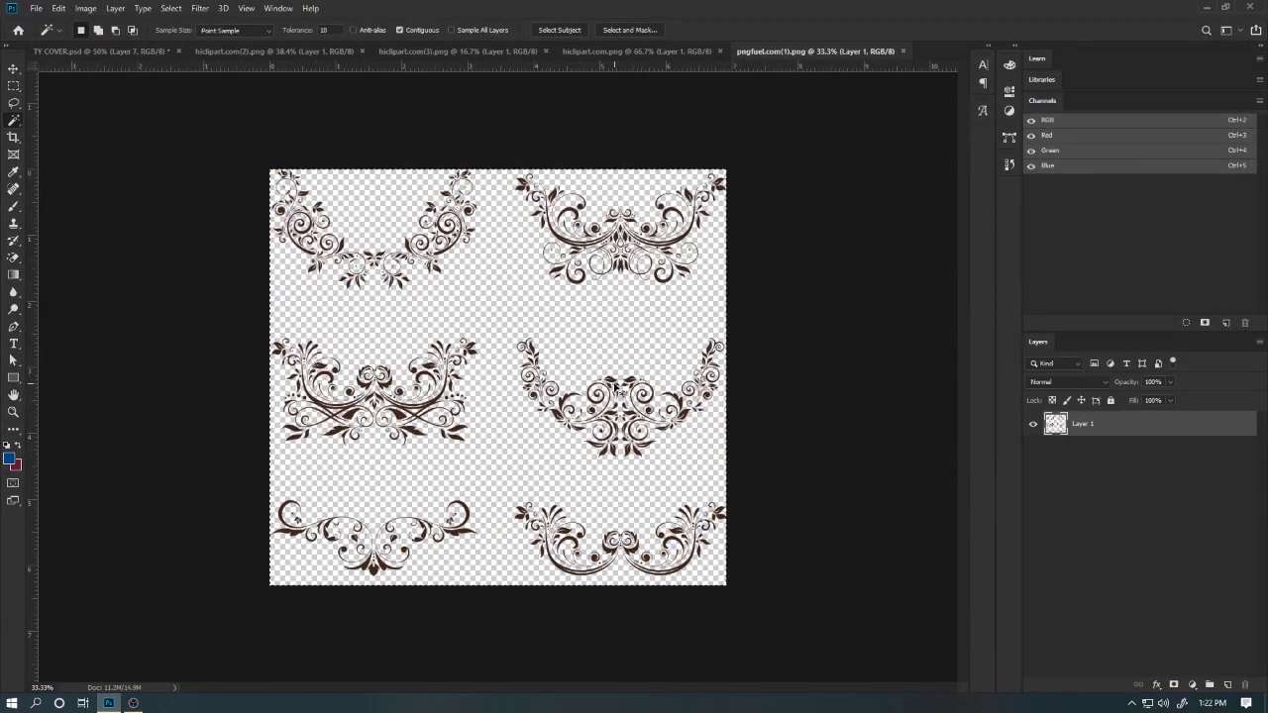
ctrl+click(1055, 423)
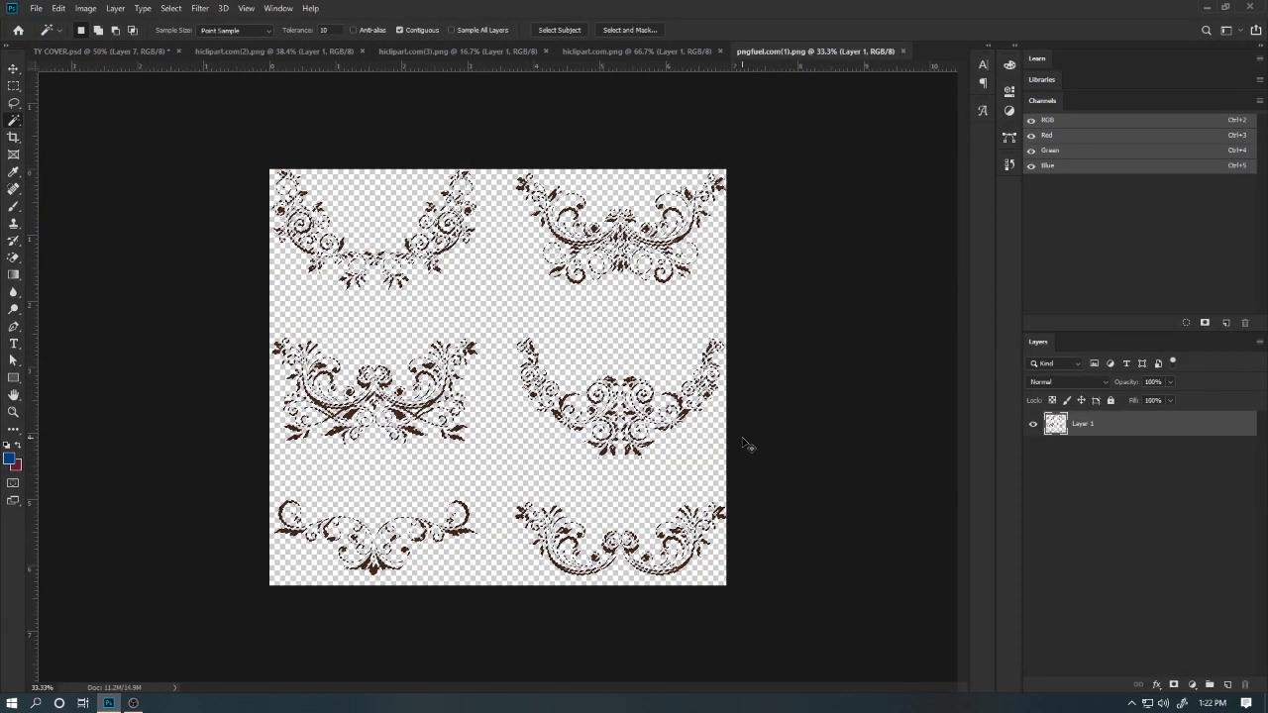
key(ctrl+Tab)
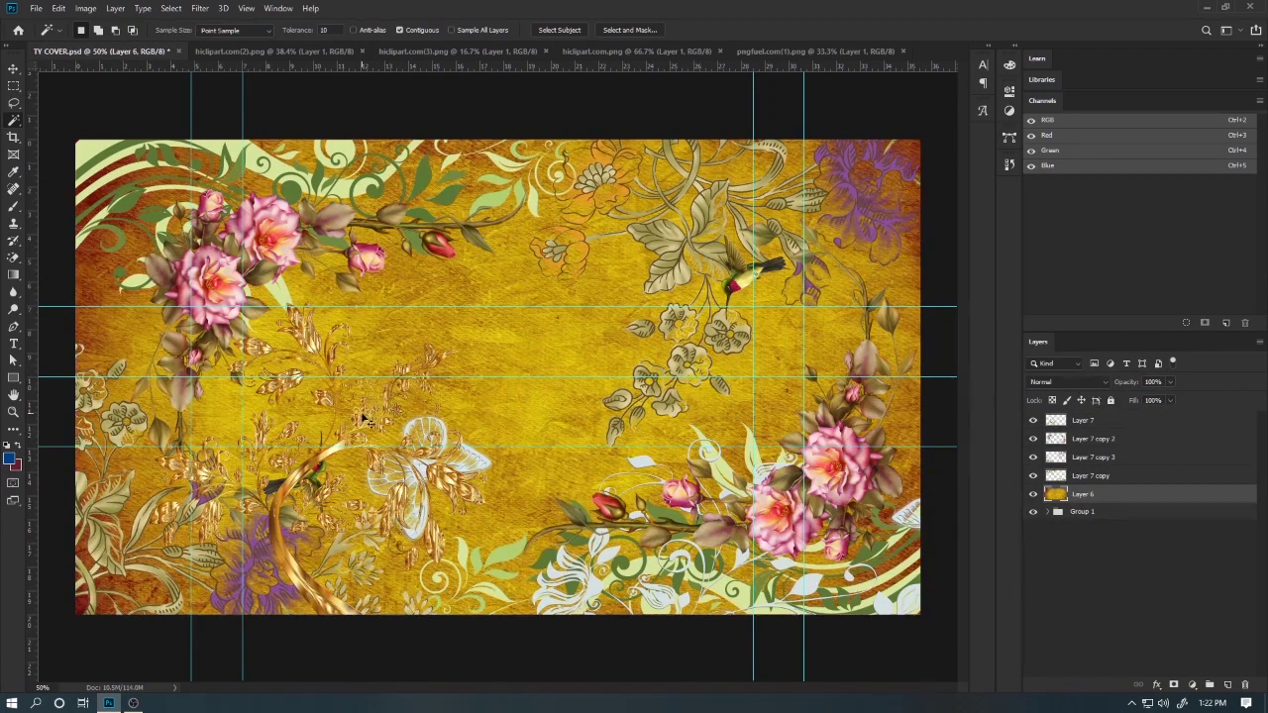
Add the text "KRISHA" on a new text layer near the centre of the canvas.
click(1052, 541)
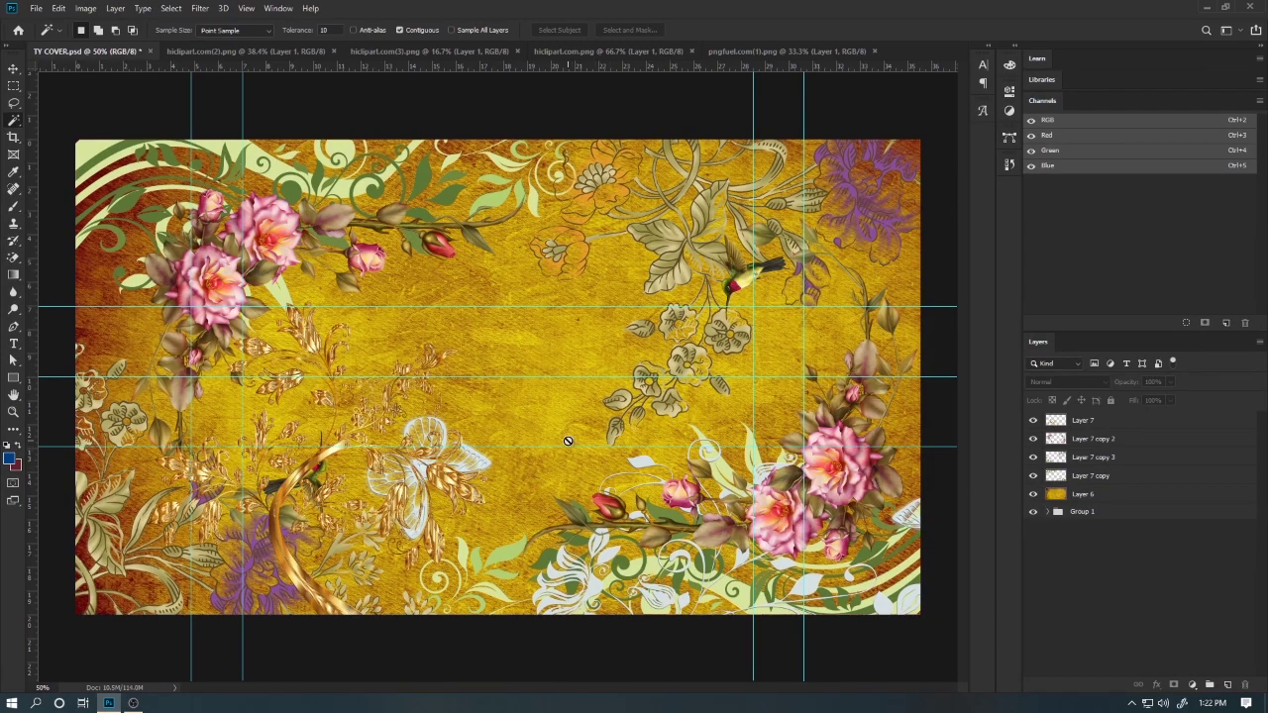
key(t)
click(325, 376)
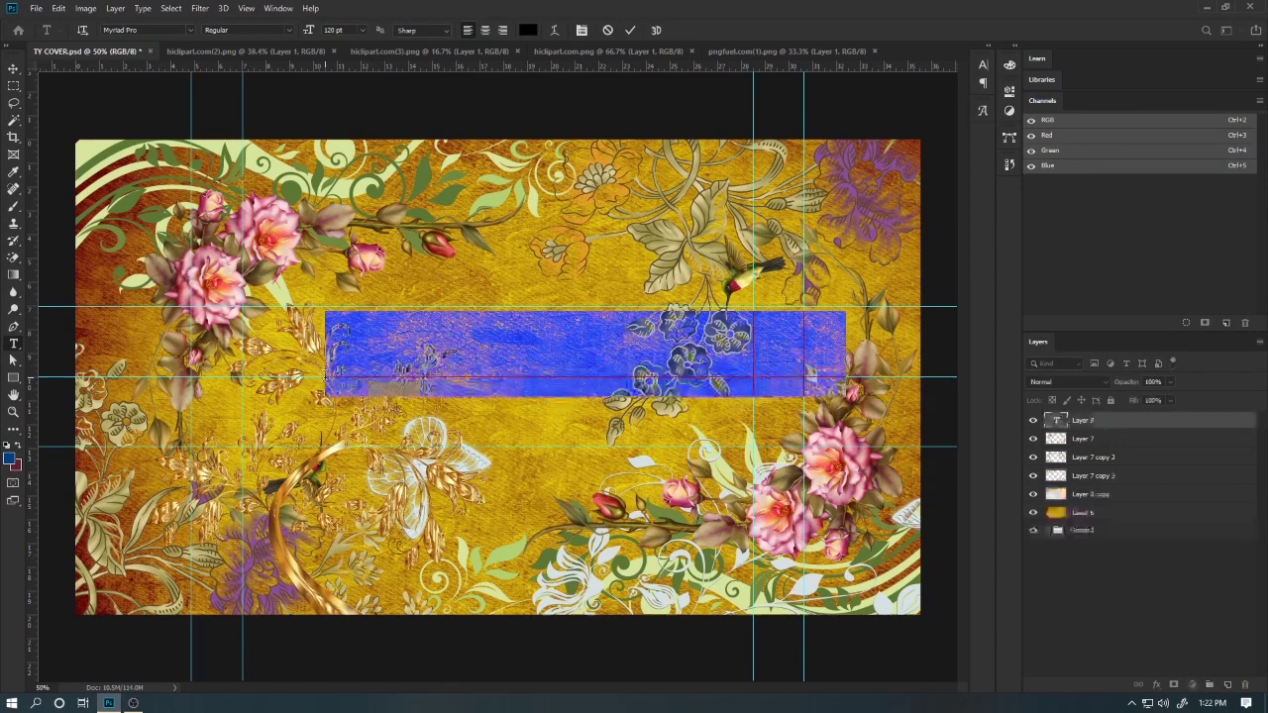
text(k)
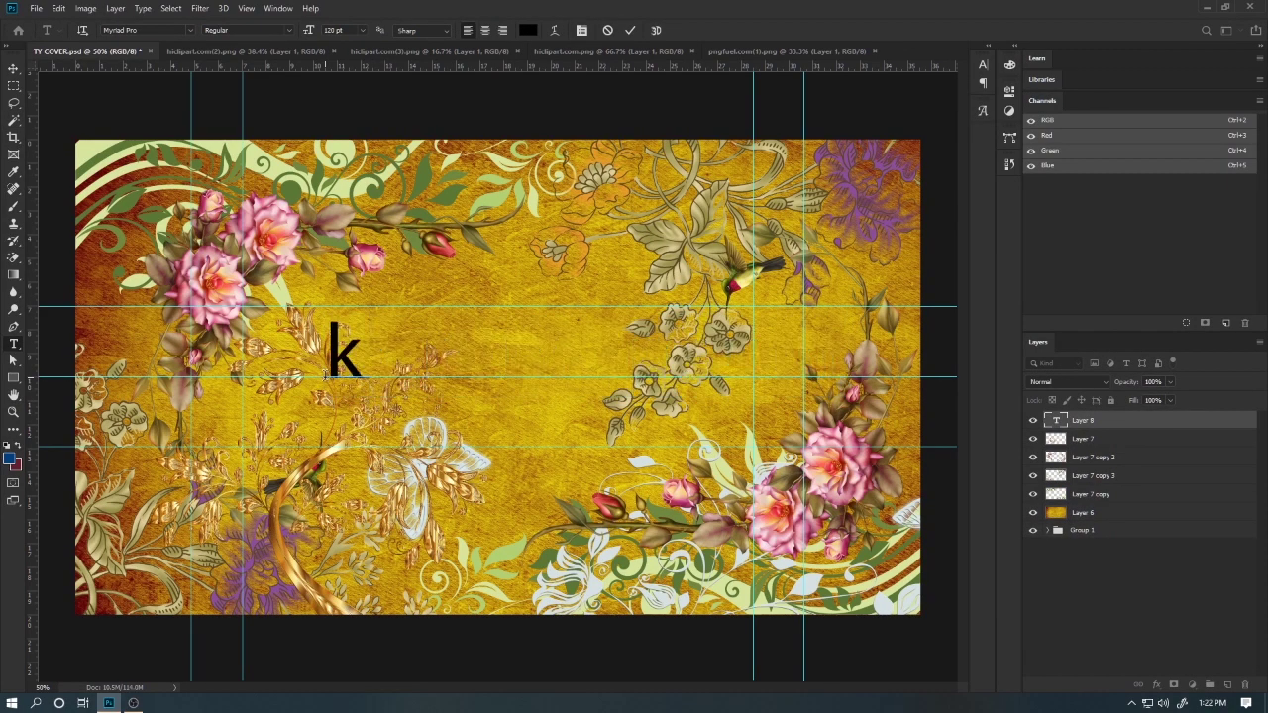
key(BackSpace)
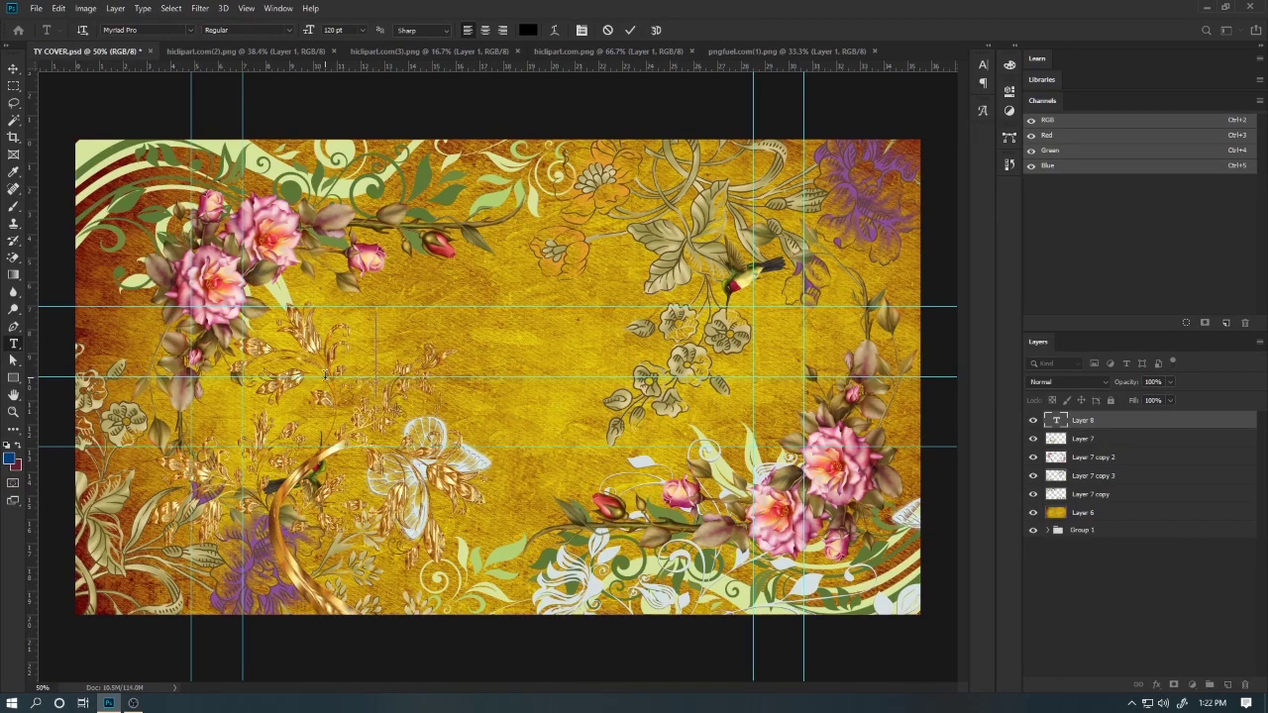
text(KRISHA)
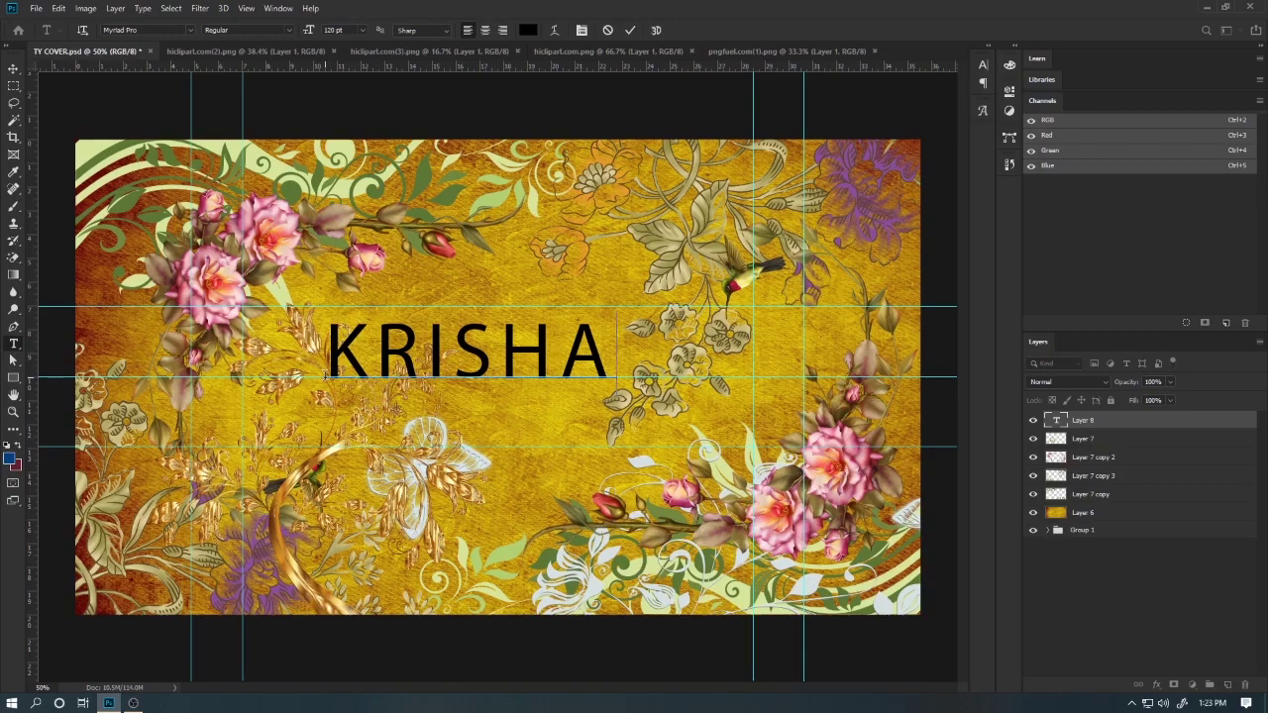
key(ctrl+Return)
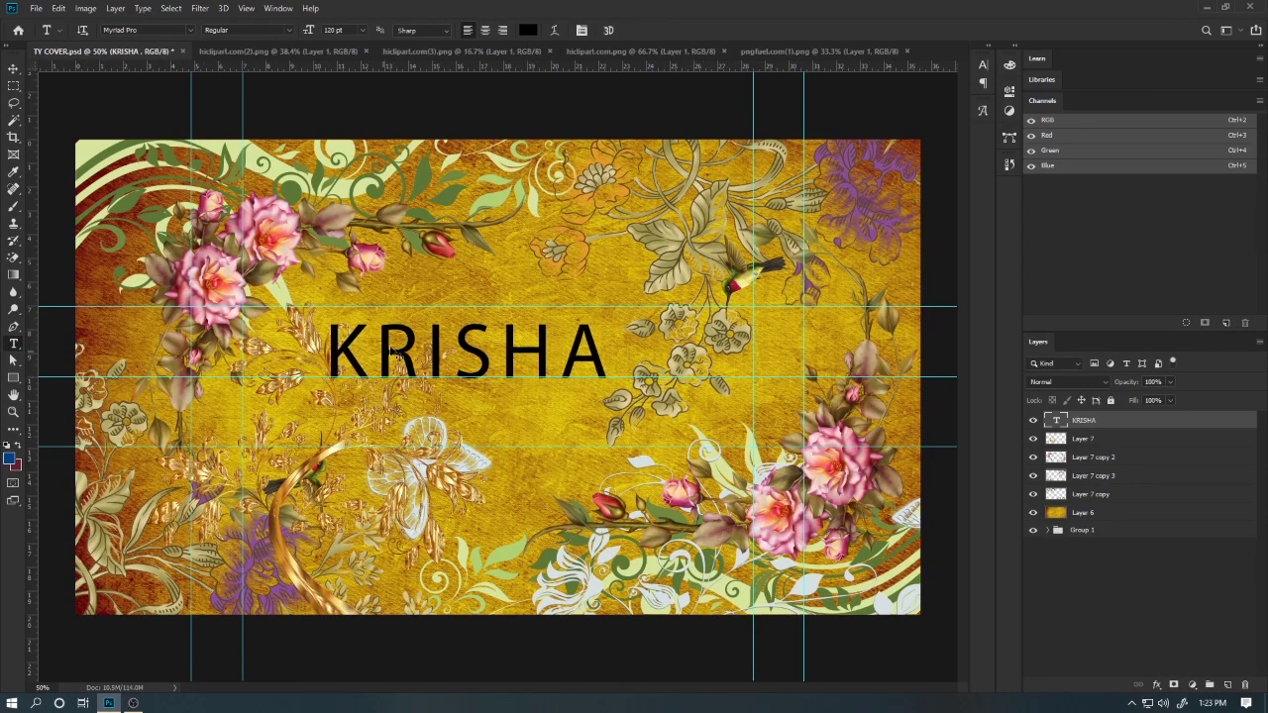
Shift the KRISHA text toward the left of the canvas and set its font to Cinzel Decorative Bold.
drag(568, 357, 265, 348)
click(191, 31)
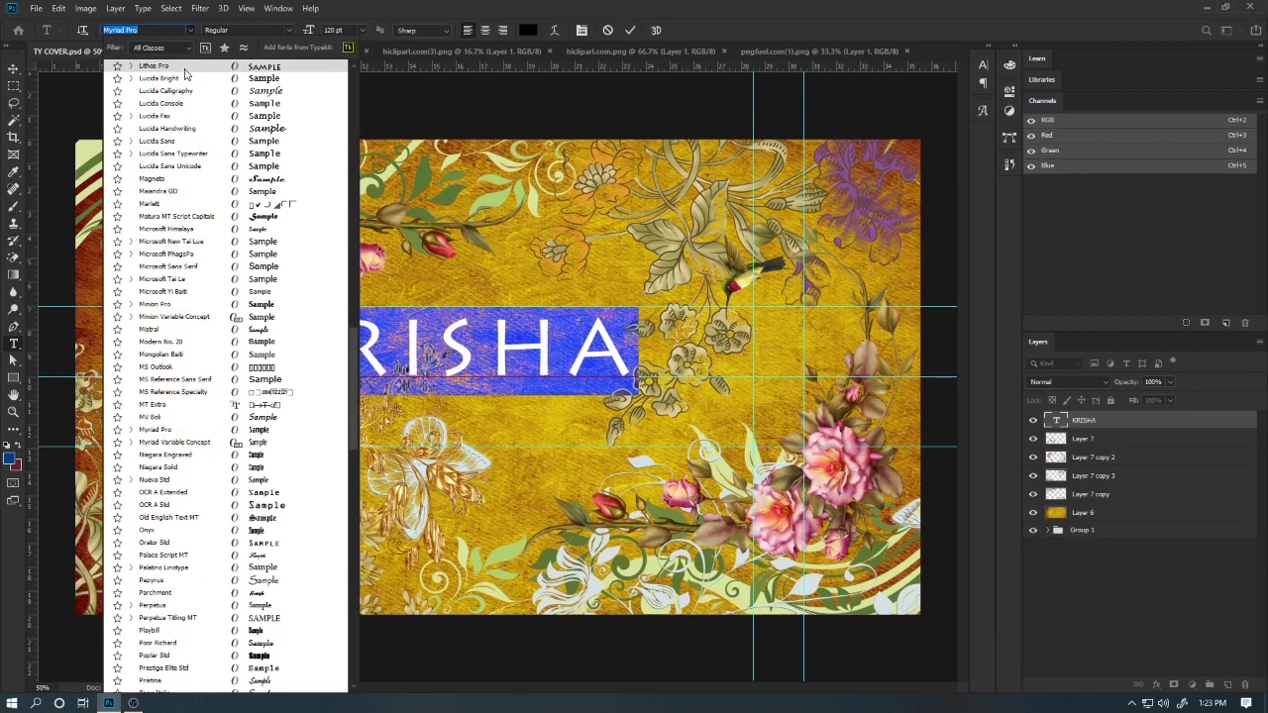
text(c)
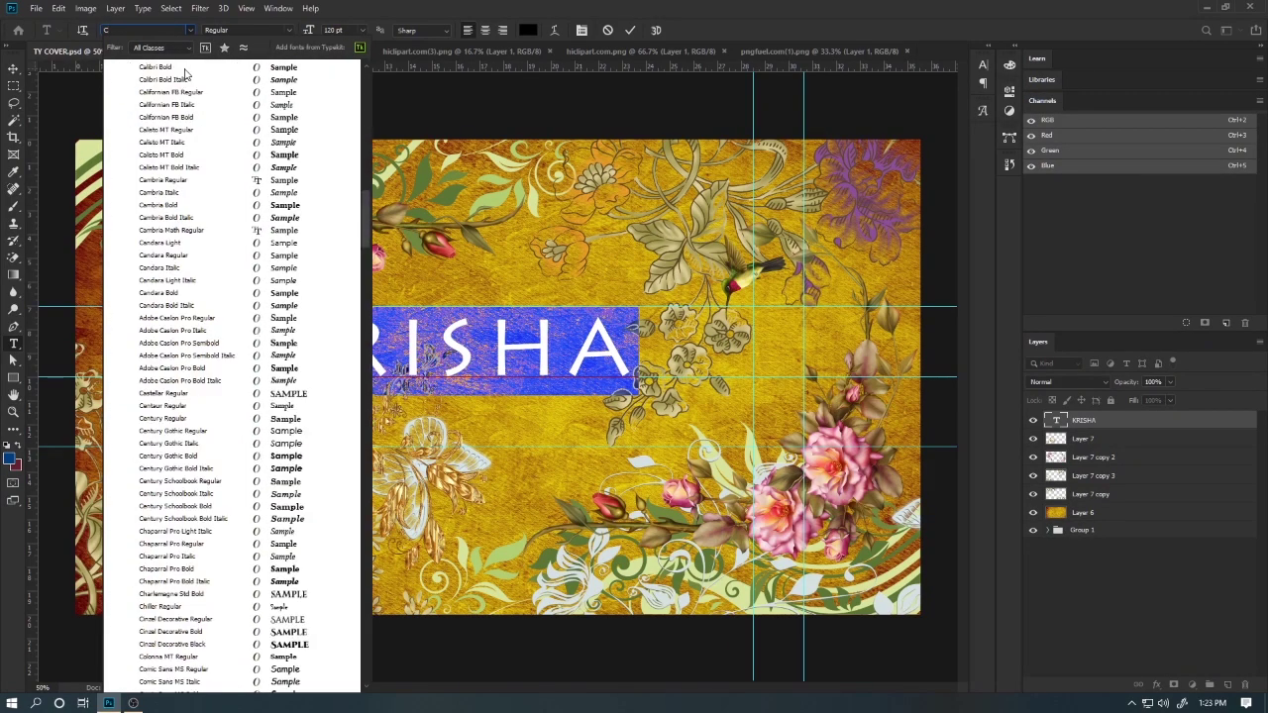
text(in)
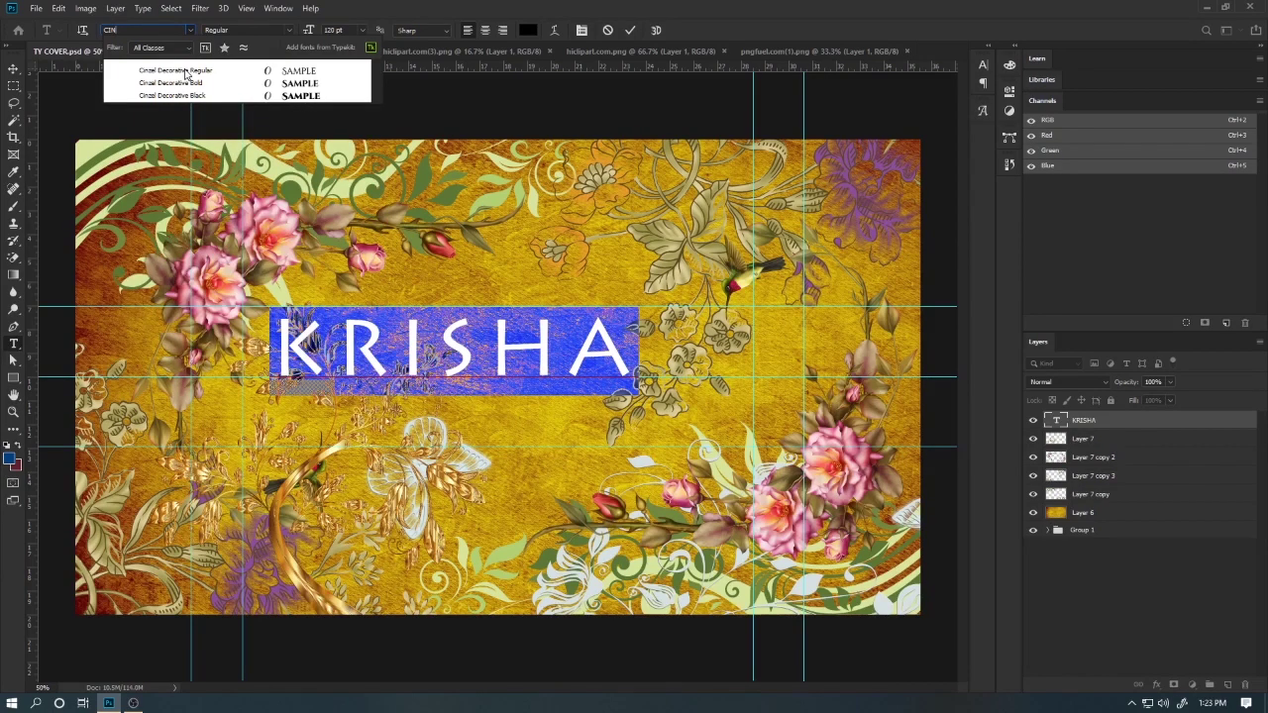
click(184, 71)
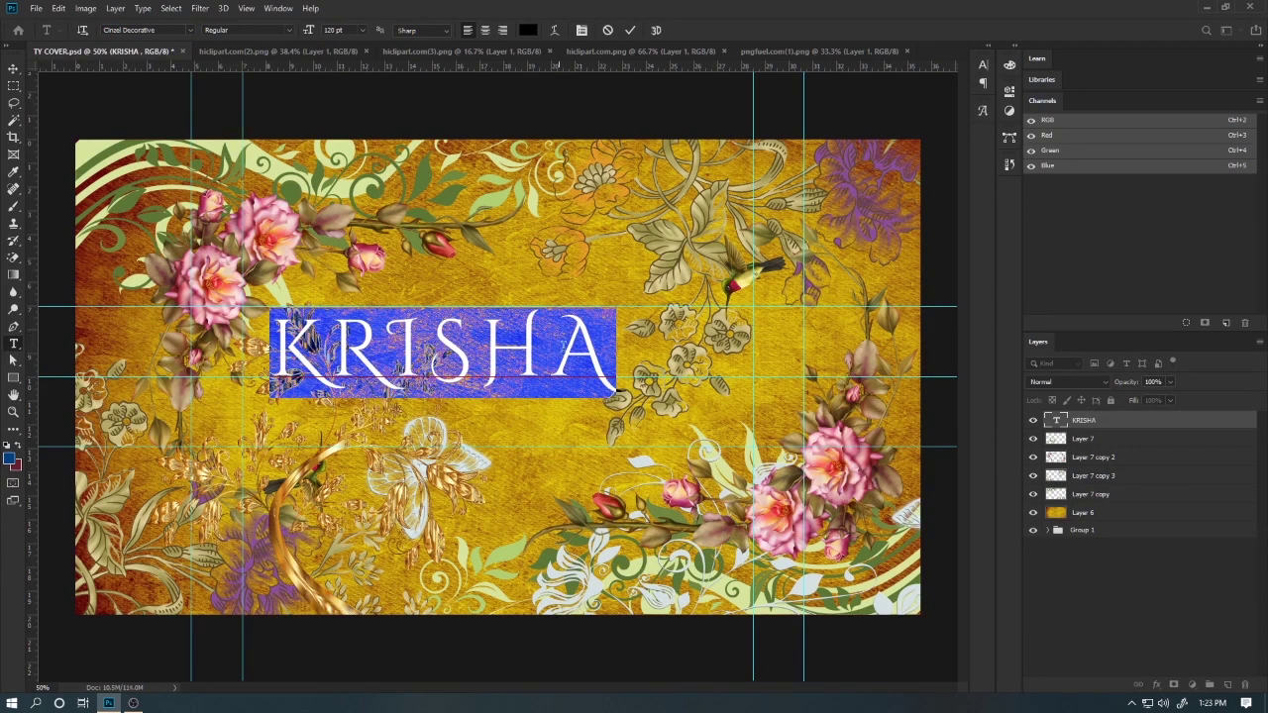
click(292, 35)
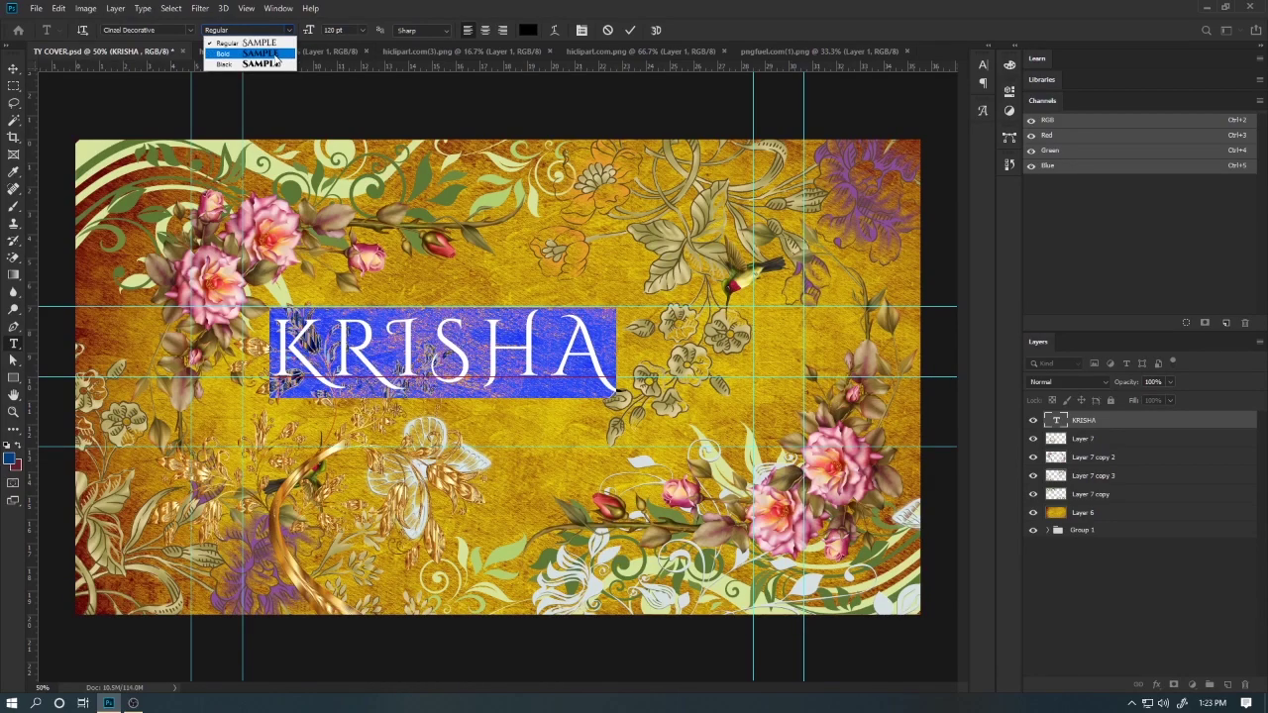
click(273, 53)
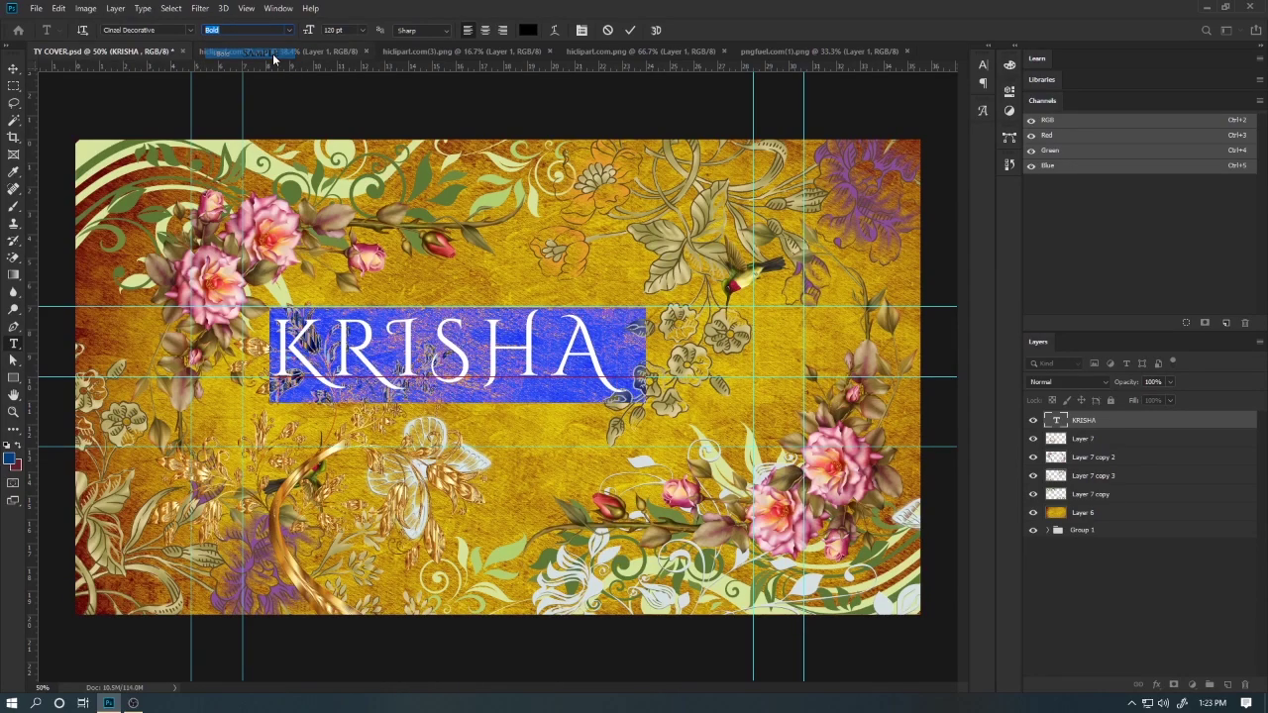
Set the KRISHA text size to 100 pt and move it between the upper two horizontal guides.
click(334, 31)
text(100)
key(Return)
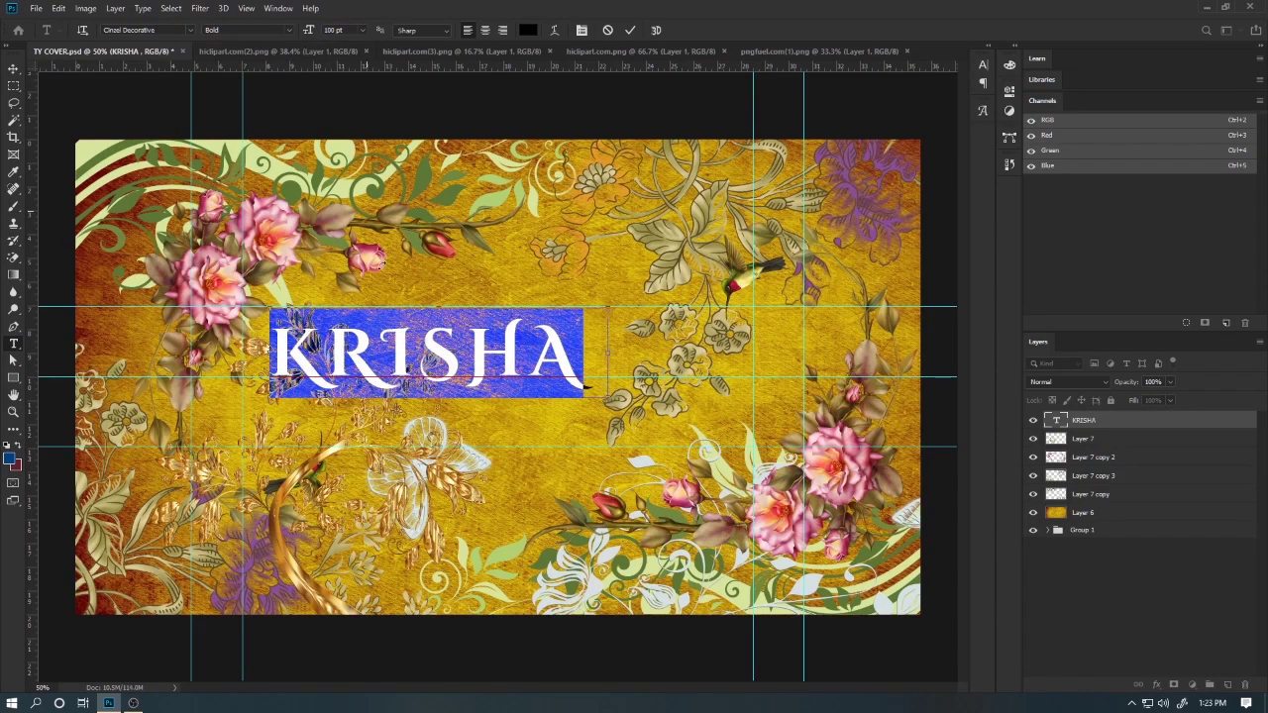
drag(455, 360, 430, 352)
Add the text "DIGITAL" on a separate text layer below KRISHA.
click(1132, 598)
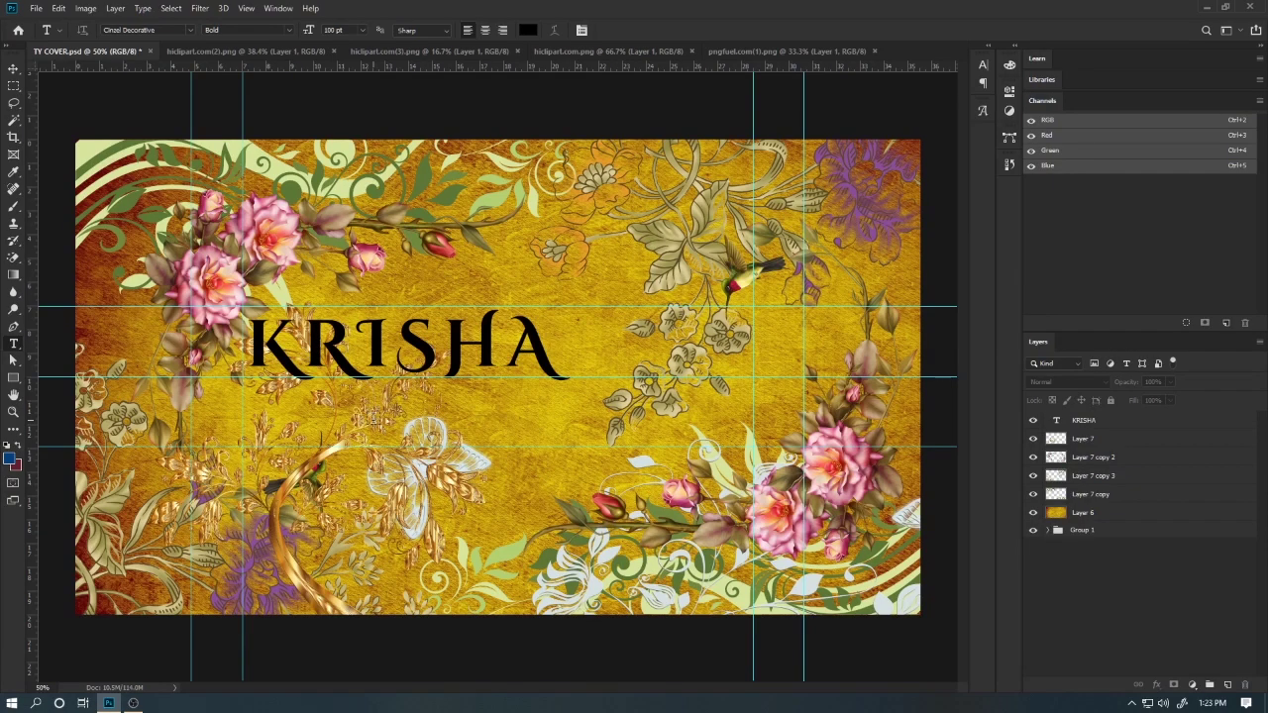
click(375, 418)
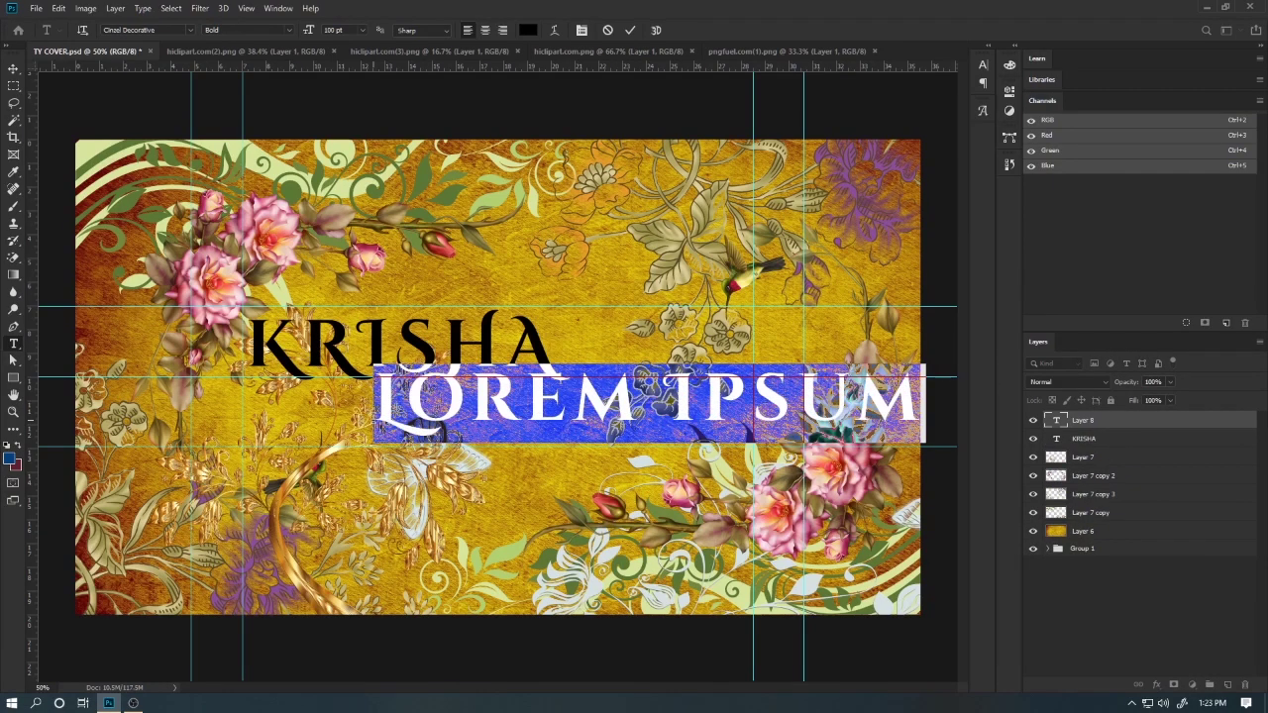
text(D)
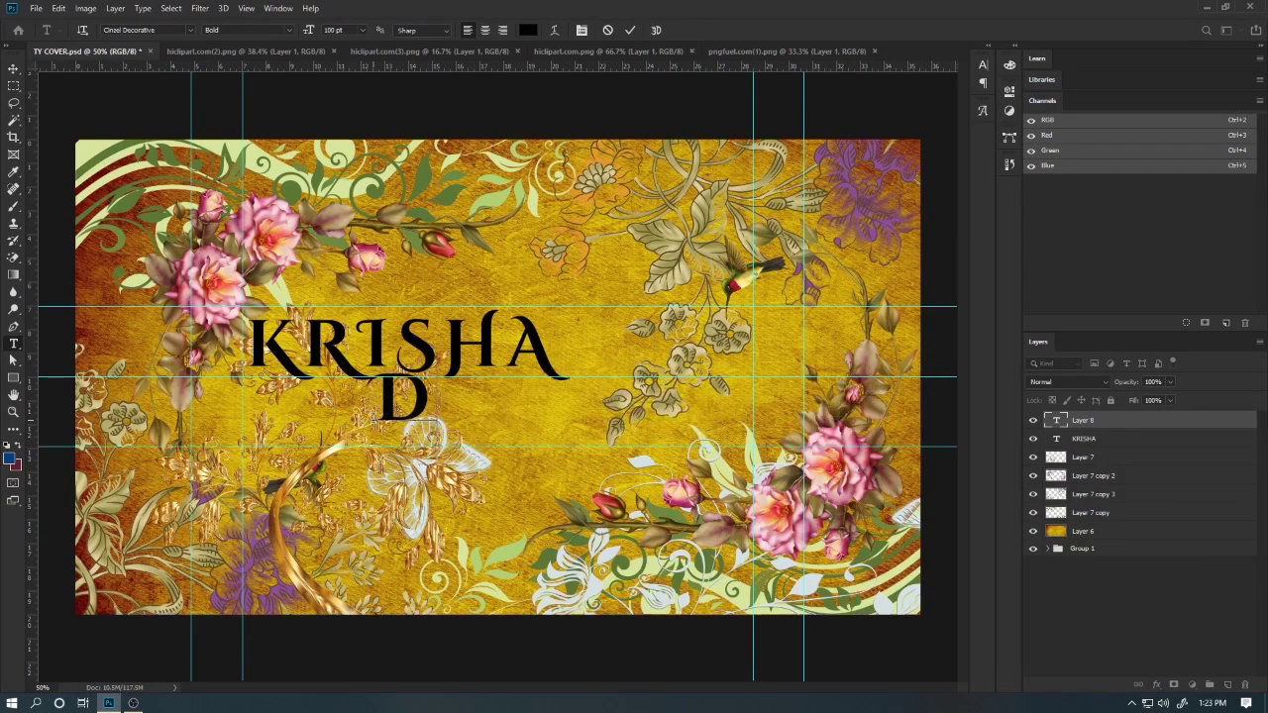
text(IGITAL)
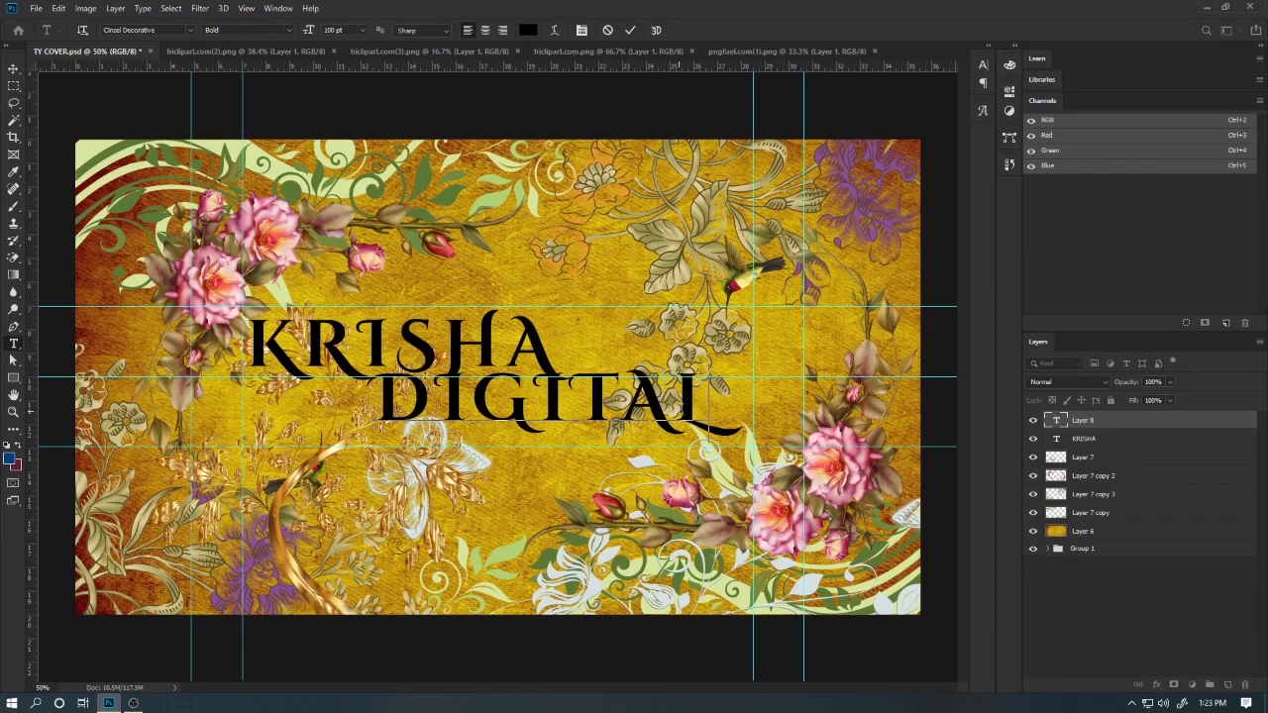
Set the DIGITAL text size to 80 pt and position it between the lower two horizontal guides, offset right of KRISHA.
double_click(385, 406)
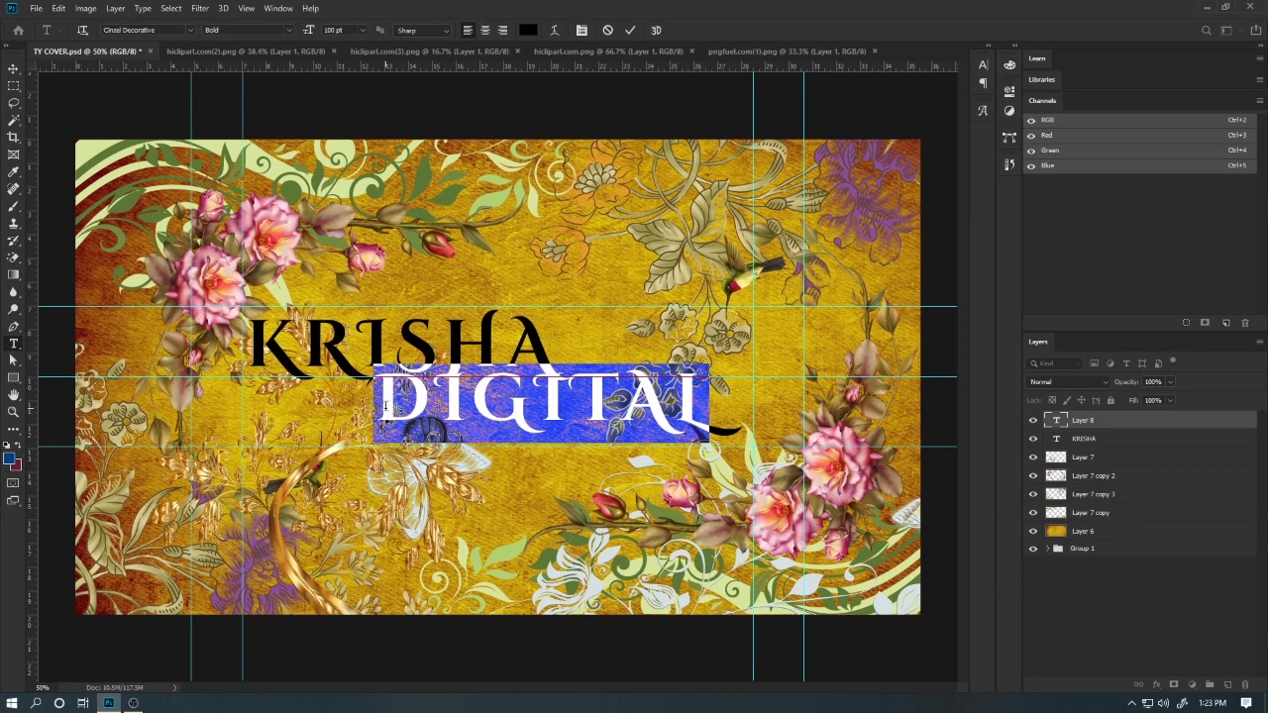
click(333, 29)
text(80)
key(Return)
drag(599, 416, 679, 400)
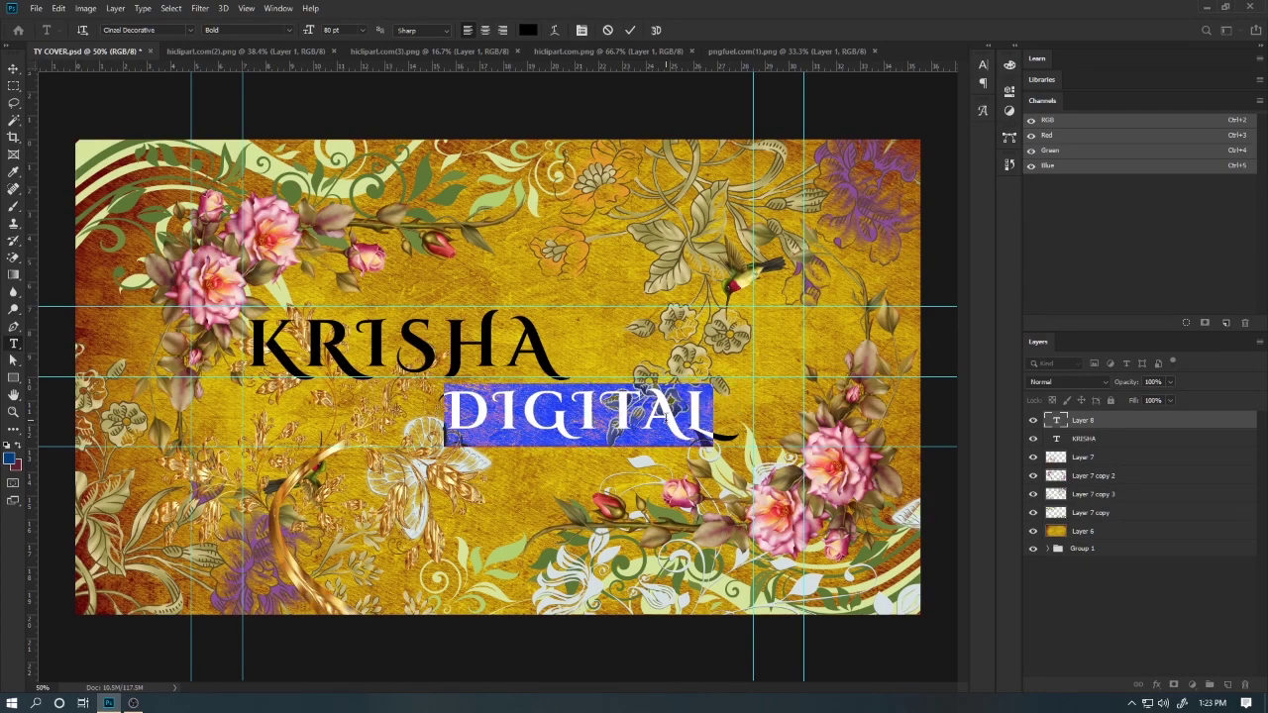
click(683, 416)
drag(685, 416, 448, 416)
mouse_move(588, 420)
mouse_down()
mouse_move(576, 421)
mouse_move(588, 426)
mouse_up()
Shift the KRISHA text slightly to the right above DIGITAL and deselect the layers.
ctrl+click(416, 354)
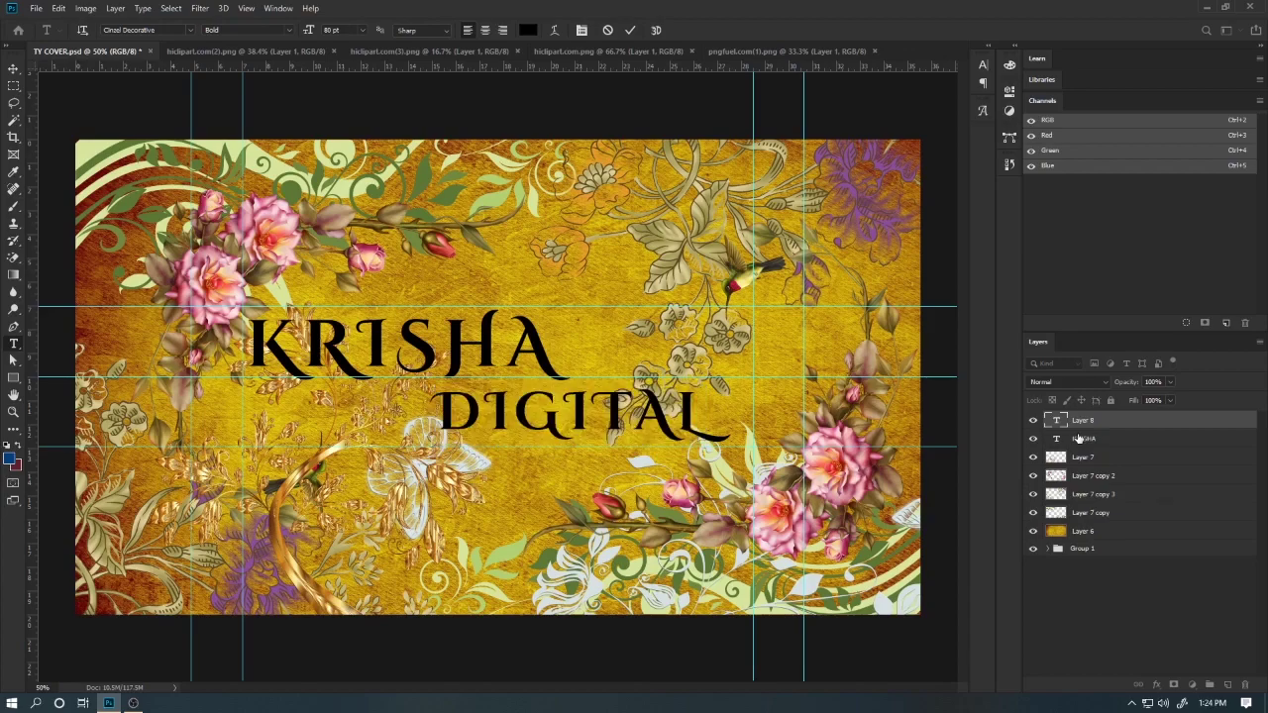
drag(416, 355, 432, 354)
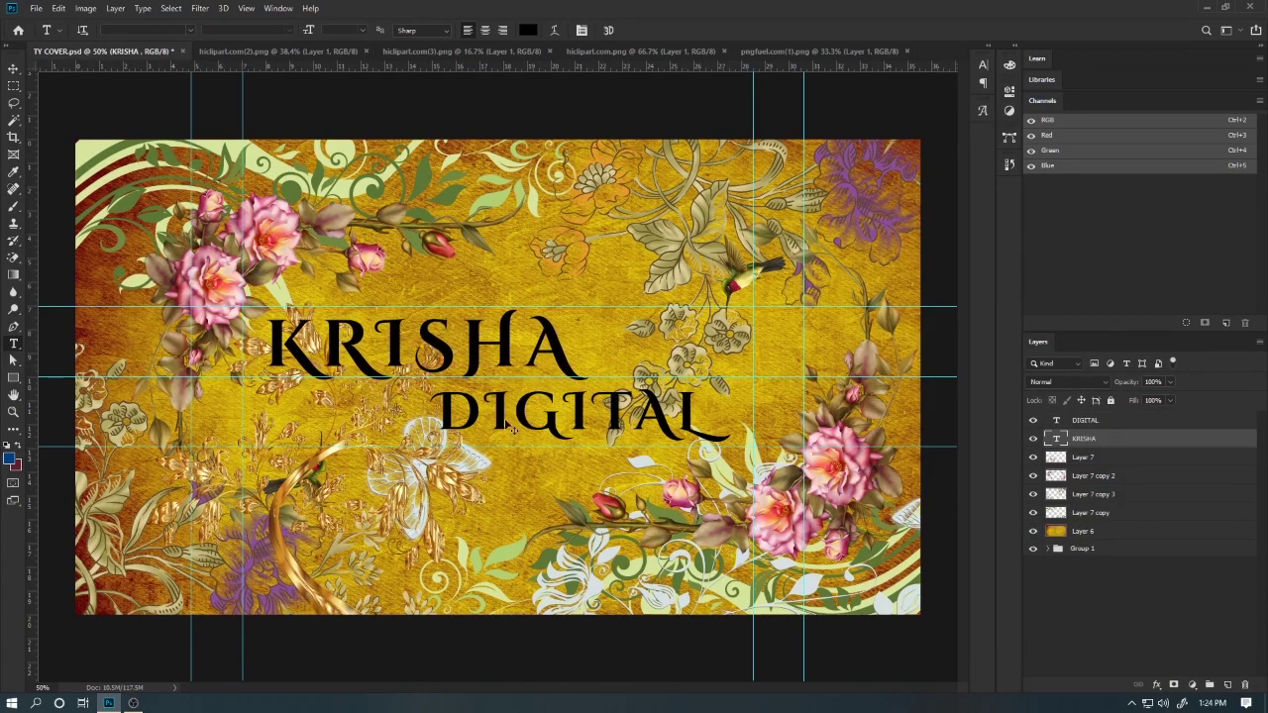
click(1058, 592)
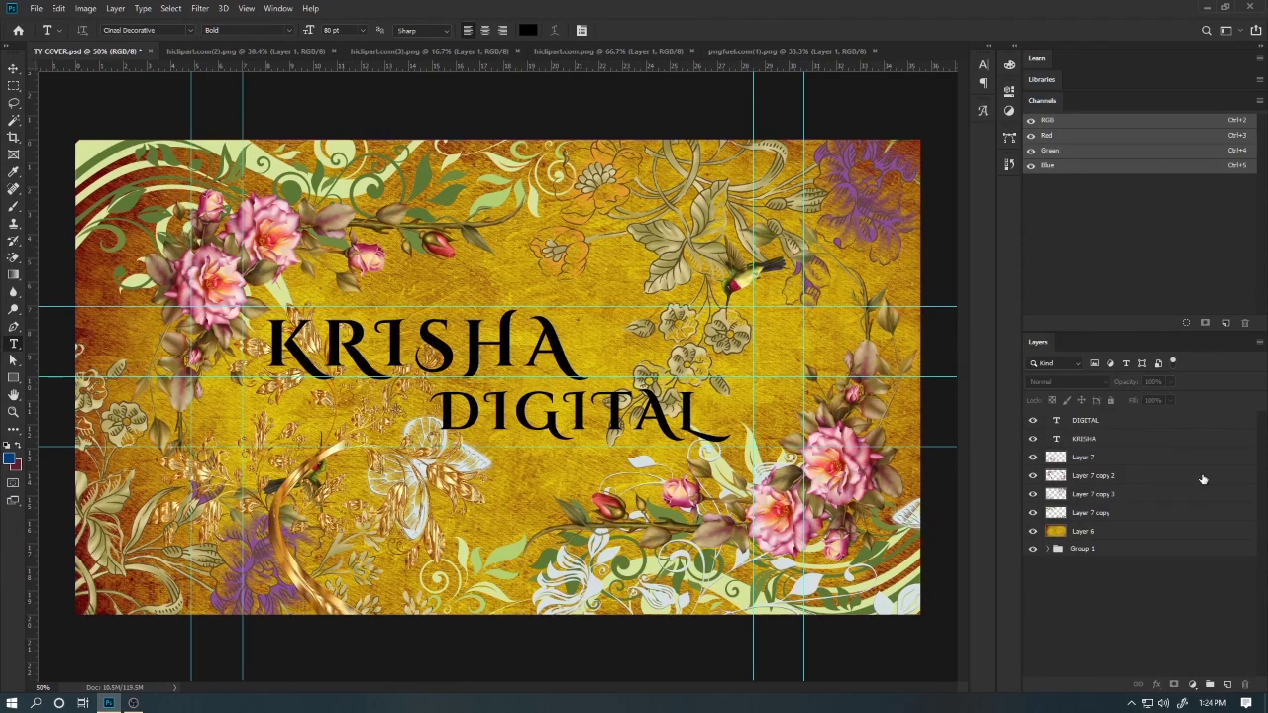
Apply a Bevel & Emboss layer effect to the DIGITAL text layer.
click(1091, 442)
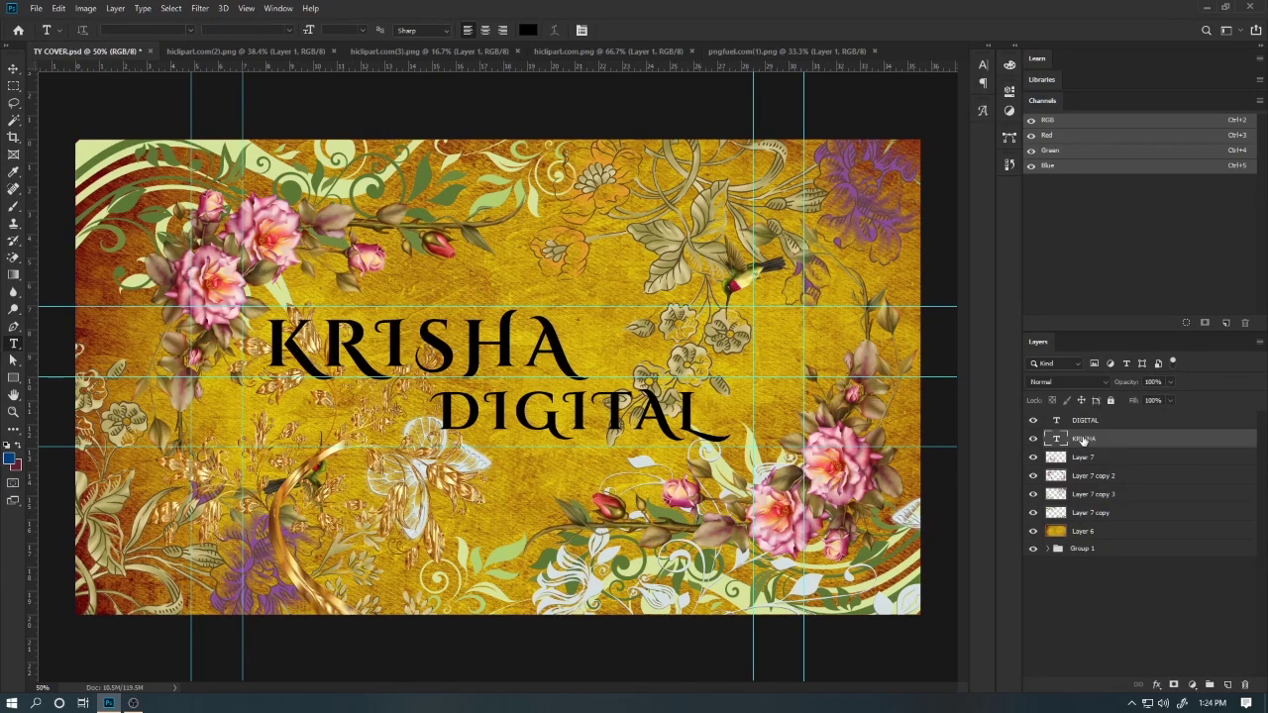
click(1085, 424)
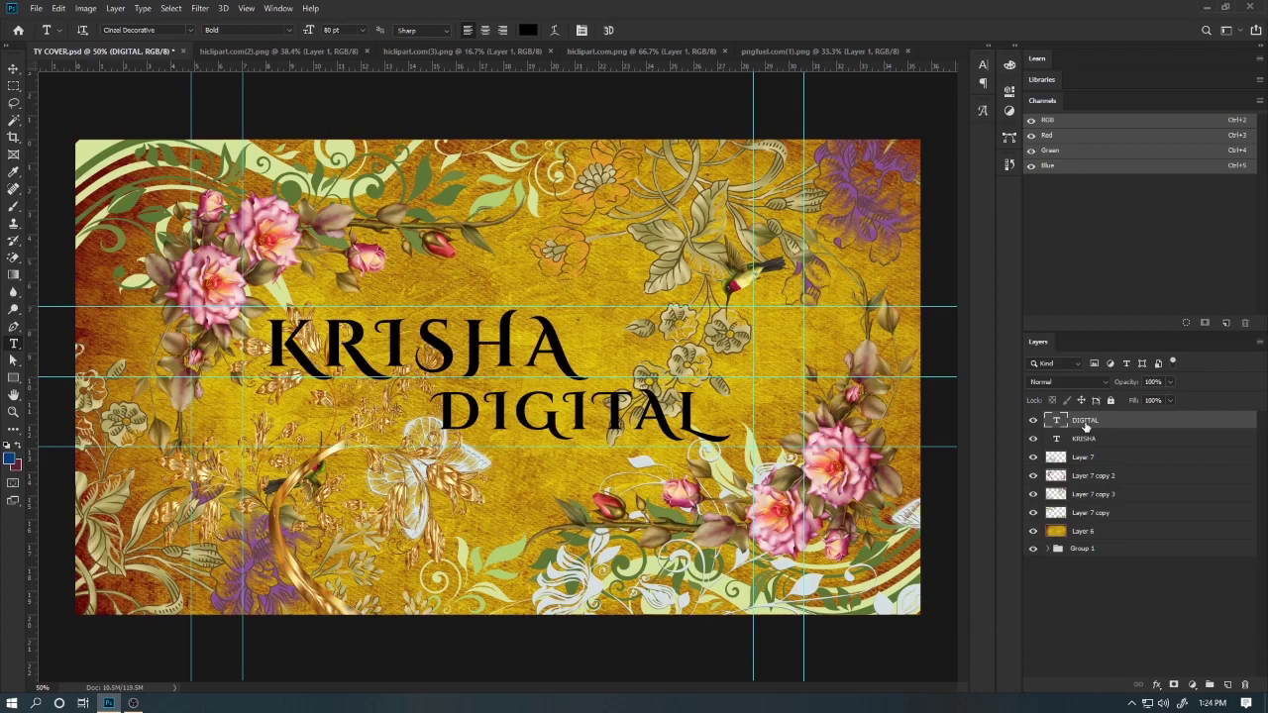
click(1155, 684)
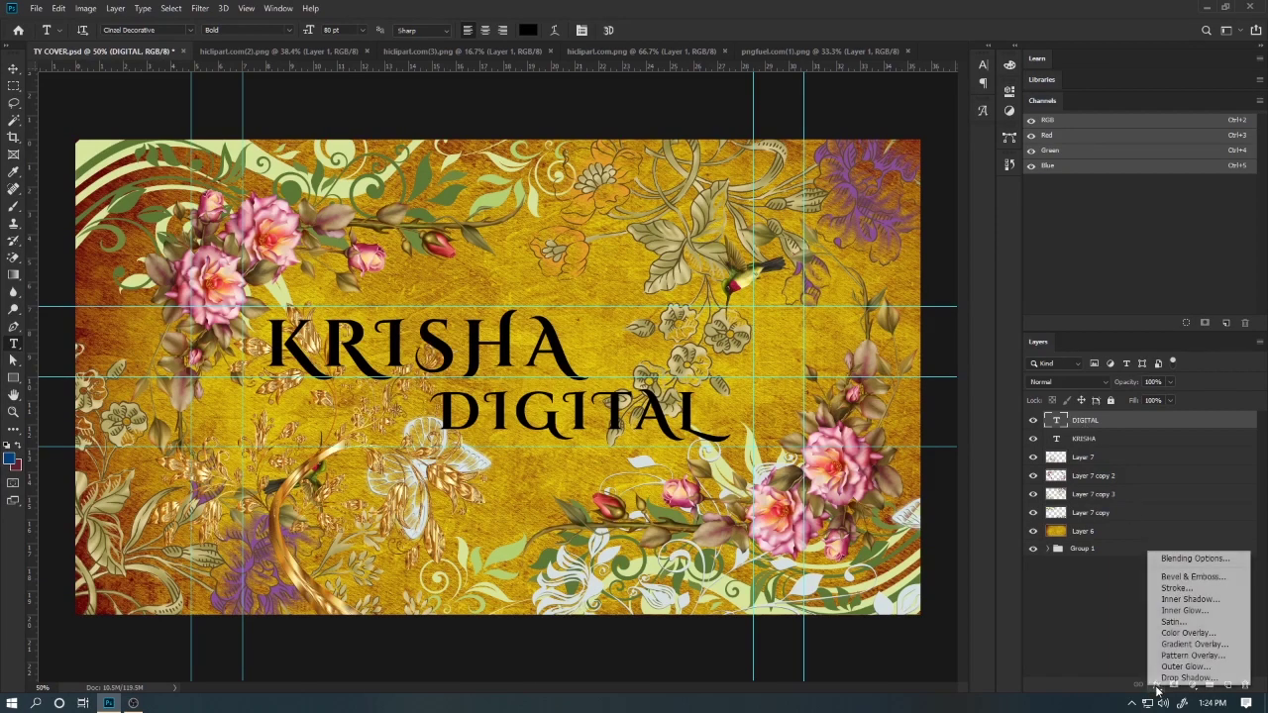
click(1195, 561)
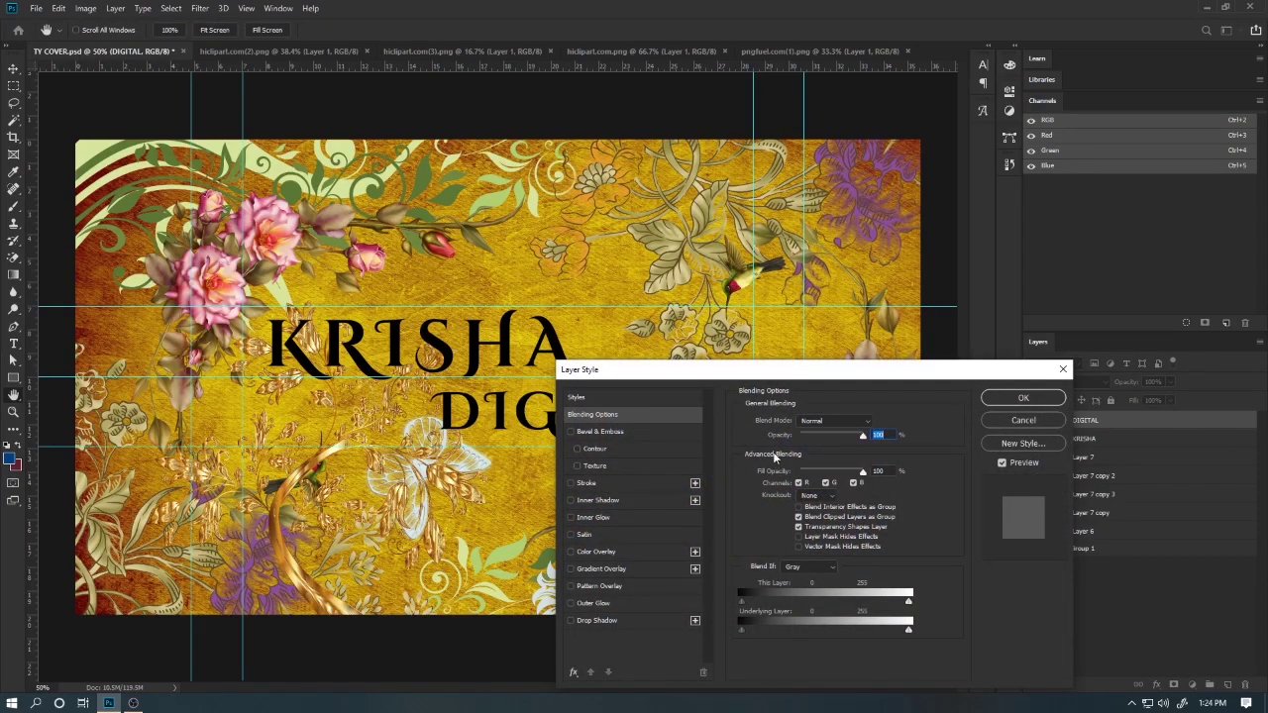
click(571, 433)
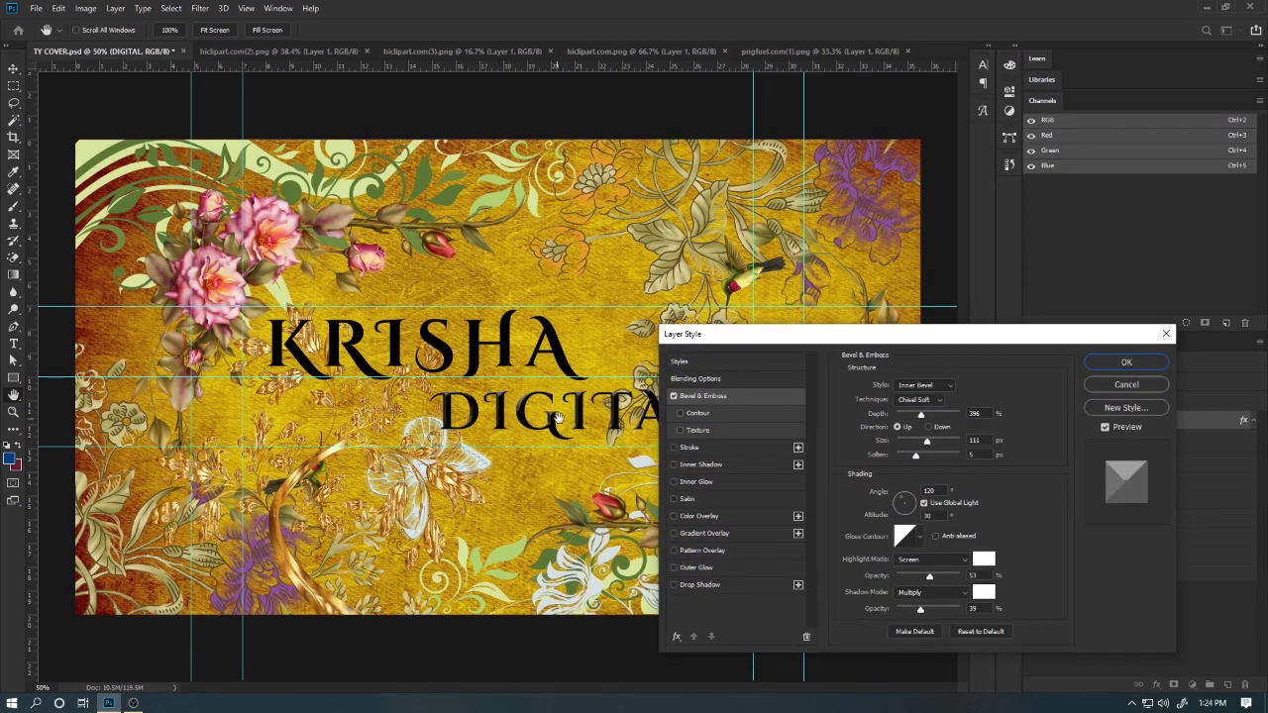
drag(886, 336, 892, 311)
key(Return)
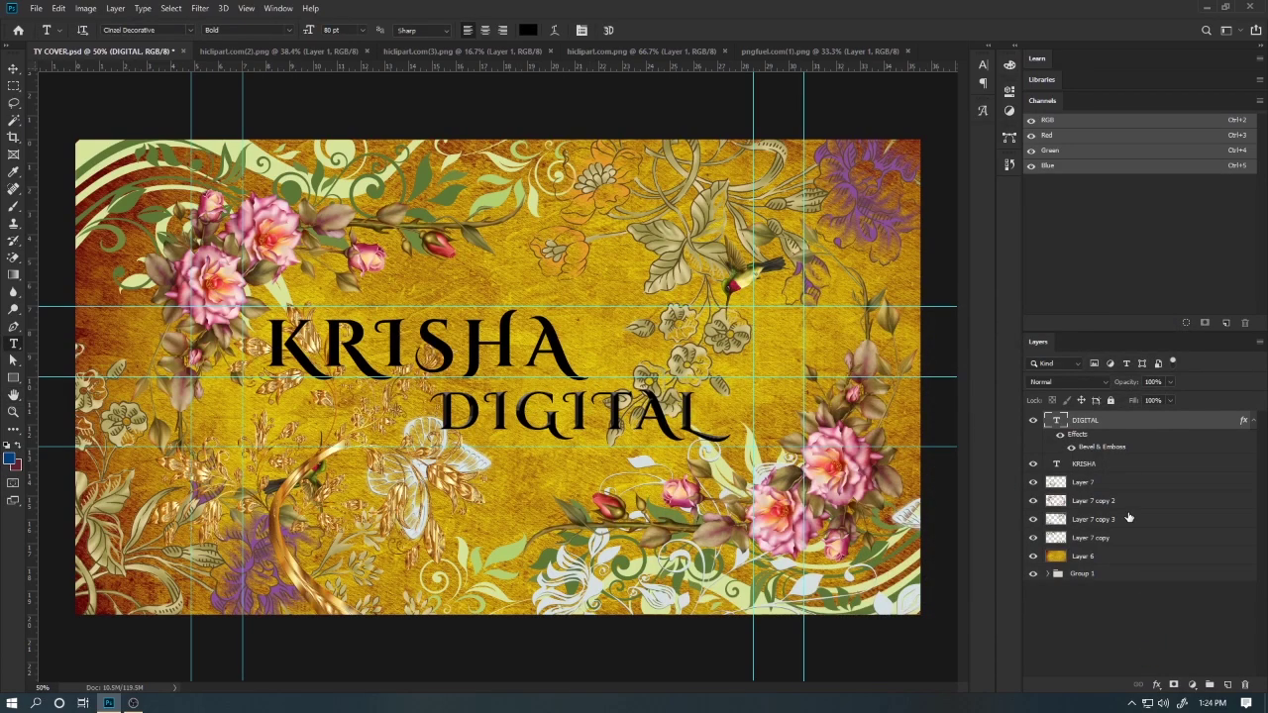
Adjust DIGITAL's Bevel & Emboss to the Chisel Hard technique with depth 438%, size 158 px and soften 2 px.
double_click(1075, 440)
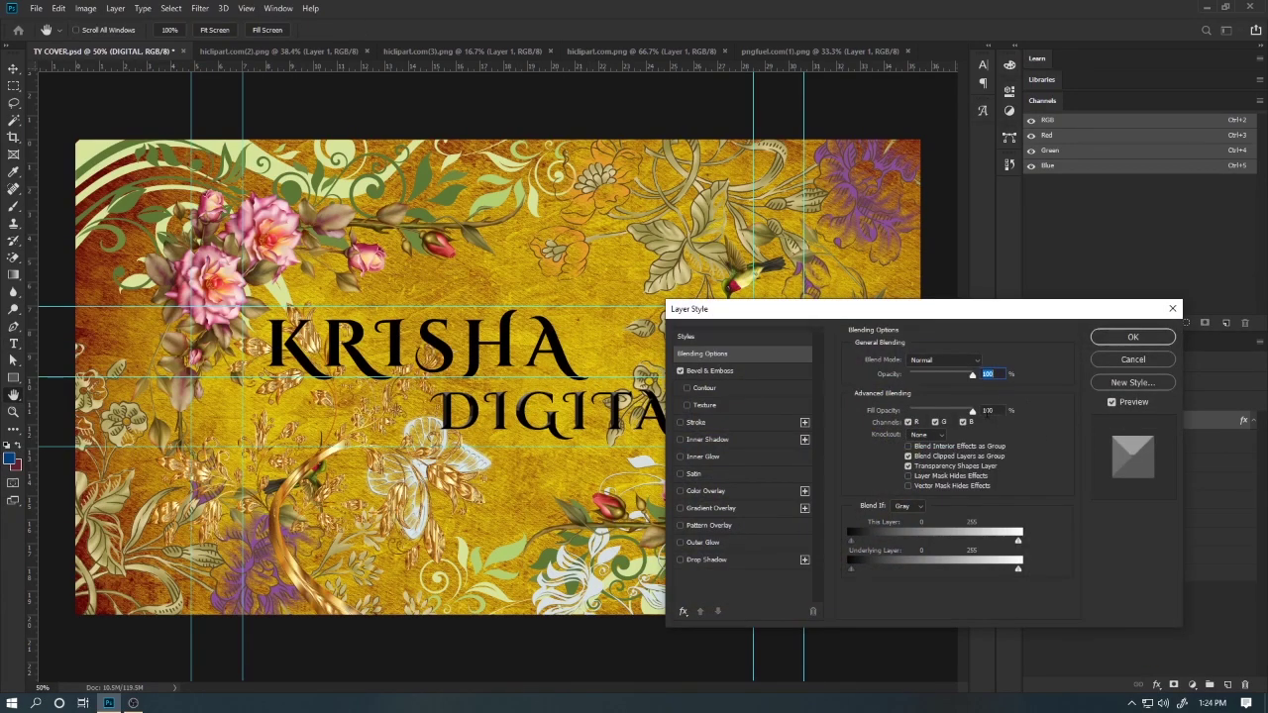
key(ctrl+plus)
key(ctrl+plus)
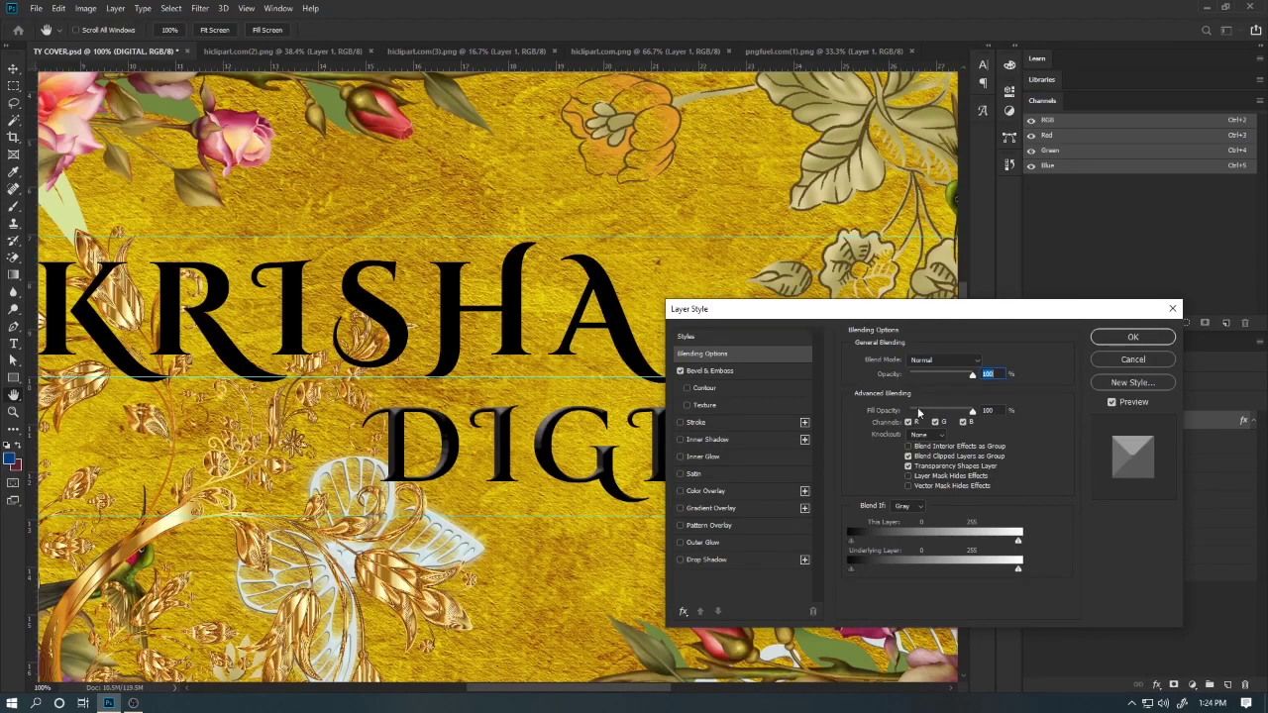
click(735, 372)
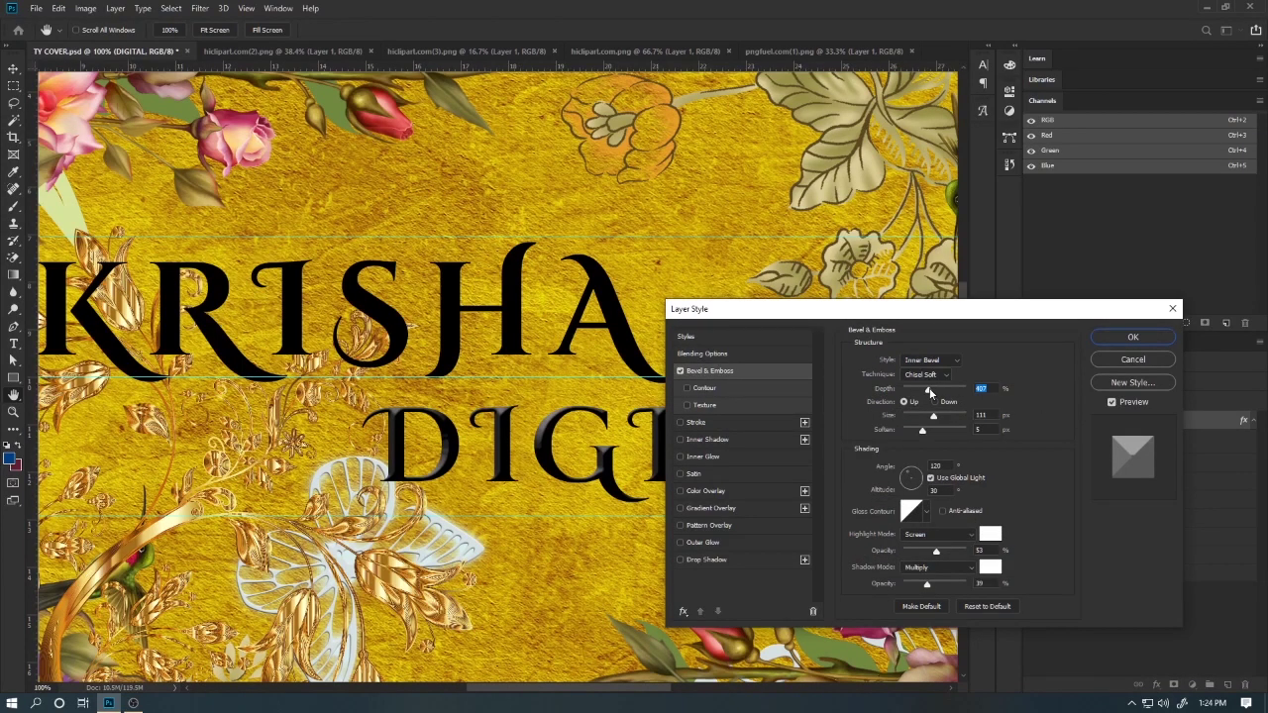
drag(940, 392, 907, 440)
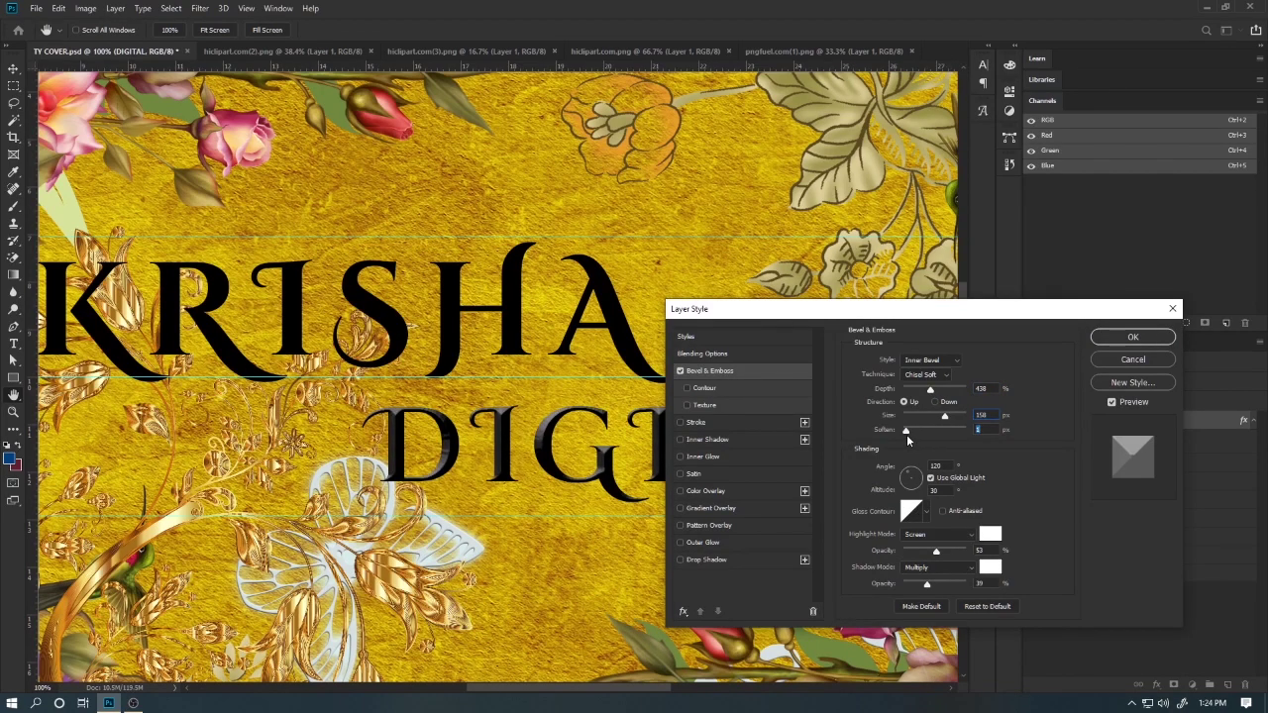
click(930, 376)
Try the Outer Bevel, Emboss and Stroke Emboss styles on DIGITAL's bevel and return it to Inner Bevel.
click(930, 360)
click(921, 372)
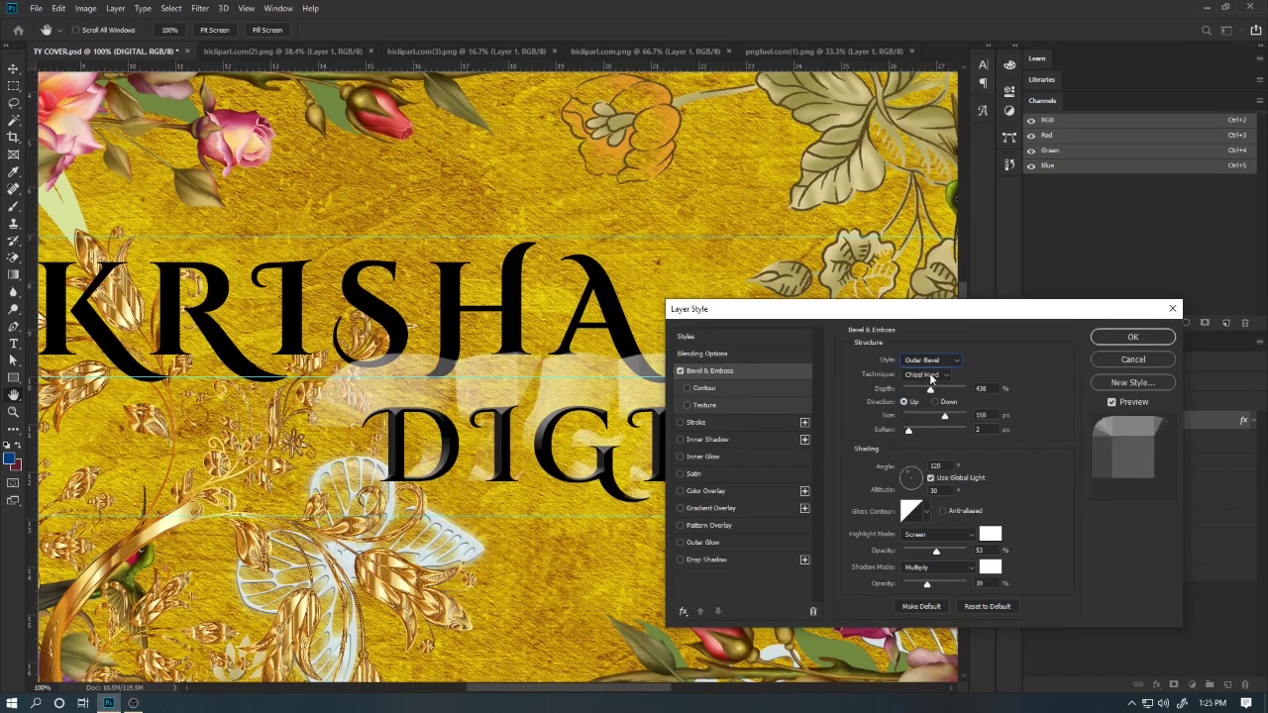
key(Down)
key(Down)
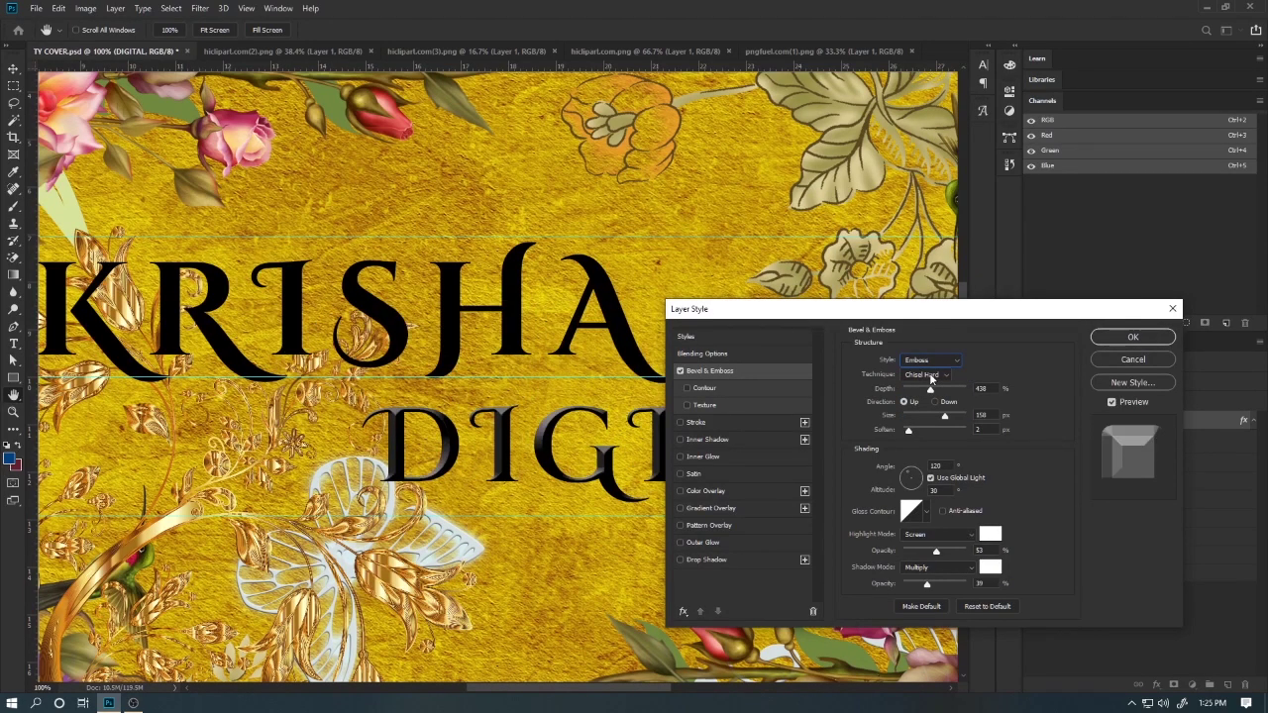
key(Down)
key(Down)
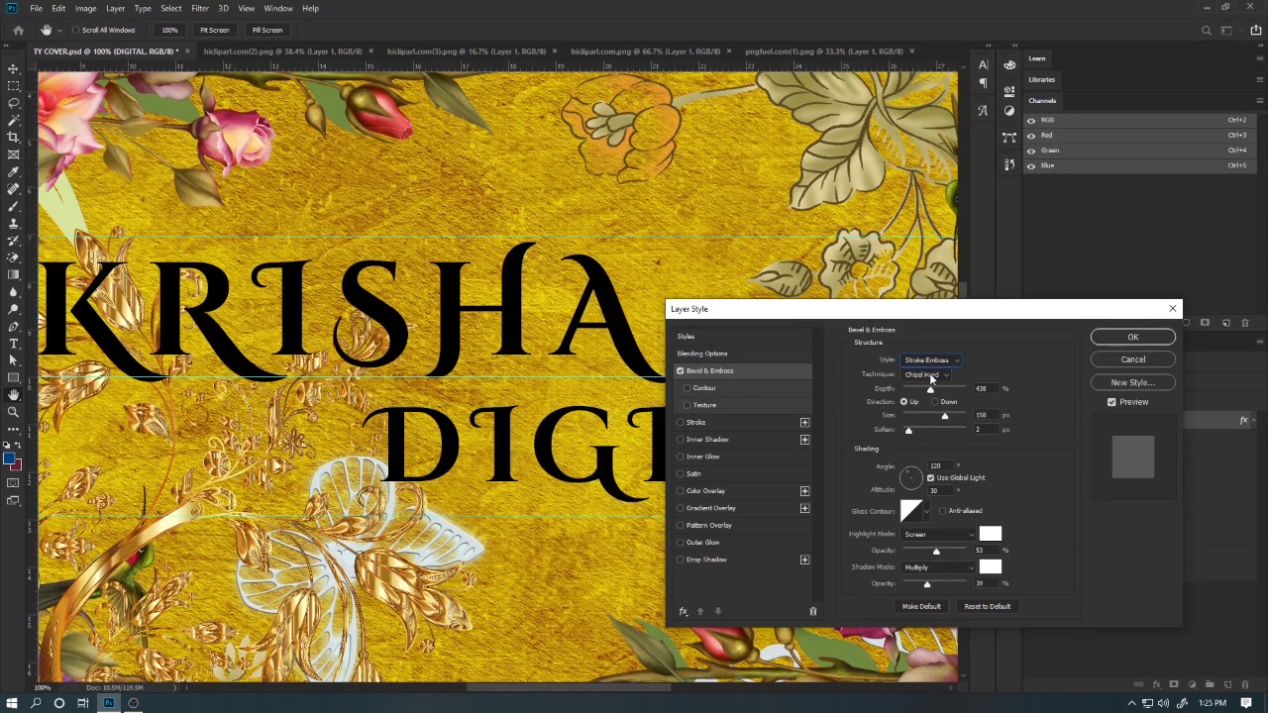
key(alt+Down)
click(929, 384)
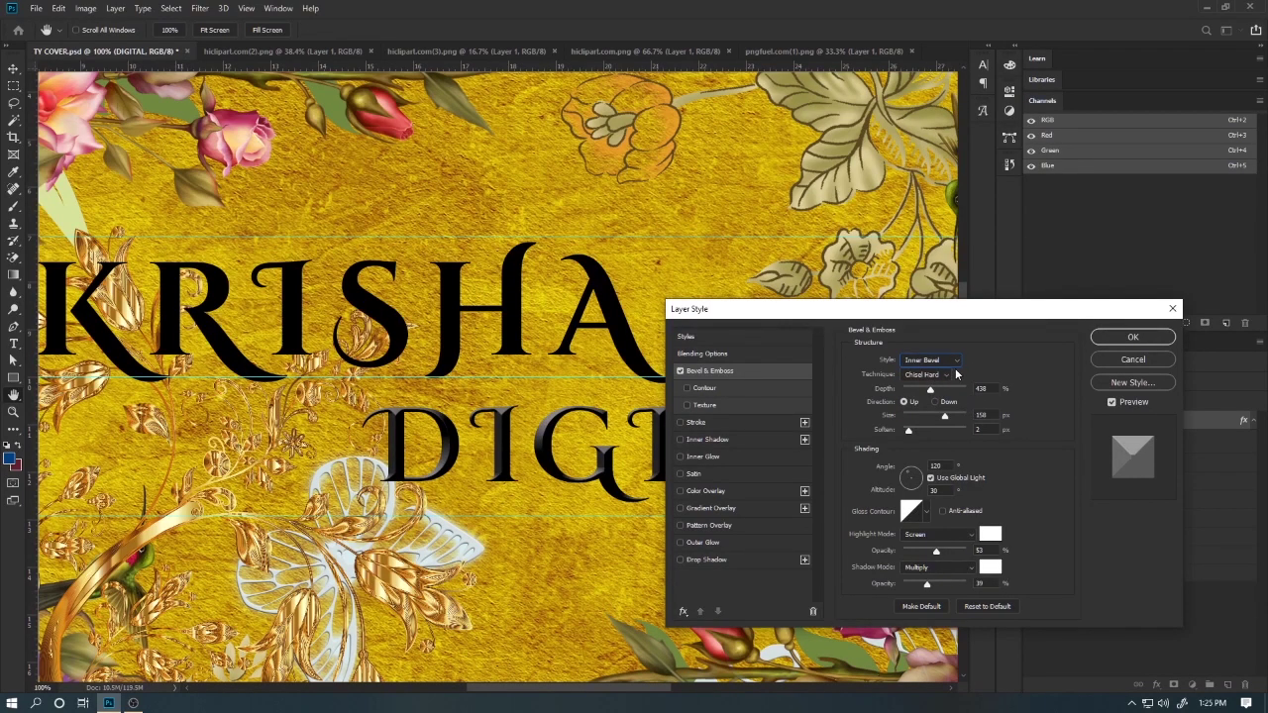
Set DIGITAL's bevel depth to 594%, highlight opacity to 66% and shadow opacity to 65%, and enable Contour with a 92% range.
drag(934, 392, 933, 392)
drag(938, 387, 939, 403)
drag(936, 552, 944, 587)
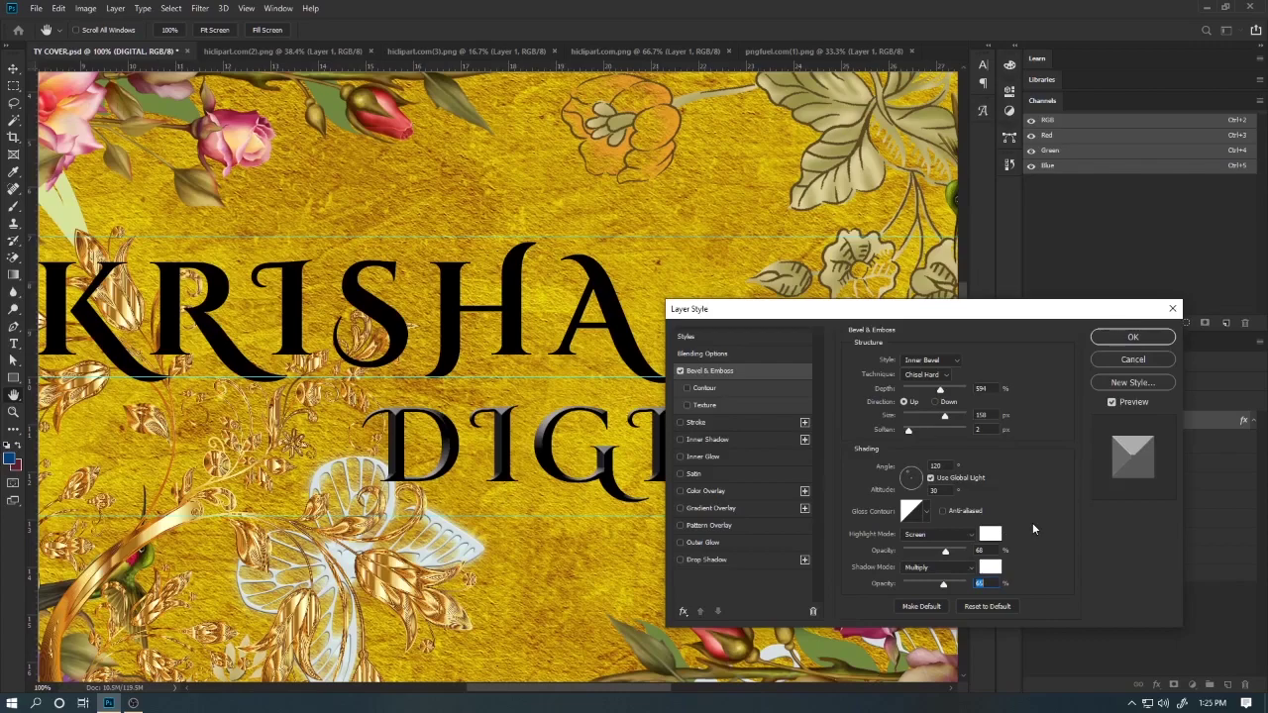
click(704, 388)
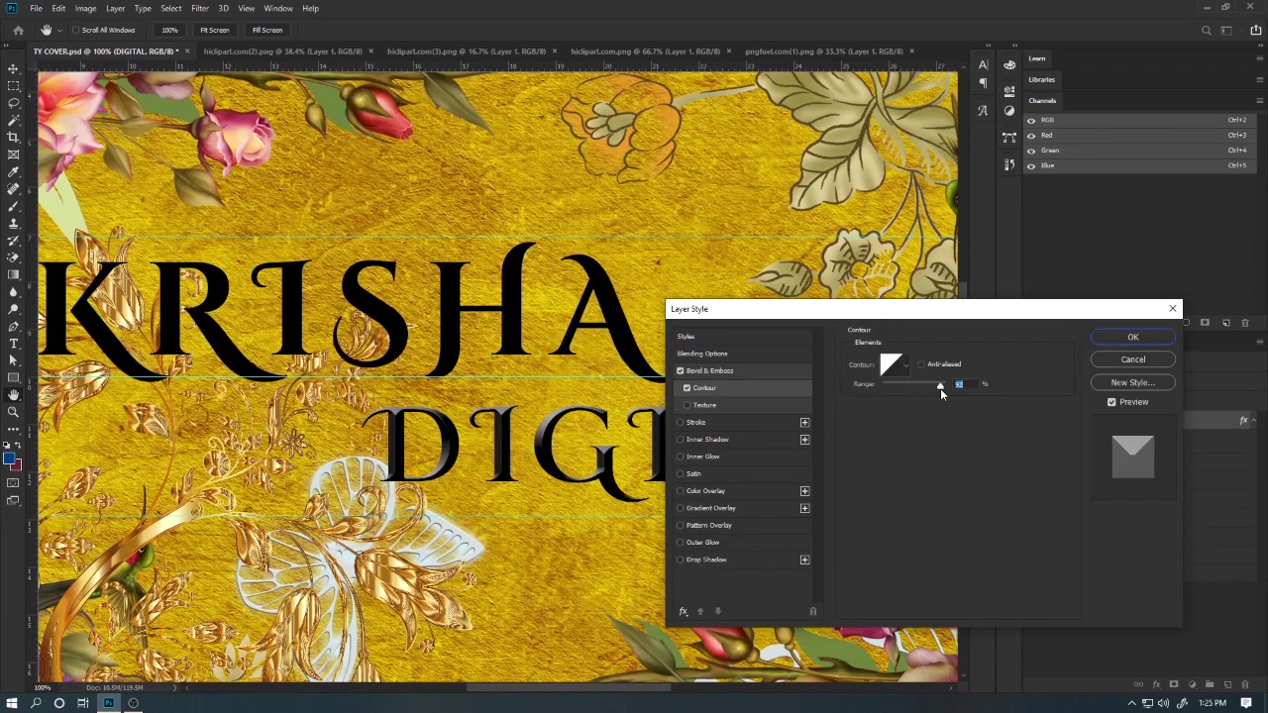
Try a Texture on DIGITAL's bevel with a 265% scale and a different pattern.
click(686, 405)
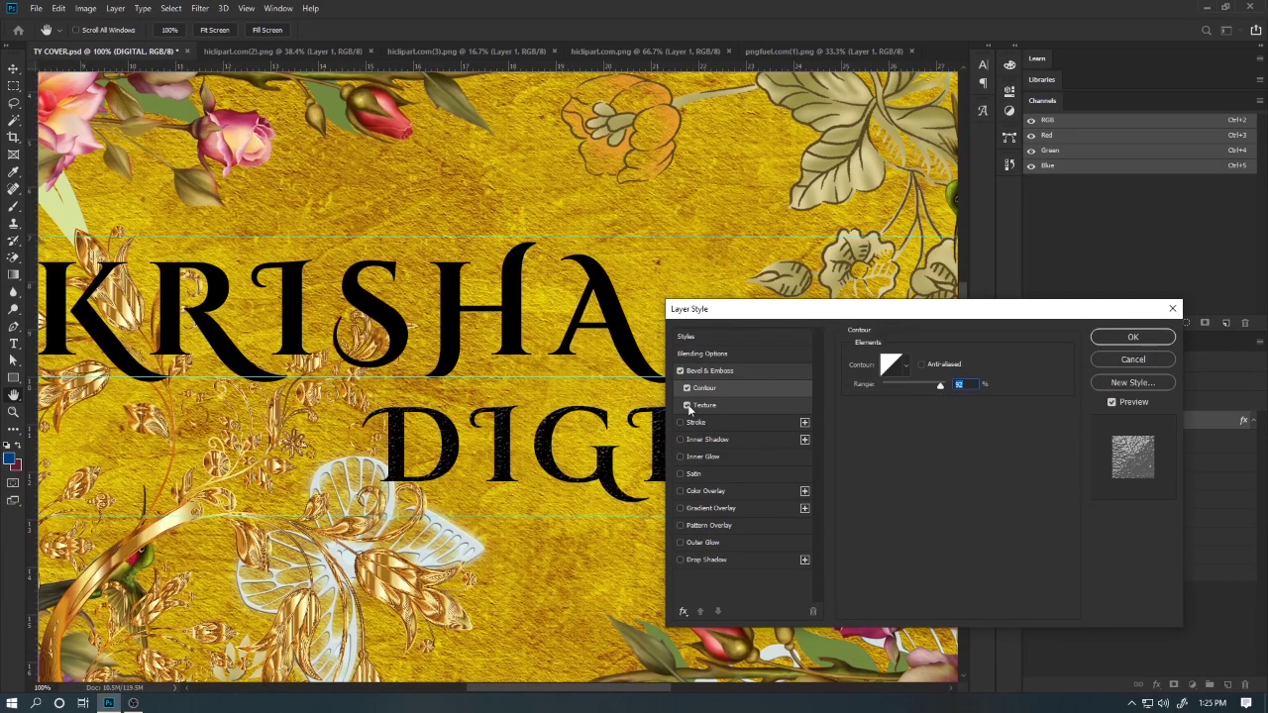
click(696, 405)
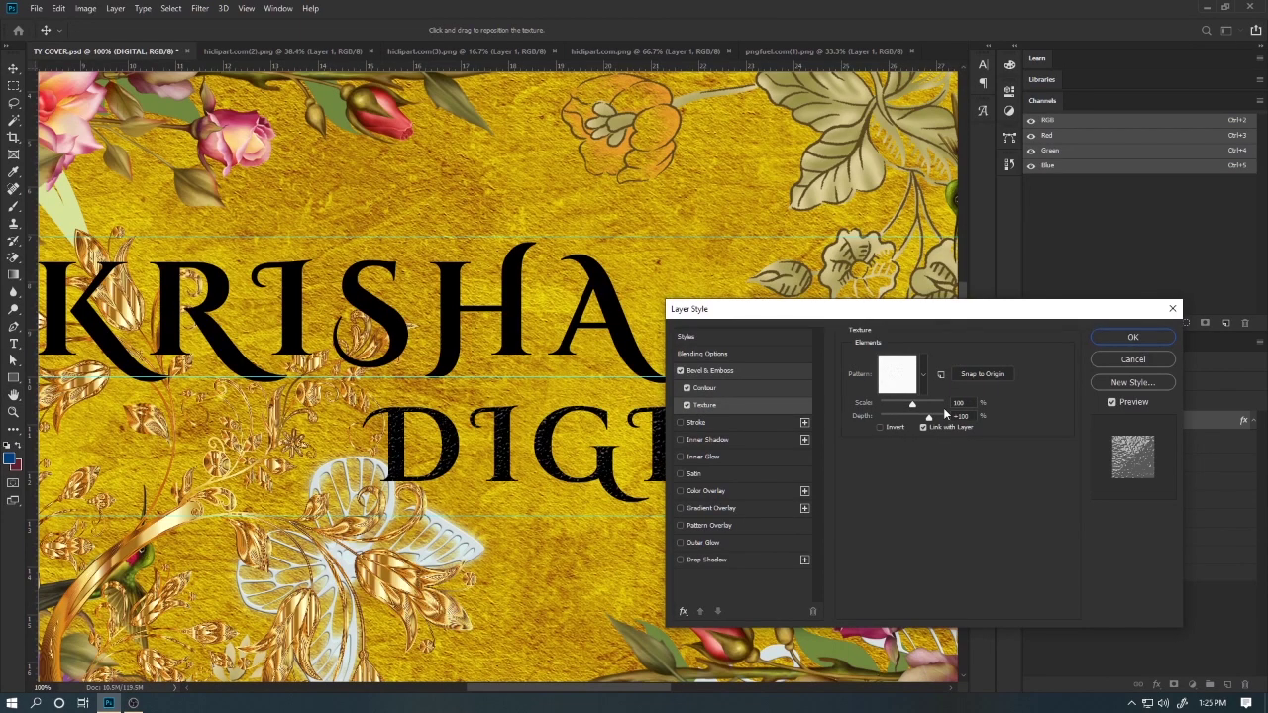
drag(927, 410, 919, 410)
click(923, 374)
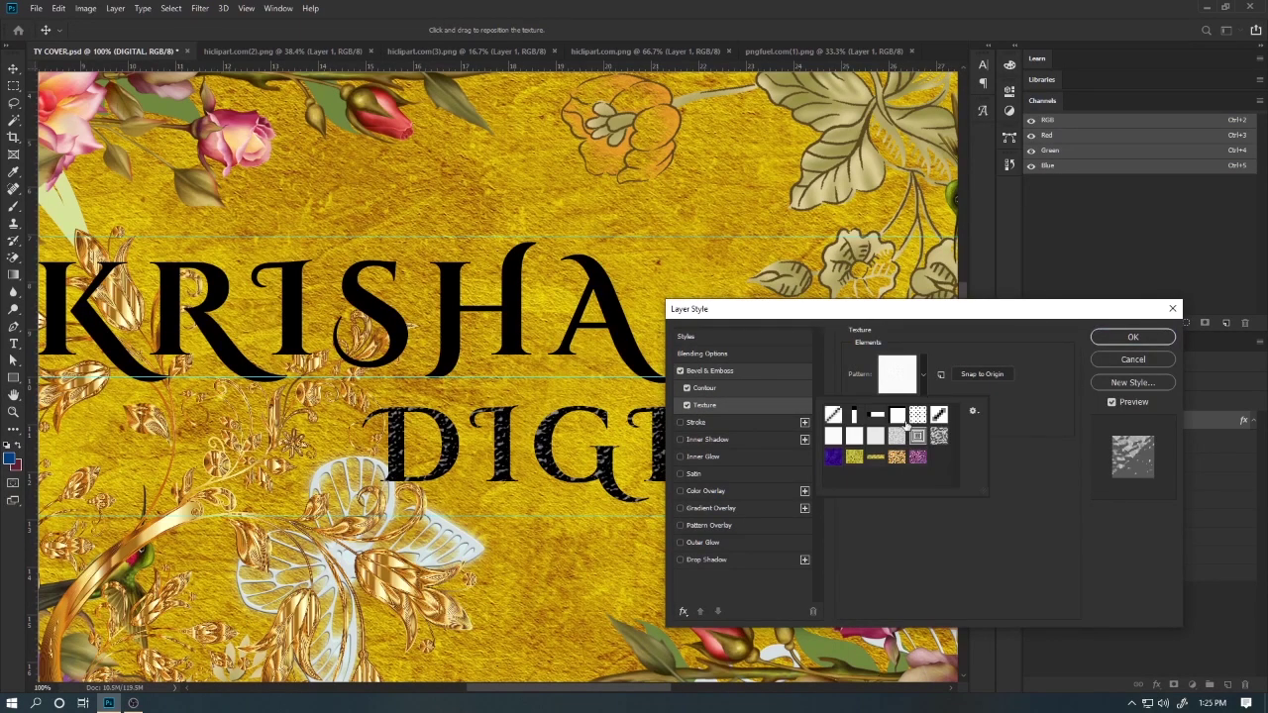
click(915, 458)
click(929, 394)
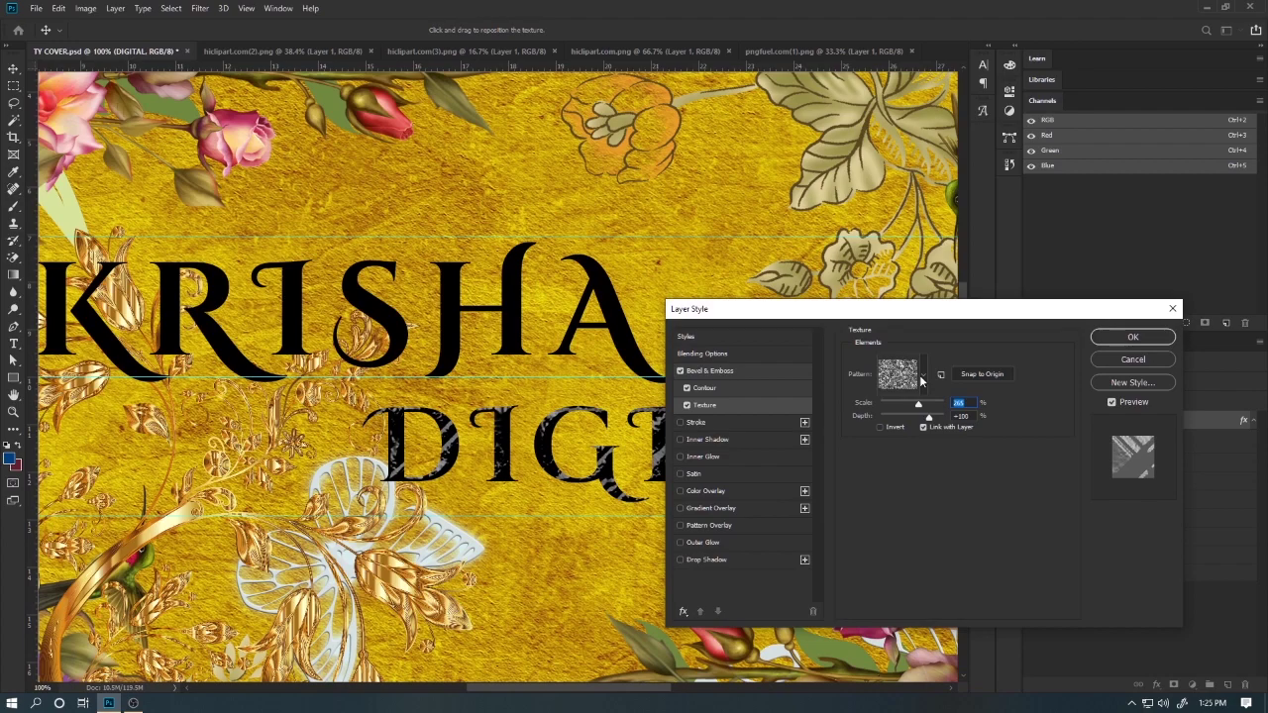
Try further bevel texture patterns, ending with diagonal stripes, and turn Texture off.
click(924, 377)
click(896, 435)
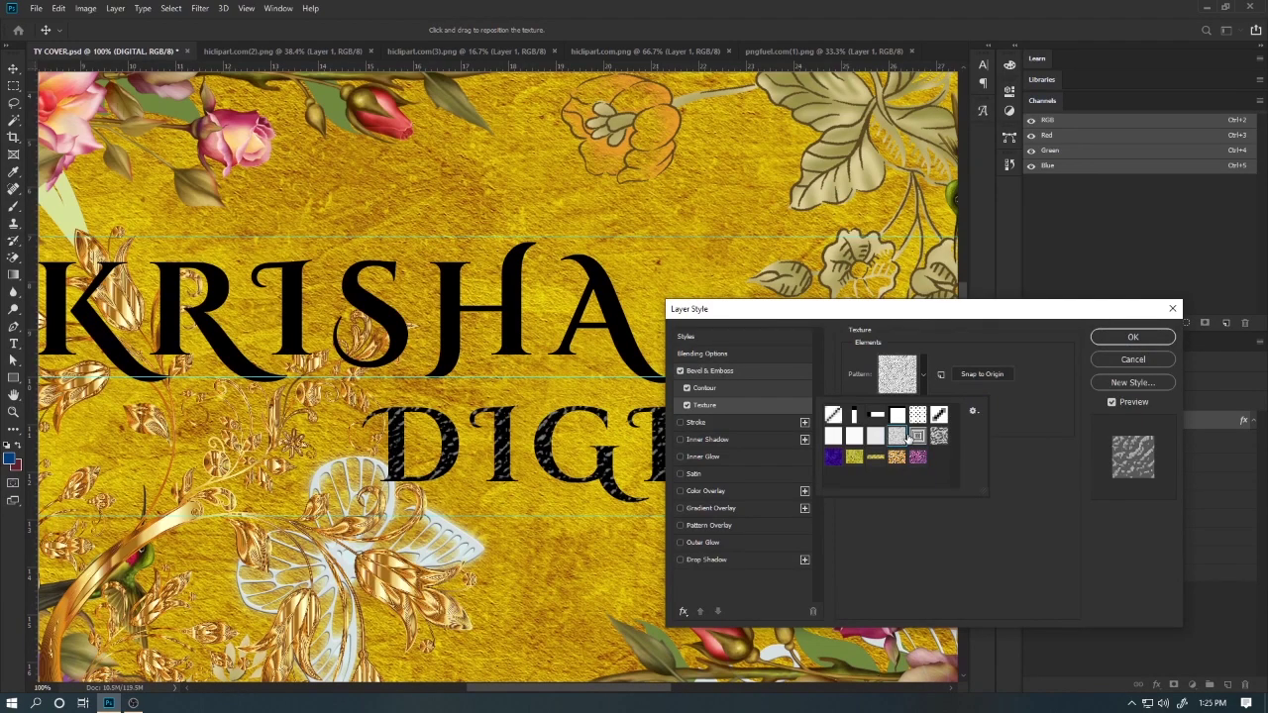
click(917, 436)
click(854, 456)
click(833, 457)
click(834, 416)
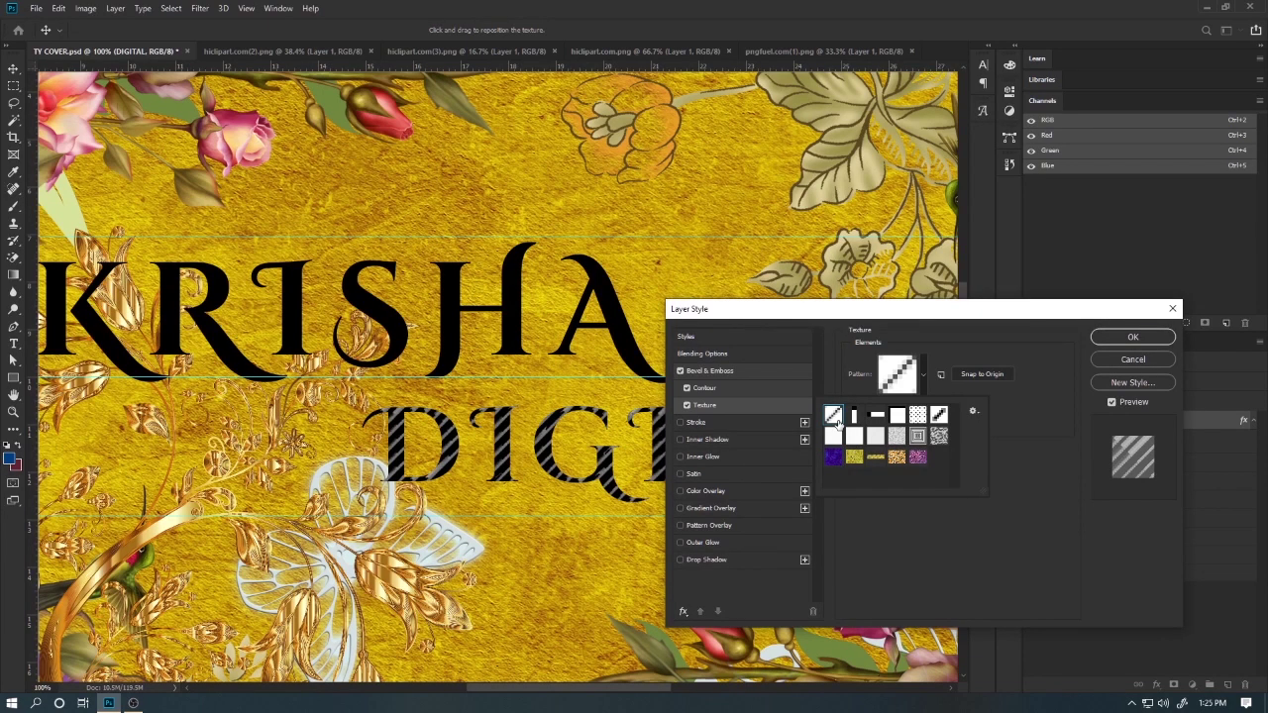
click(911, 381)
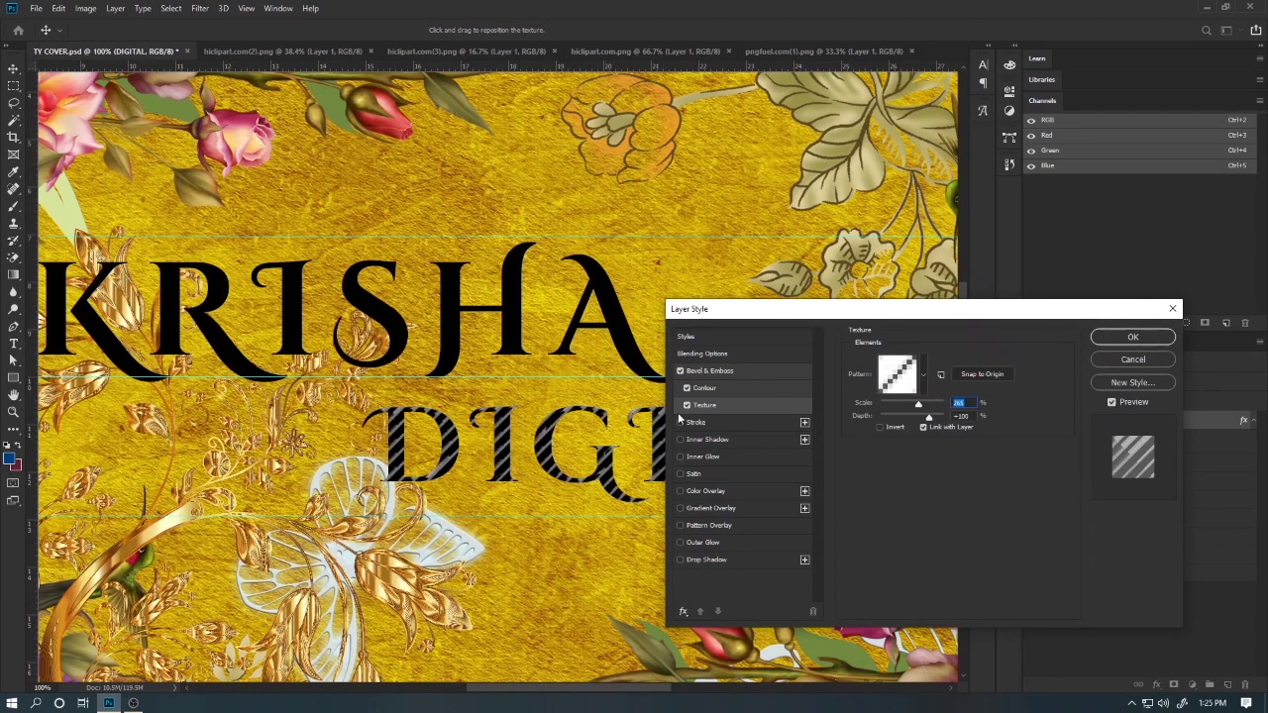
click(686, 406)
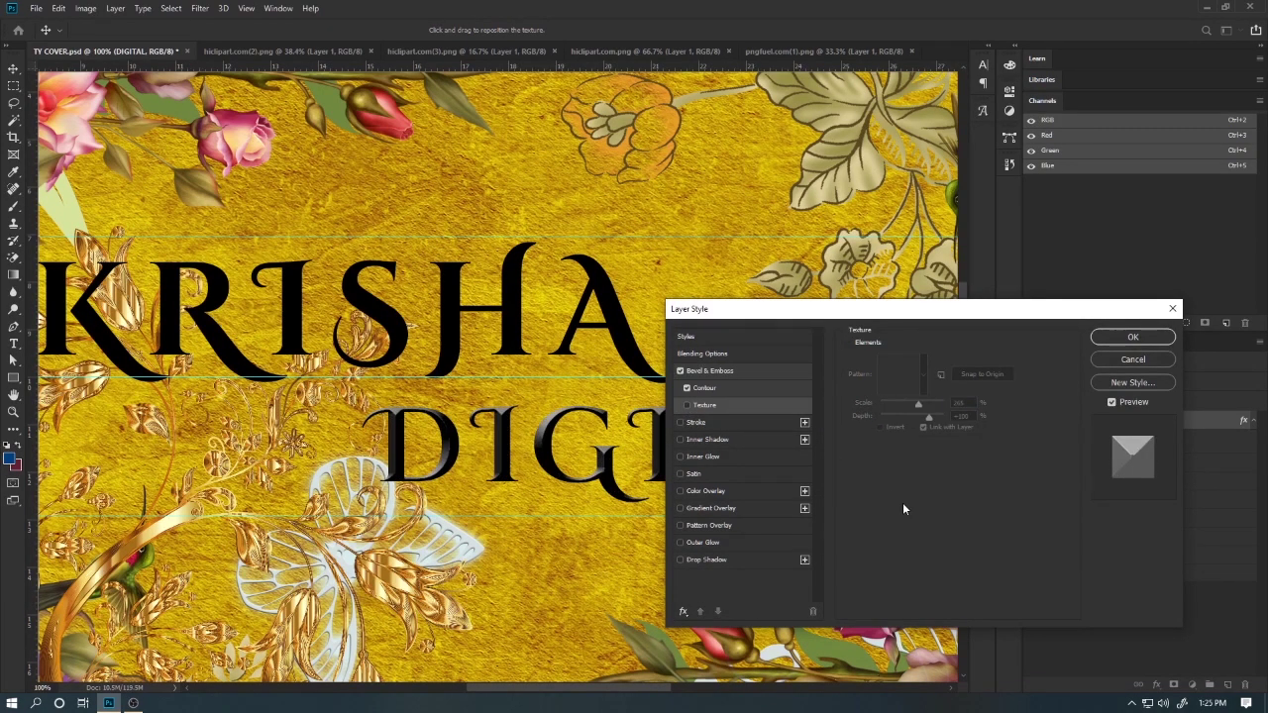
Add a drop shadow to DIGITAL with 53% opacity, 135° angle, 11 px distance, 11% spread and 5 px size.
click(680, 561)
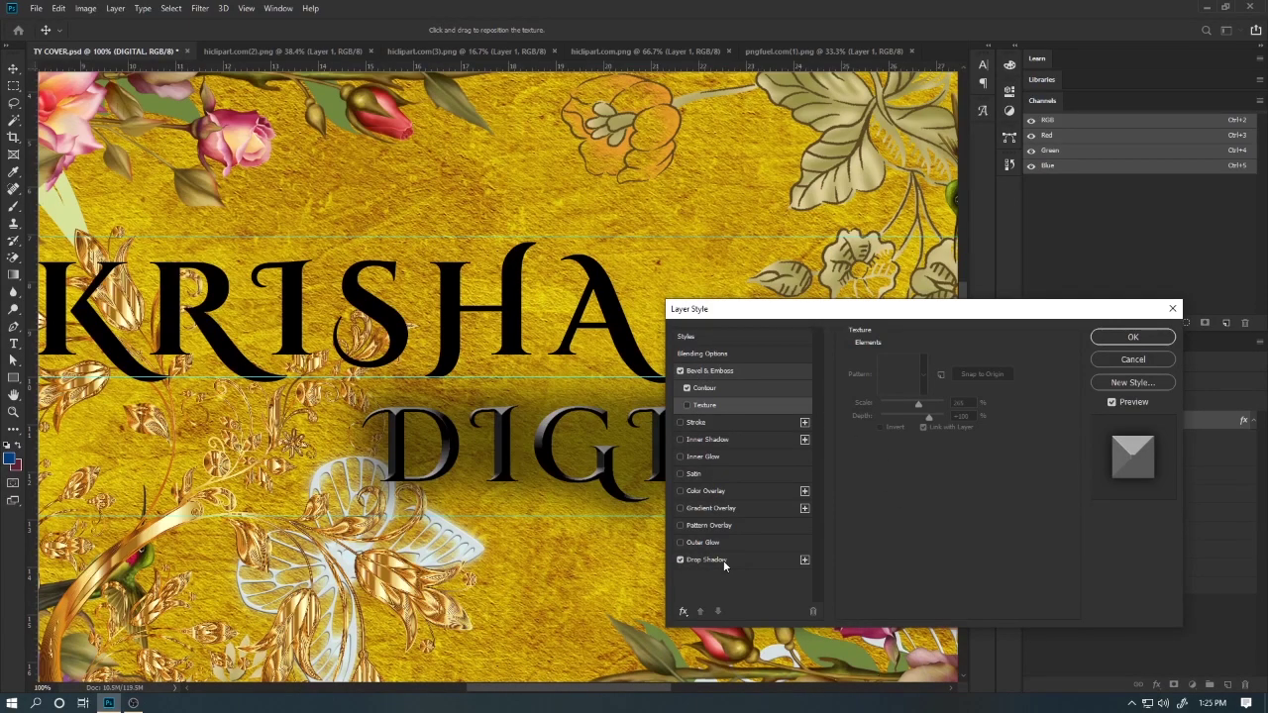
click(719, 560)
mouse_move(908, 434)
mouse_down()
mouse_move(919, 451)
mouse_move(899, 421)
mouse_move(908, 427)
mouse_up()
drag(913, 447, 914, 385)
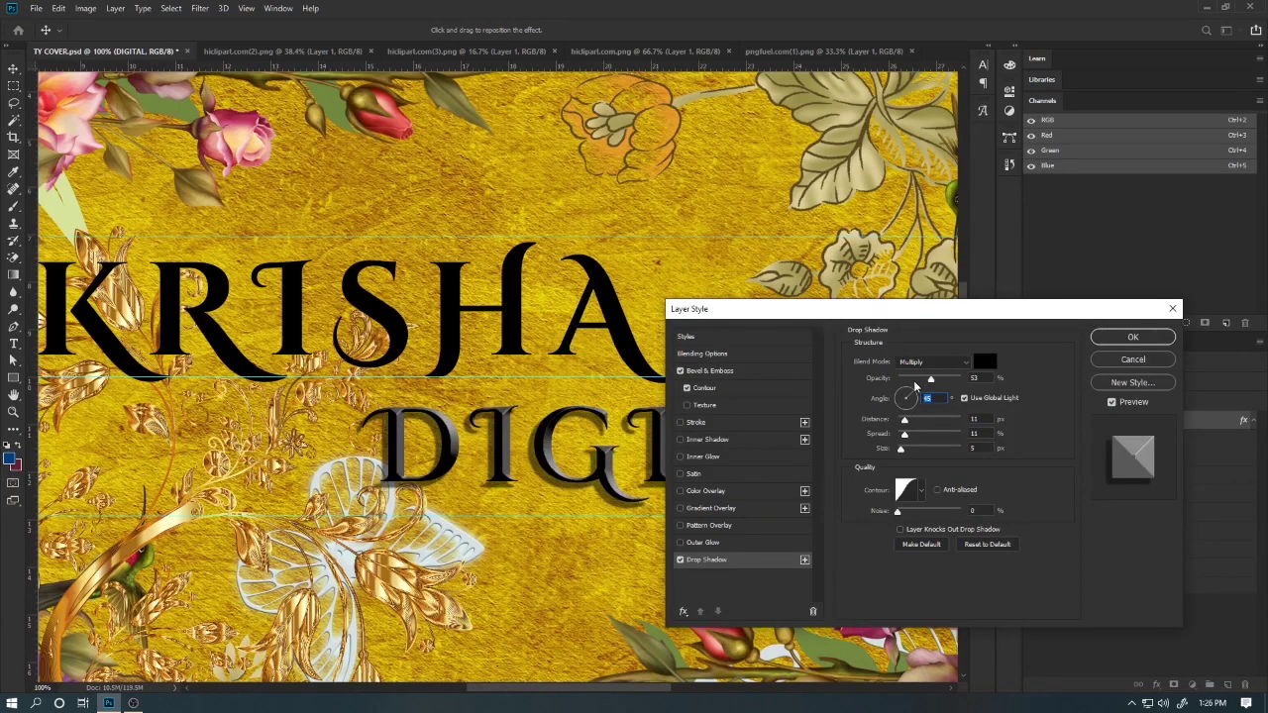
mouse_move(911, 398)
mouse_down()
mouse_move(917, 416)
mouse_move(885, 377)
mouse_move(920, 393)
mouse_up()
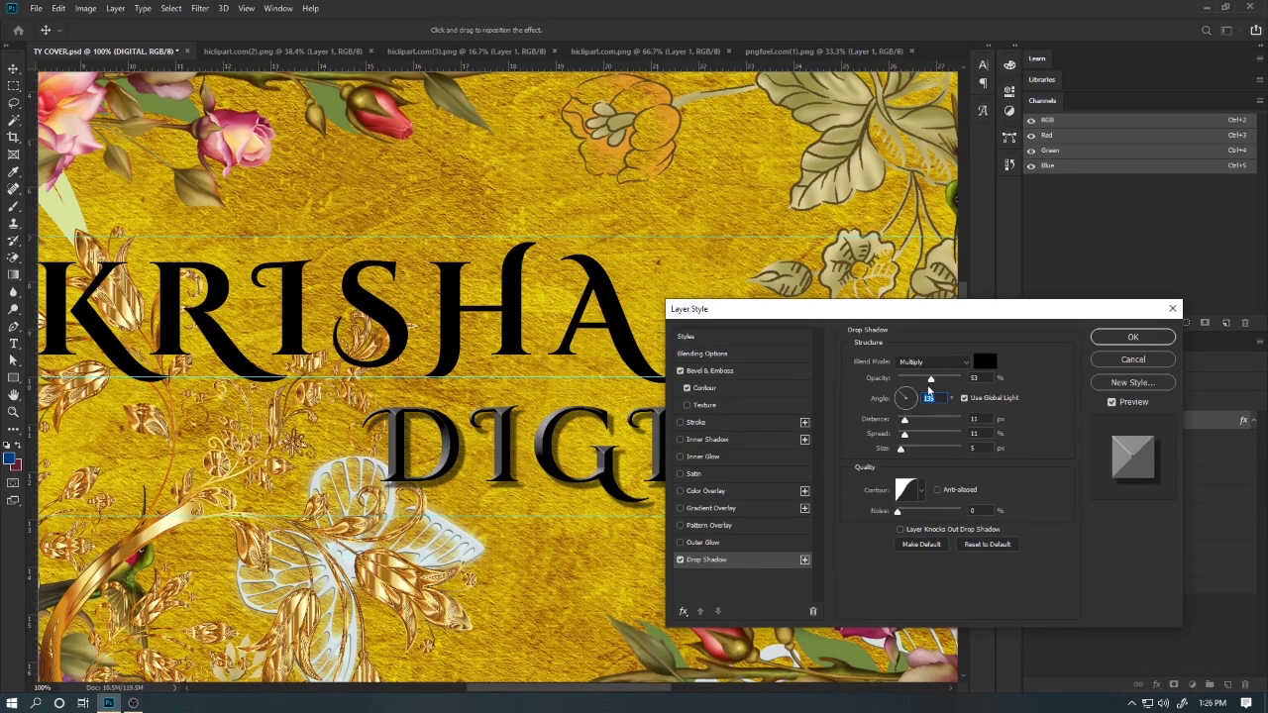
Try a white drop shadow in Normal blend mode on DIGITAL and return the blend mode to Multiply.
click(985, 362)
click(804, 435)
click(697, 524)
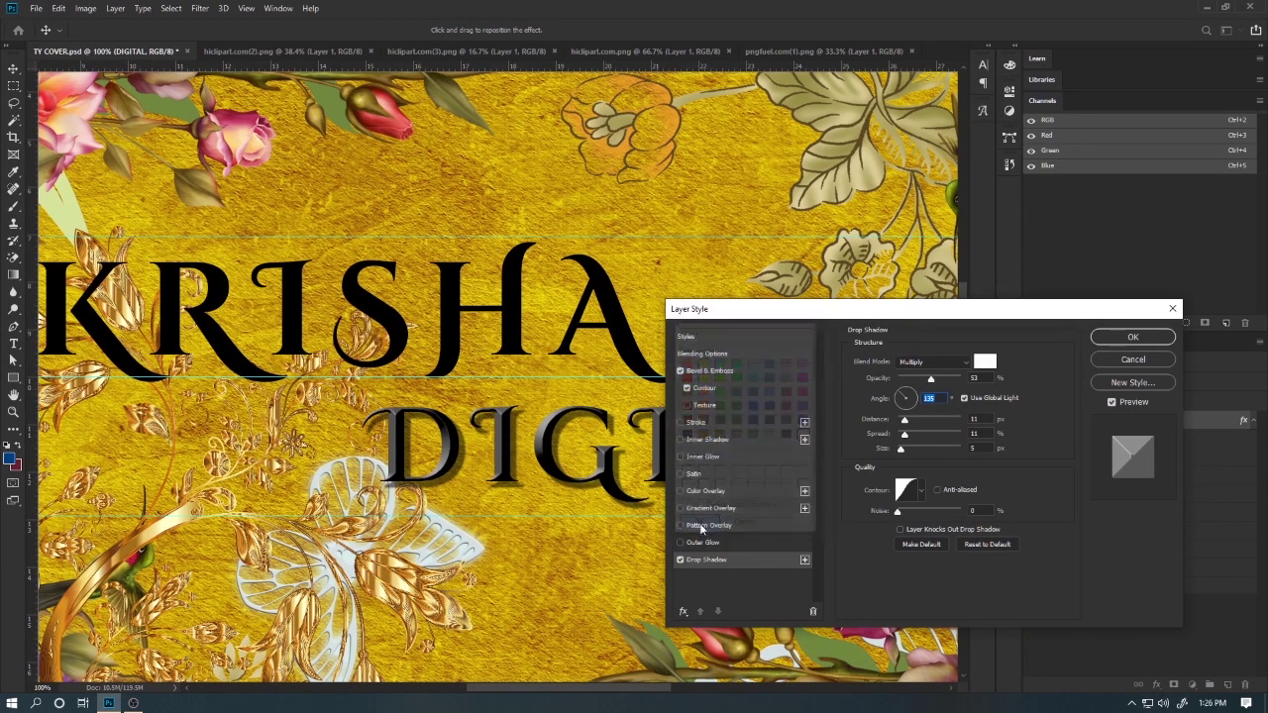
click(966, 364)
click(930, 368)
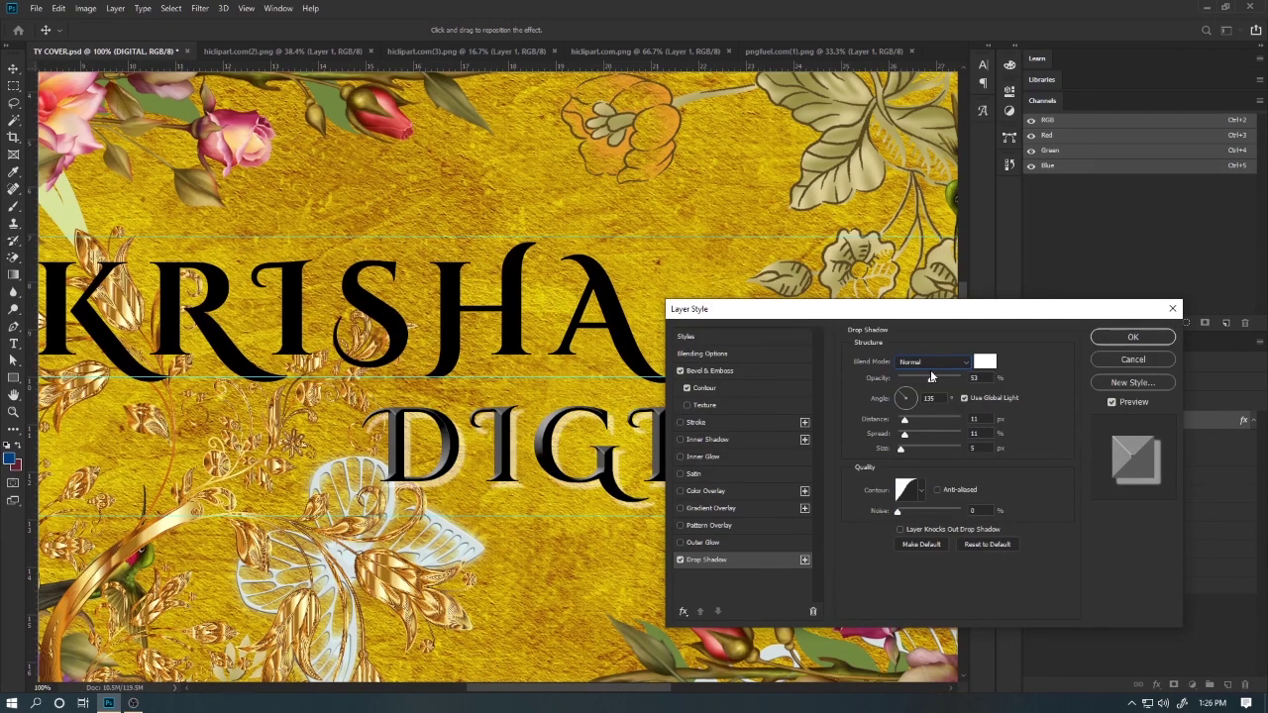
click(930, 365)
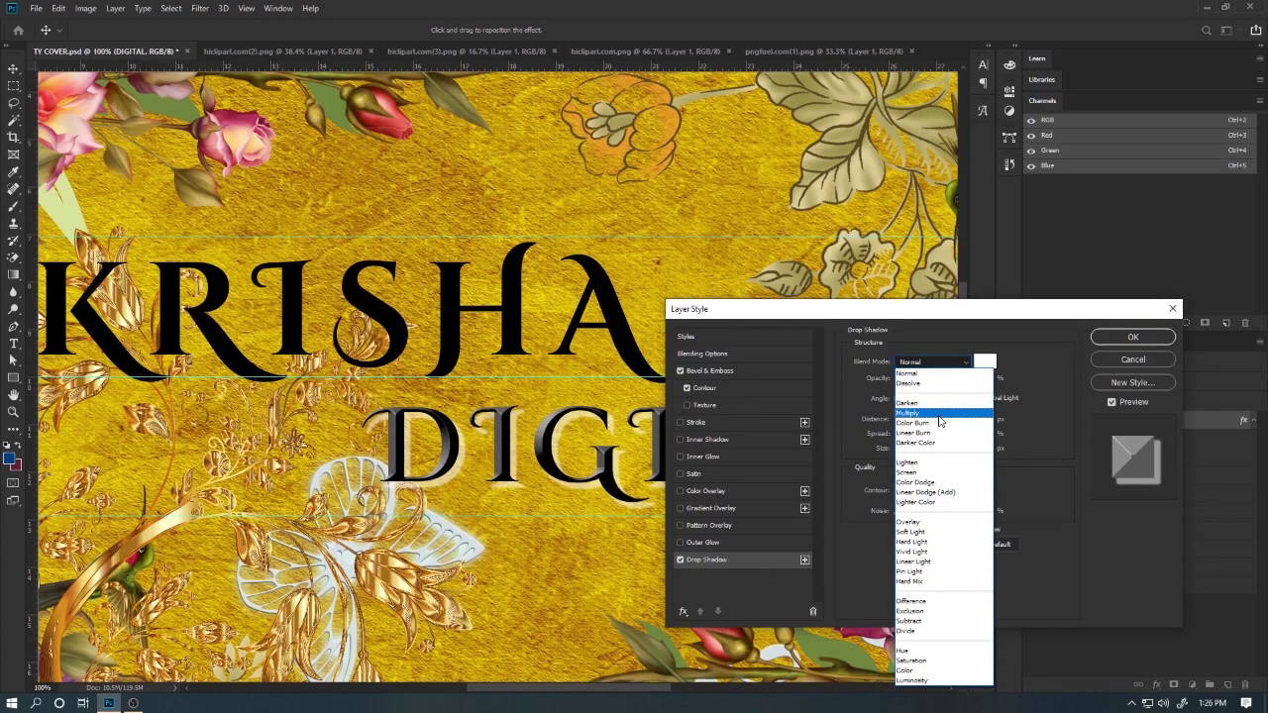
click(938, 415)
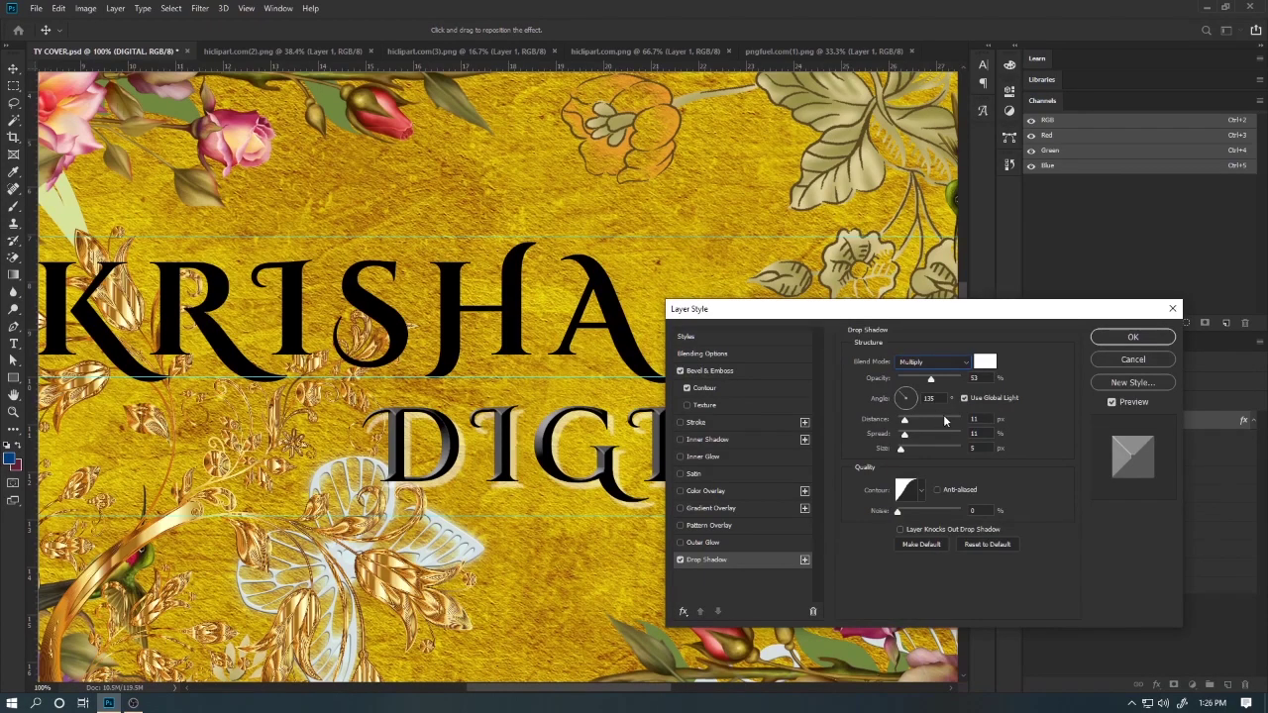
Set DIGITAL's drop shadow color to black and apply the layer style.
click(983, 361)
click(685, 434)
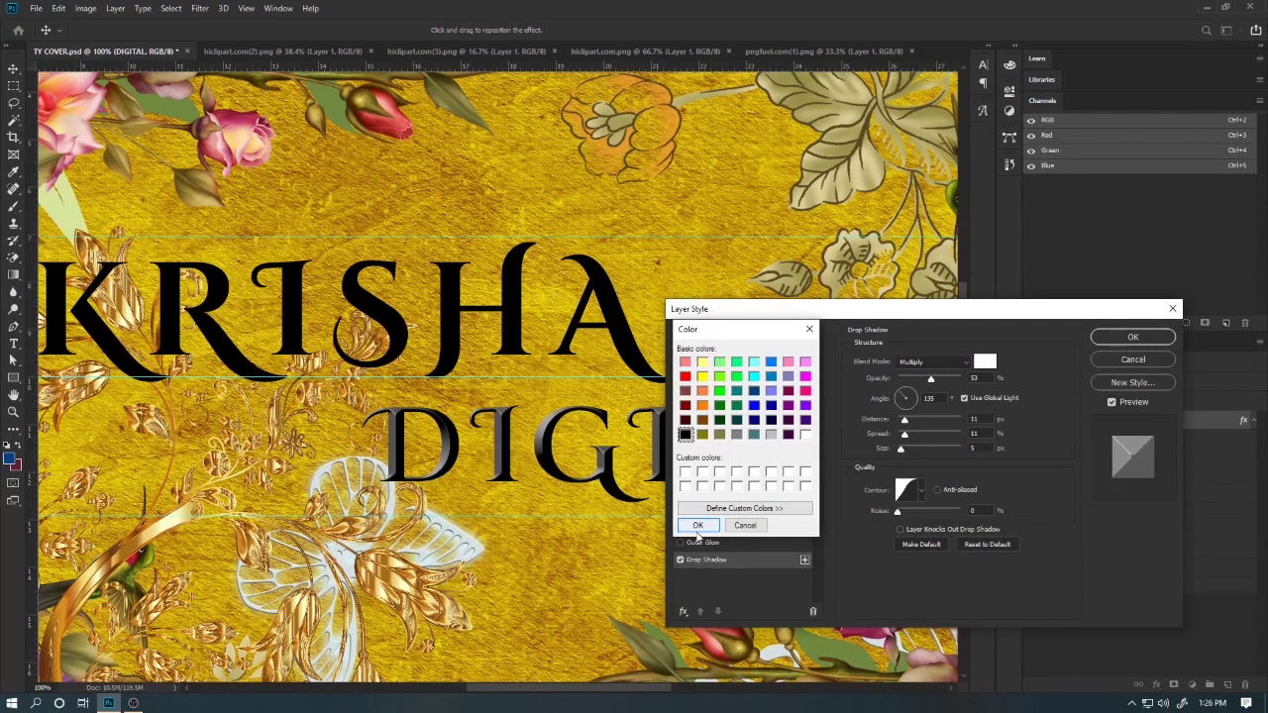
click(697, 525)
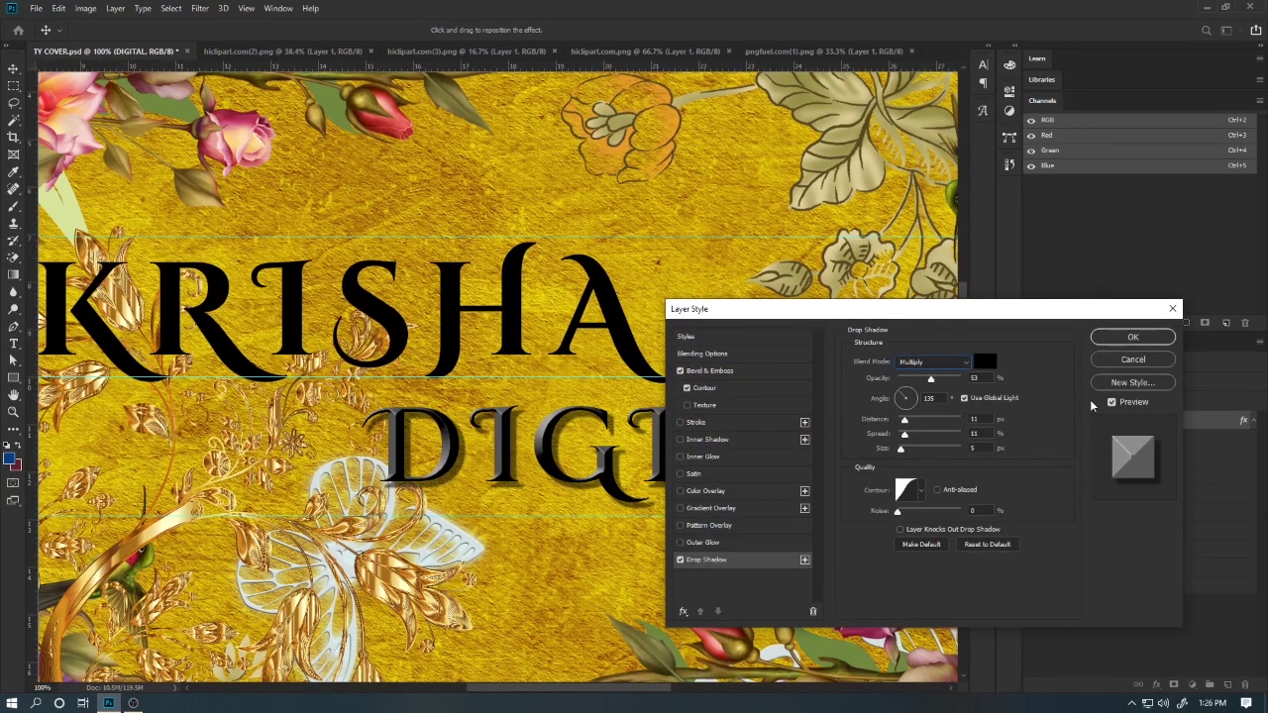
click(1111, 340)
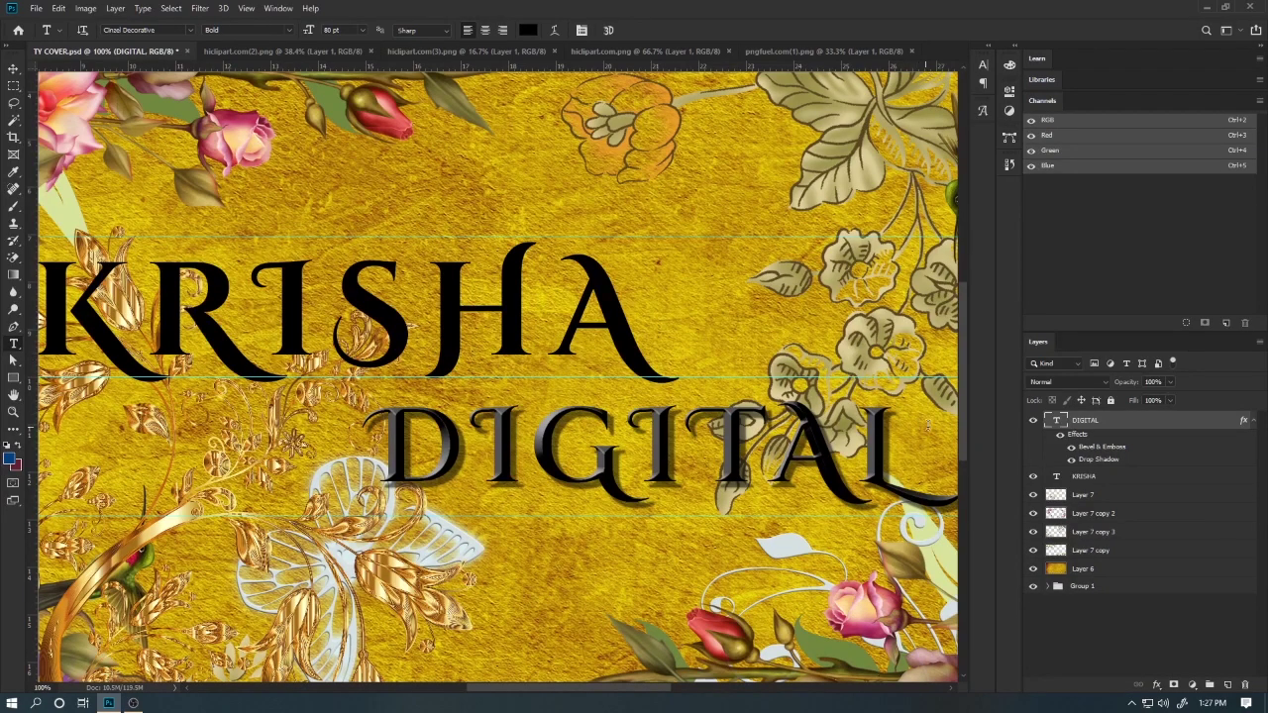
Copy DIGITAL's layer style and paste it onto the KRISHA text layer.
right_click(1090, 441)
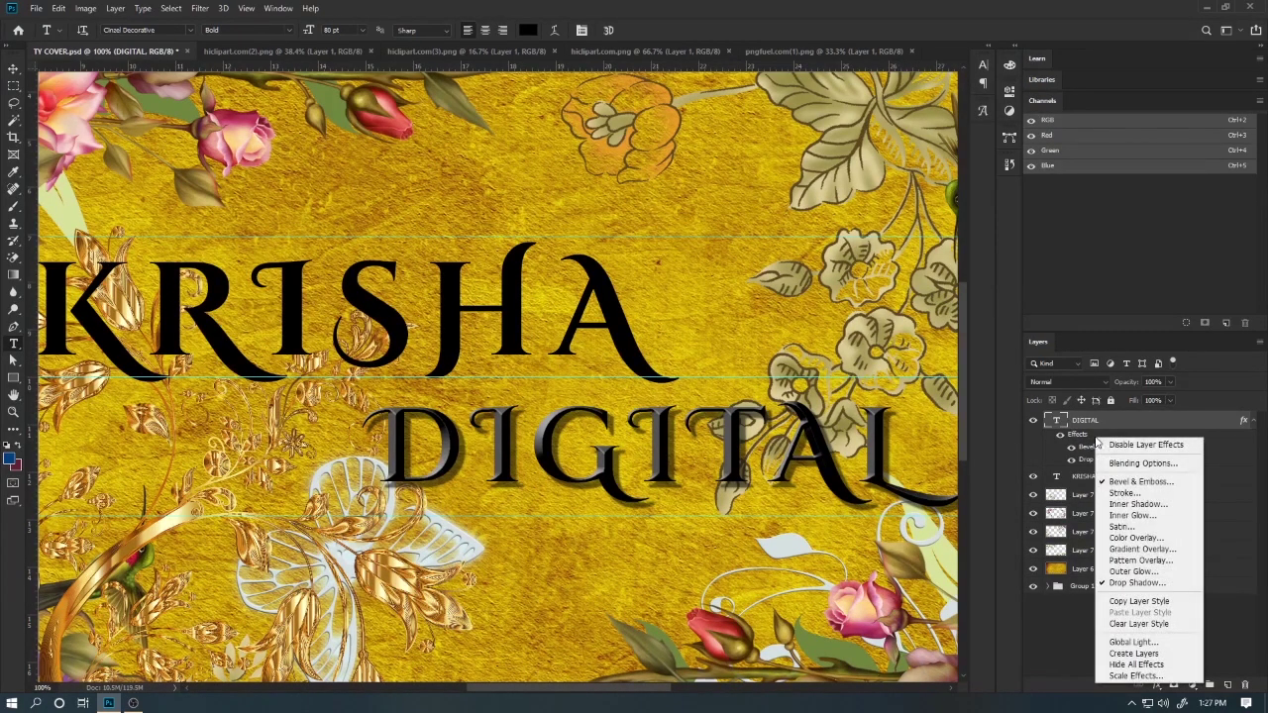
click(1152, 602)
right_click(1086, 482)
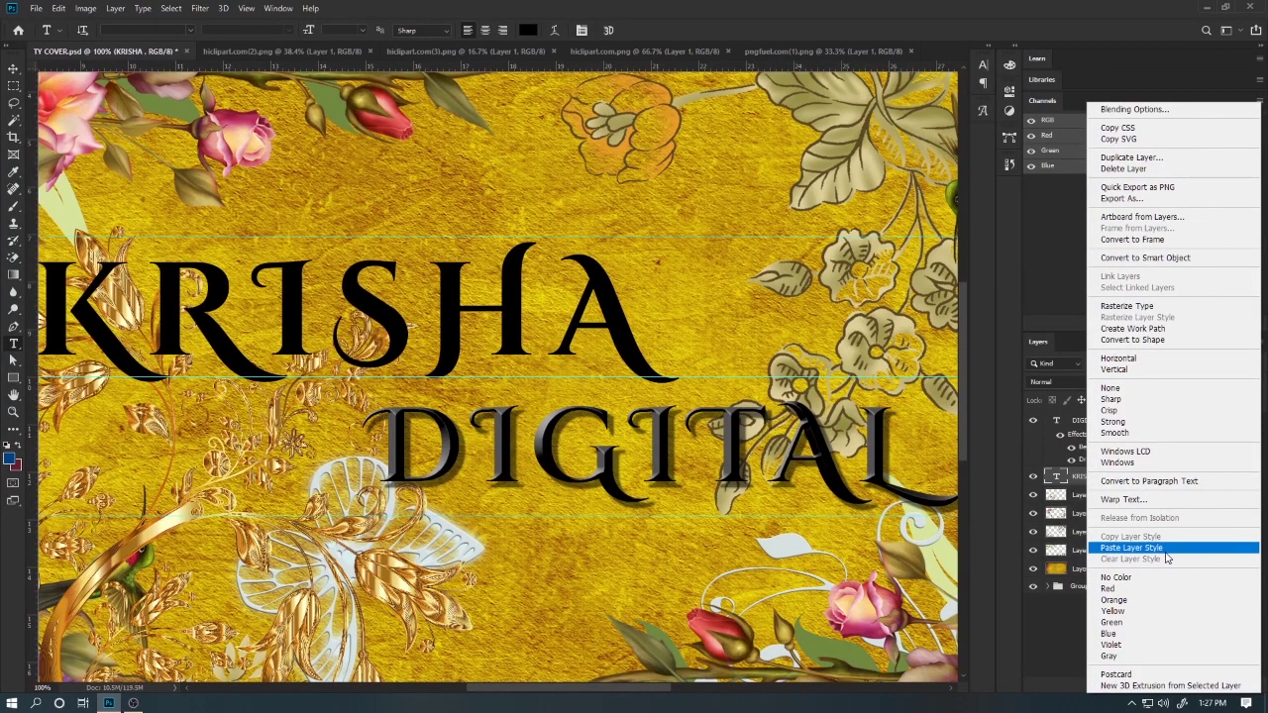
click(1130, 548)
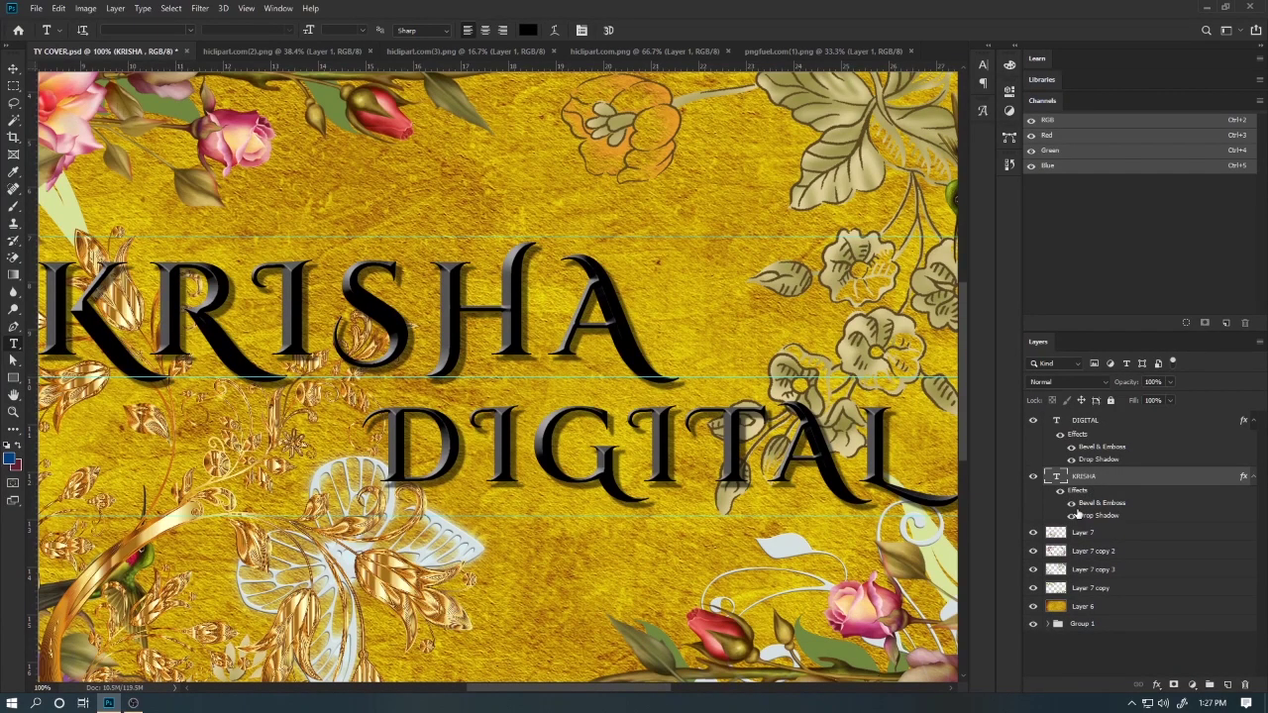
double_click(1088, 495)
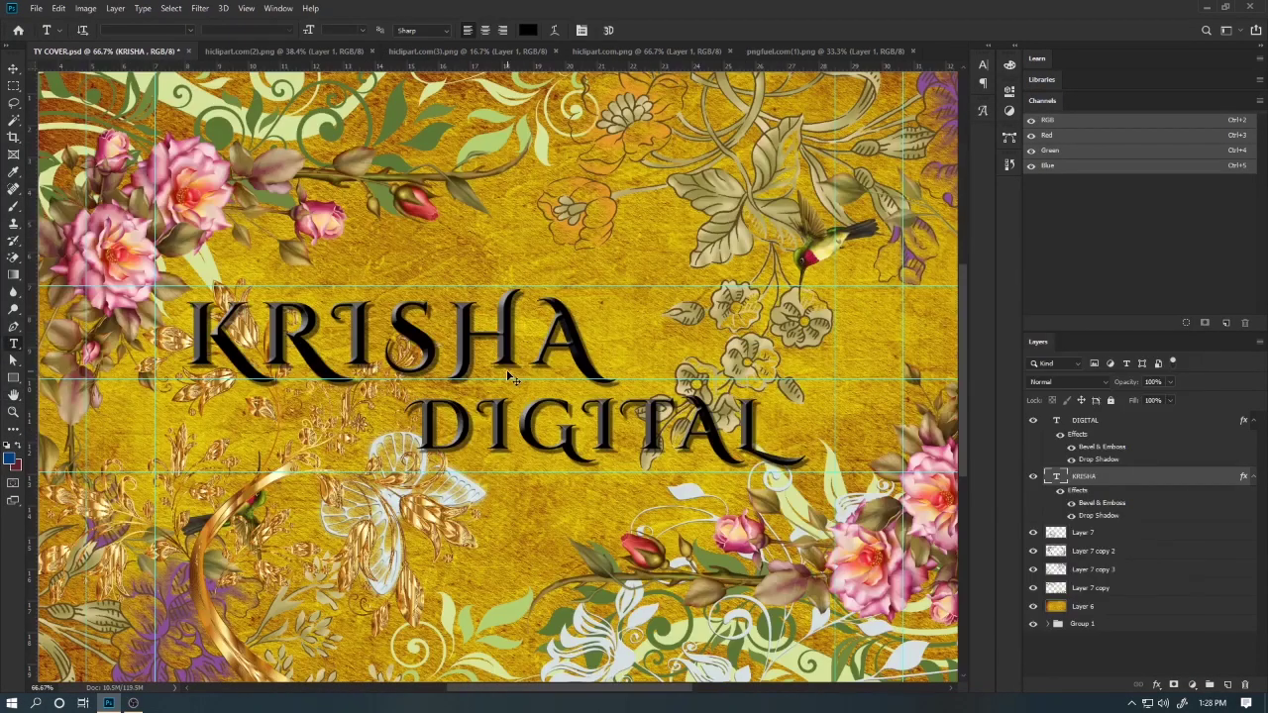
key(ctrl+minus)
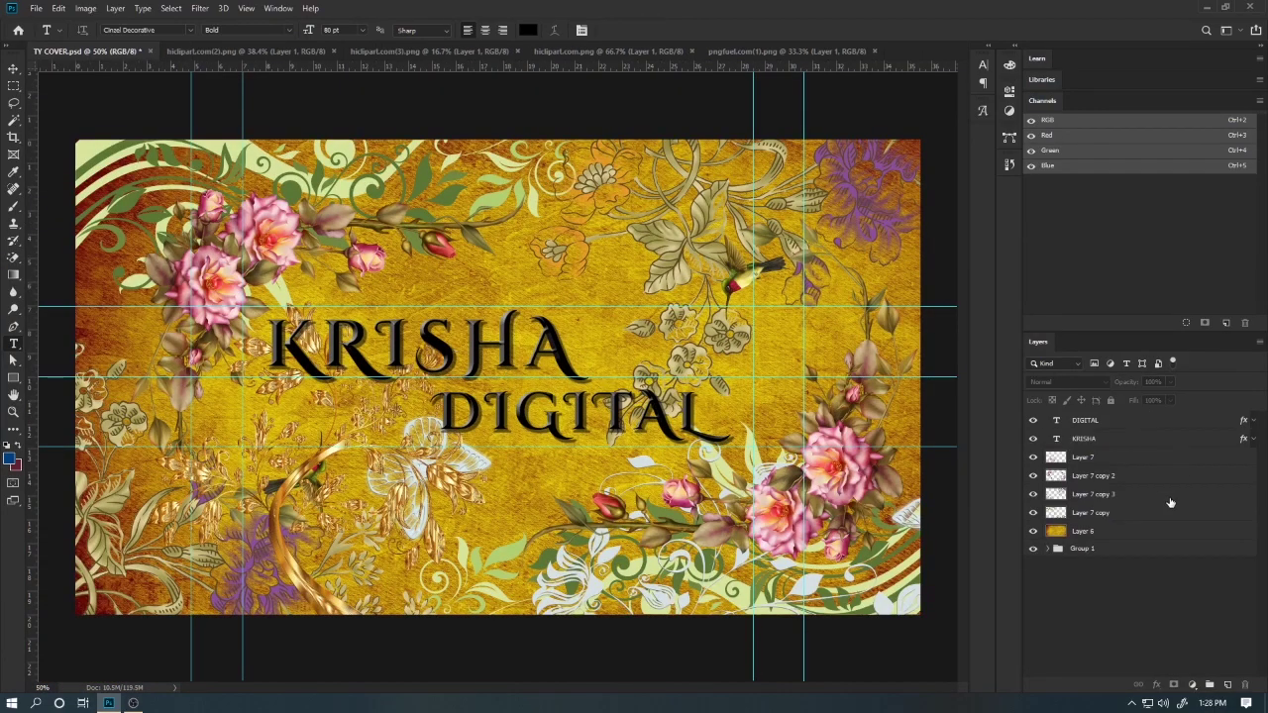
Select Layer 7 copy and switch its visibility off and on to examine which ornament it holds.
click(1066, 531)
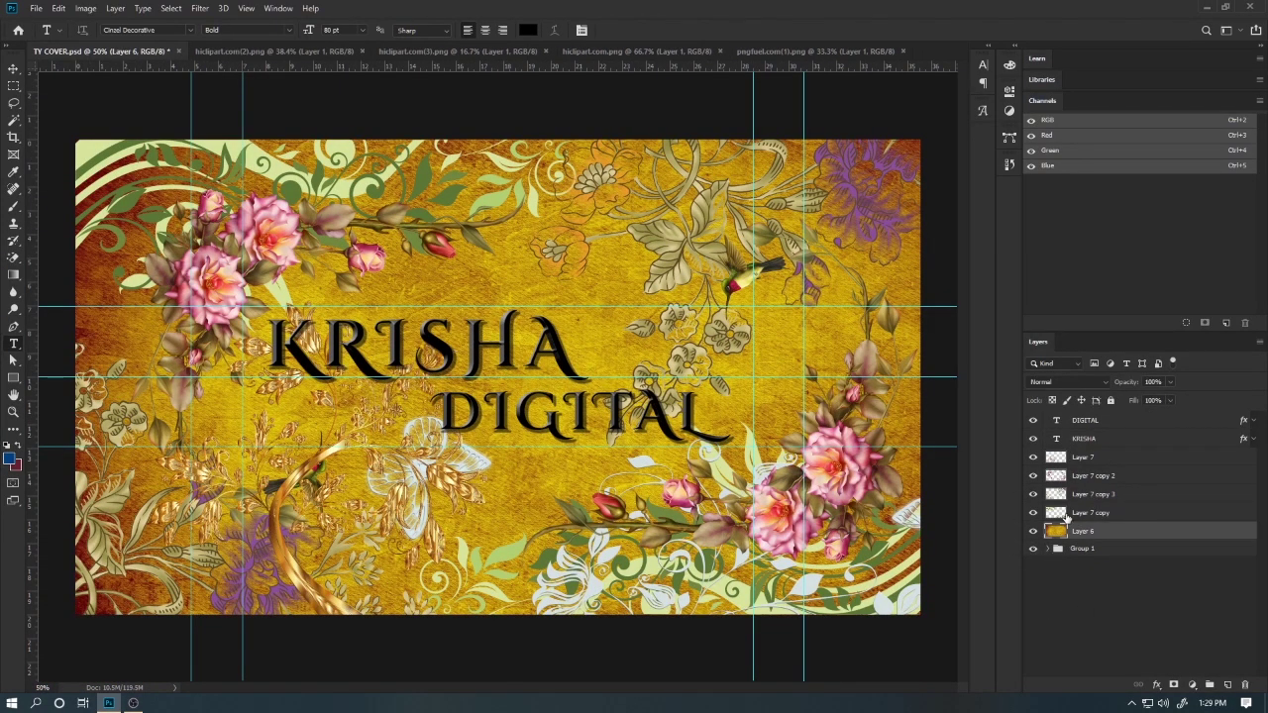
click(1064, 515)
click(1064, 530)
click(1059, 515)
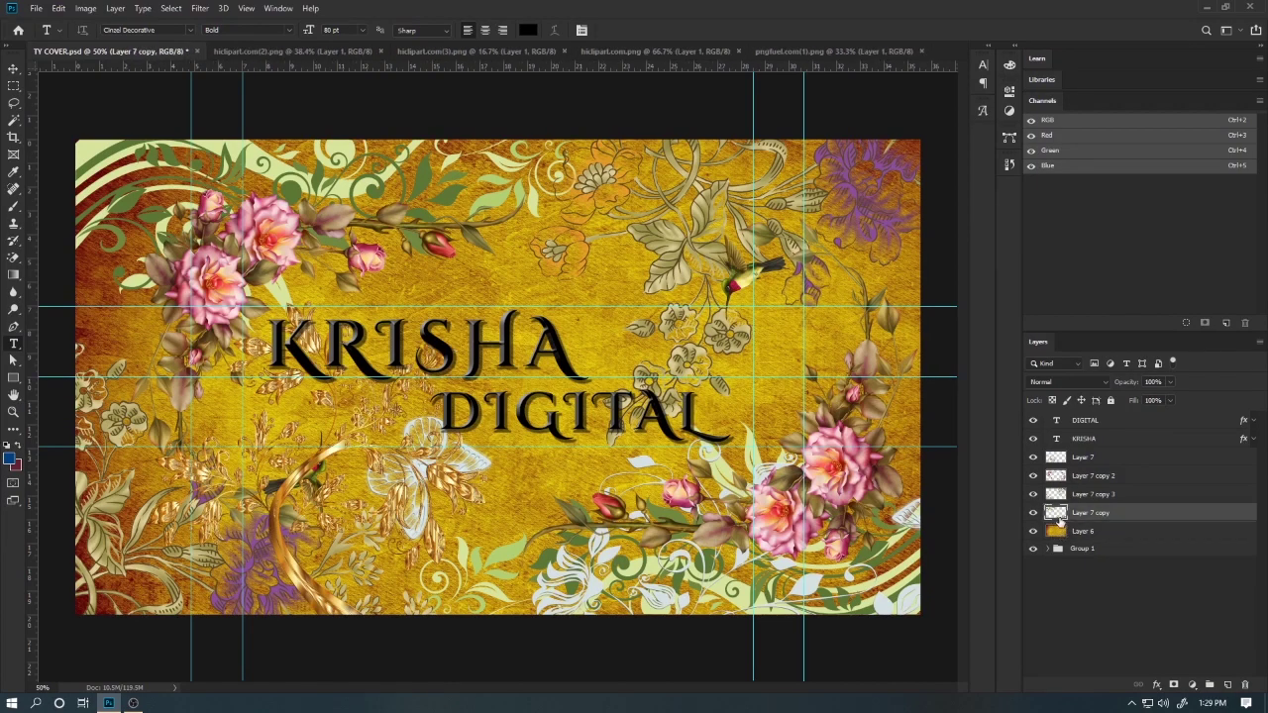
click(1033, 514)
click(1033, 514)
click(1033, 514)
click(1033, 514)
click(1032, 514)
click(1033, 514)
Try Dissolve, Darken and Color Burn on Layer 7 copy and set its blend mode to Luminosity.
click(1081, 384)
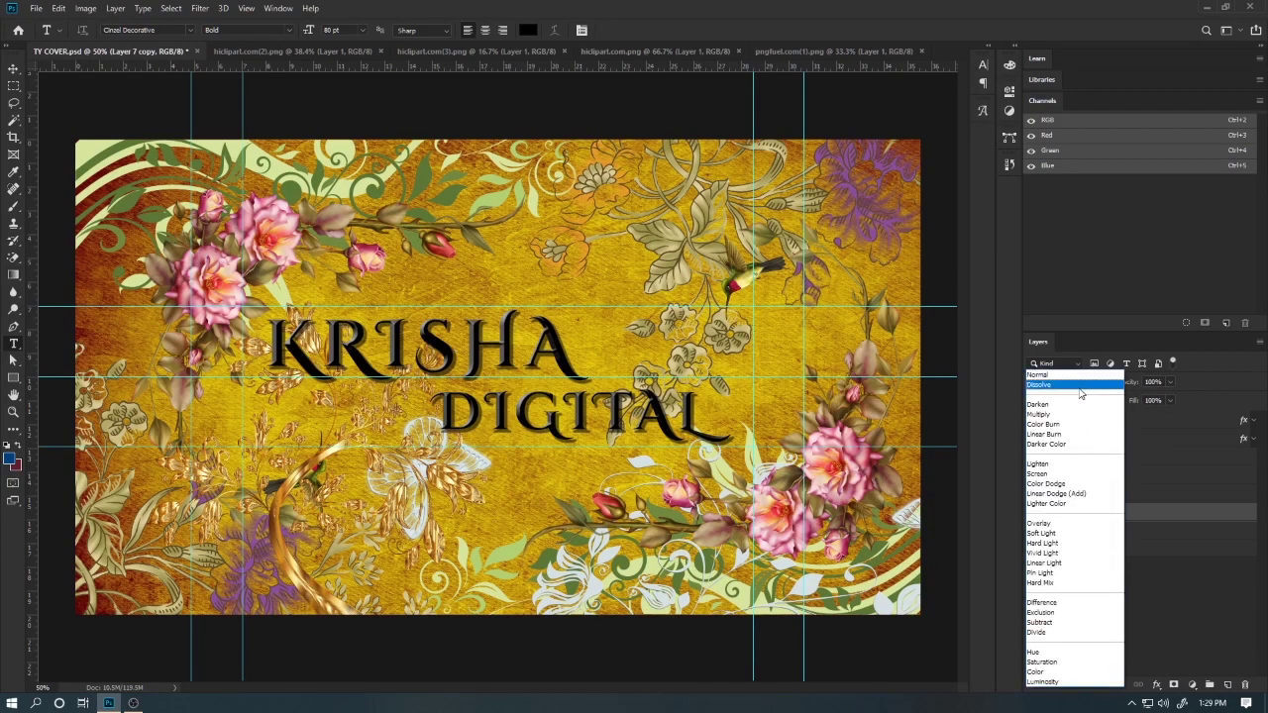
click(1079, 386)
click(1059, 386)
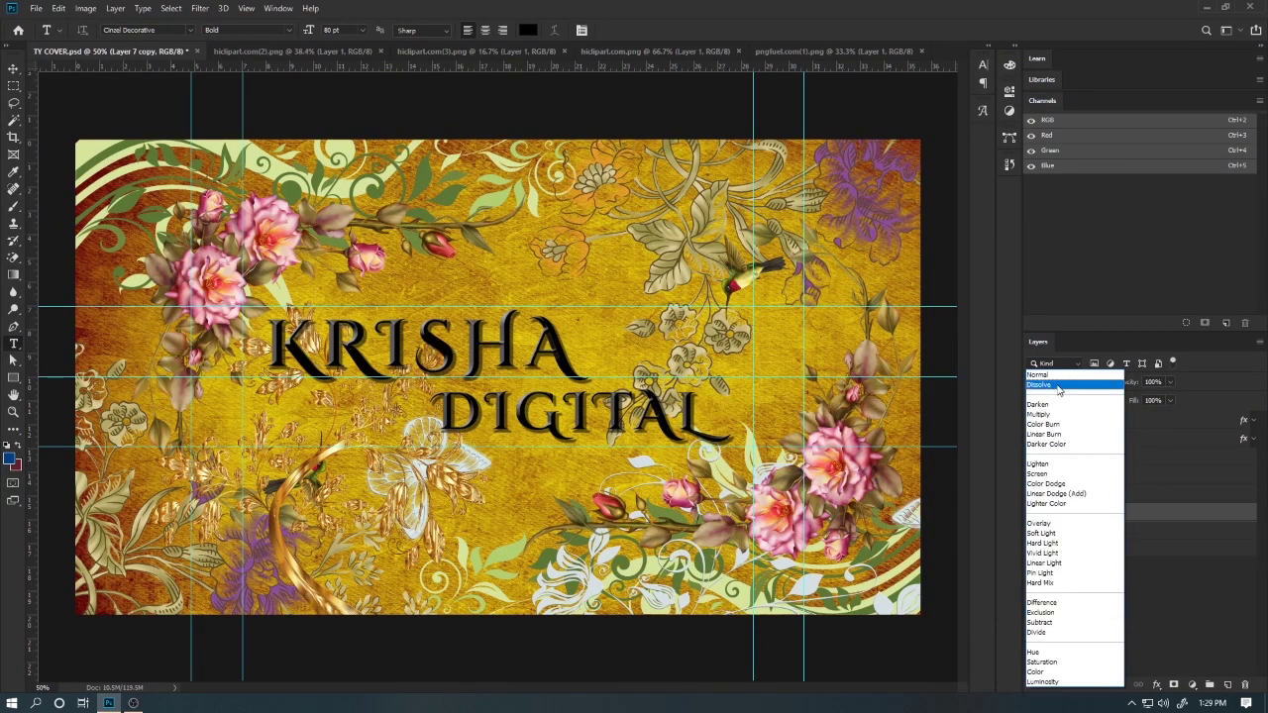
click(1058, 376)
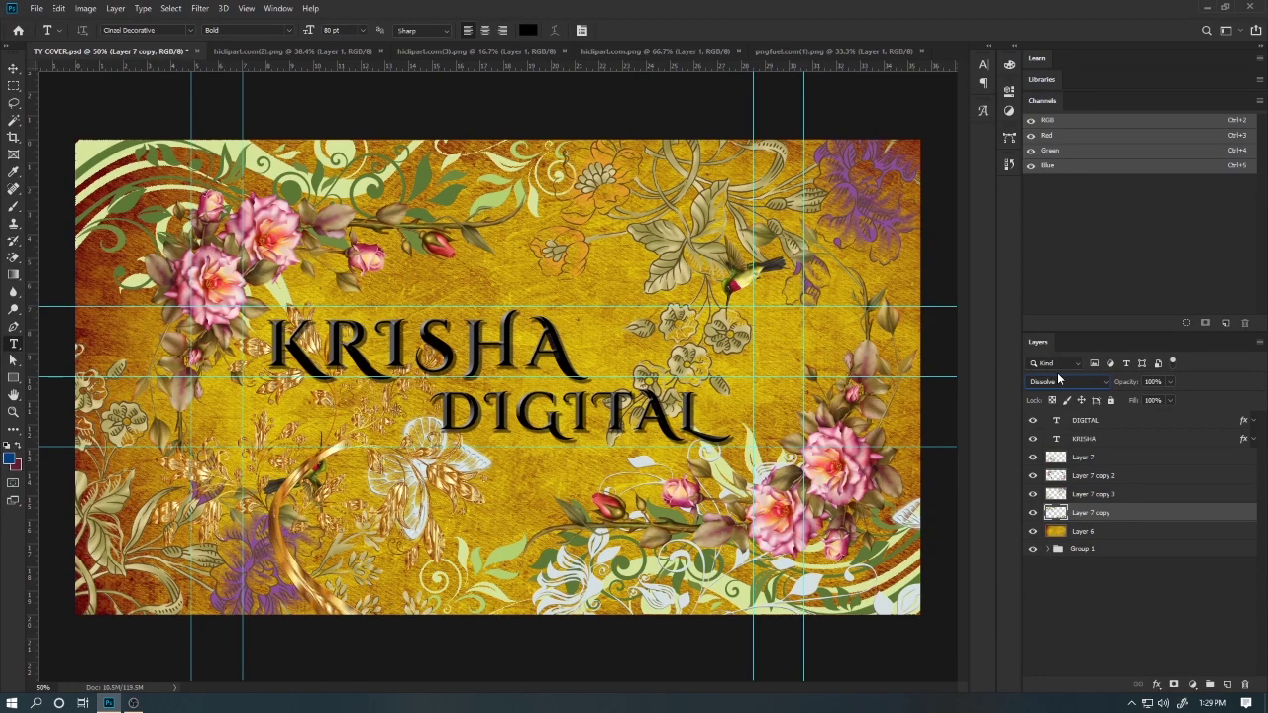
scroll(1058, 379, down, 1)
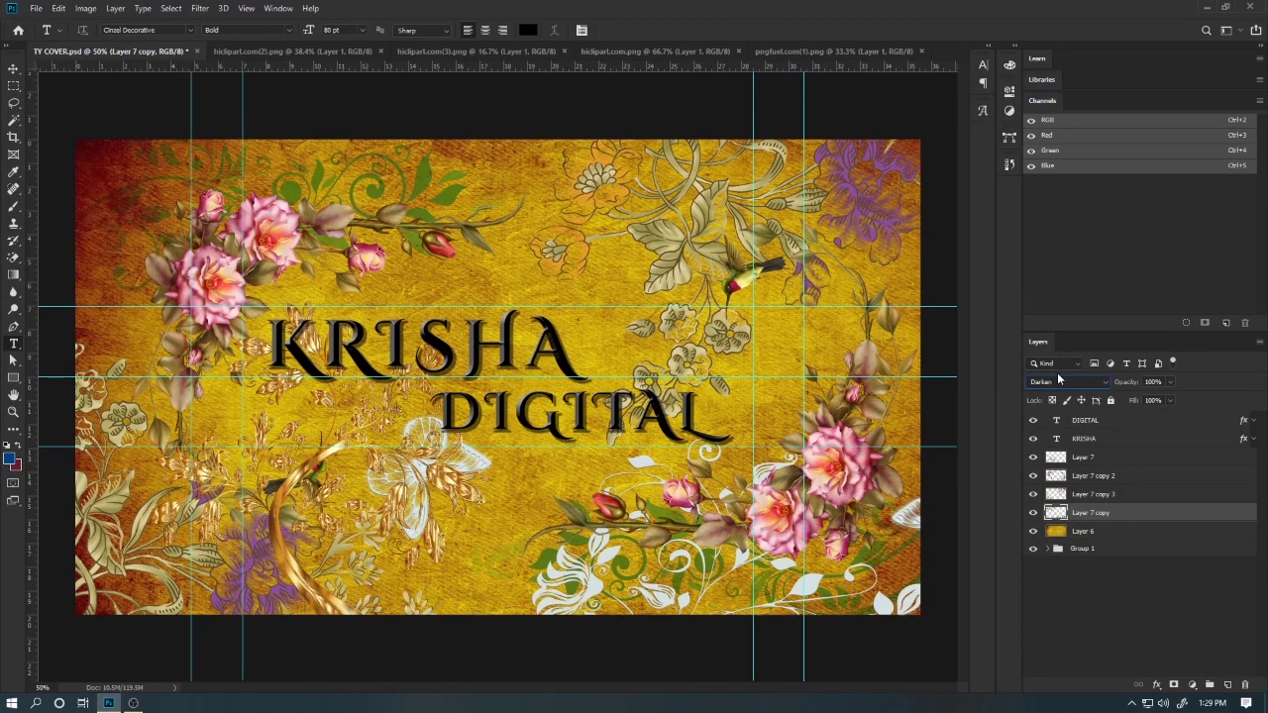
scroll(1057, 378, down, 1)
scroll(1058, 378, down, 1)
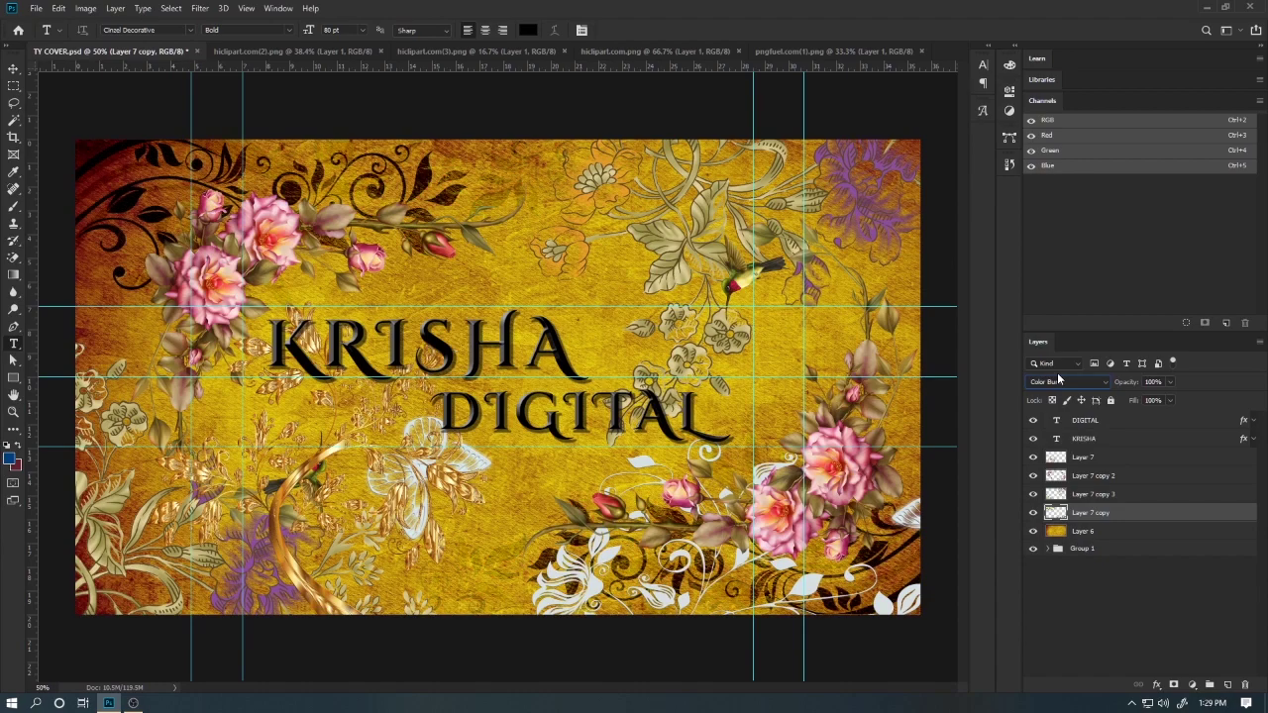
click(1057, 380)
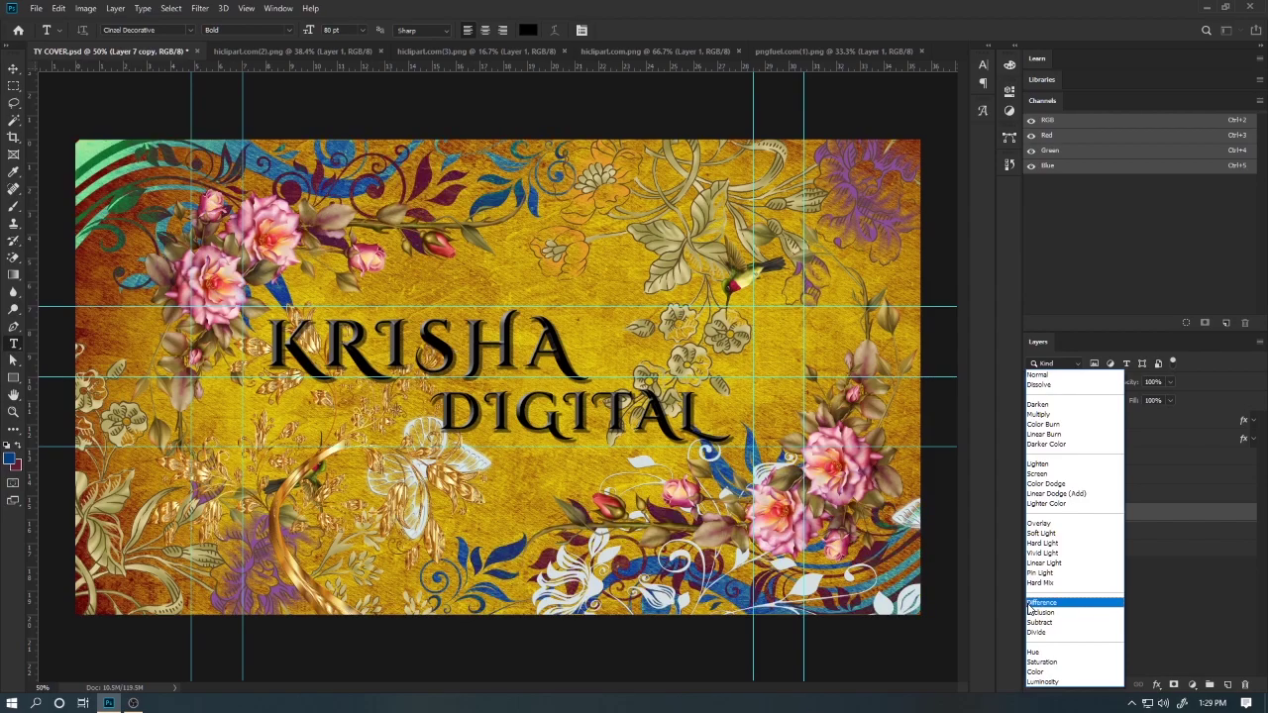
click(1040, 683)
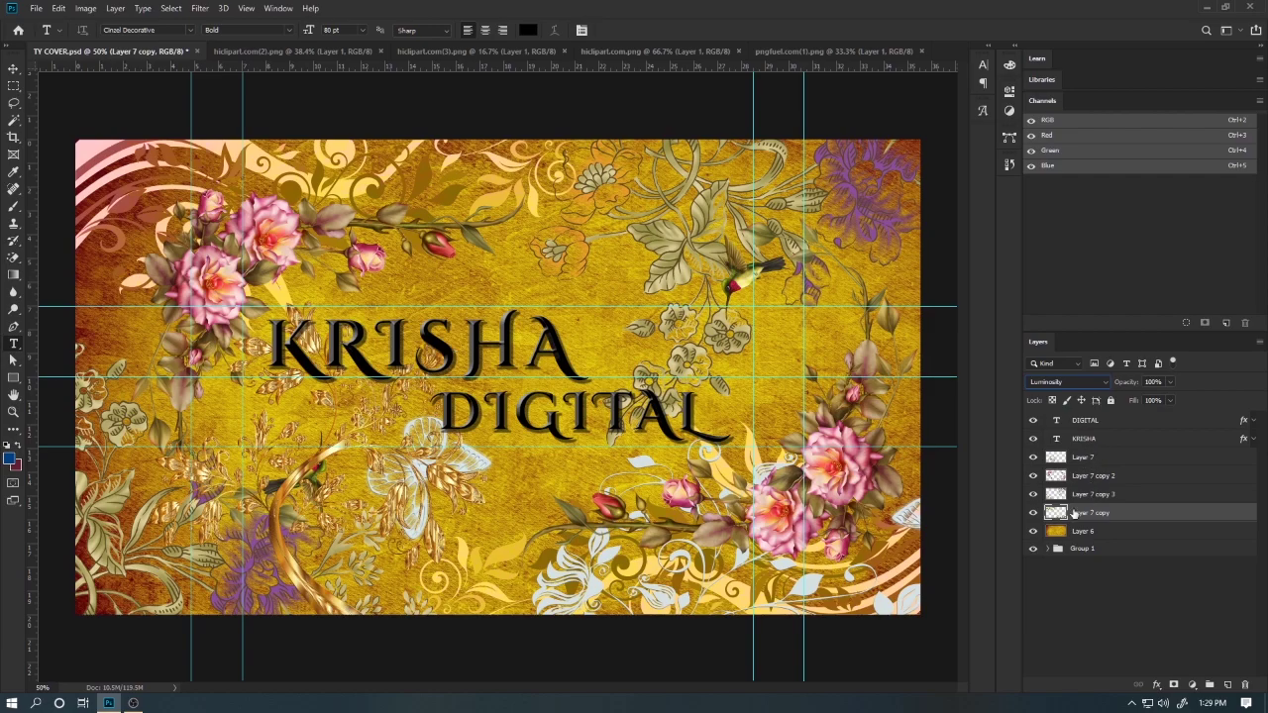
Select Layer 7 copy 3 and switch its visibility off and on to examine which florals it holds.
click(1091, 494)
click(1032, 494)
click(1034, 495)
click(1033, 495)
click(1034, 495)
click(1034, 495)
Go through the blend modes on Layer 7 copy 3 and set it to Luminosity.
click(1097, 384)
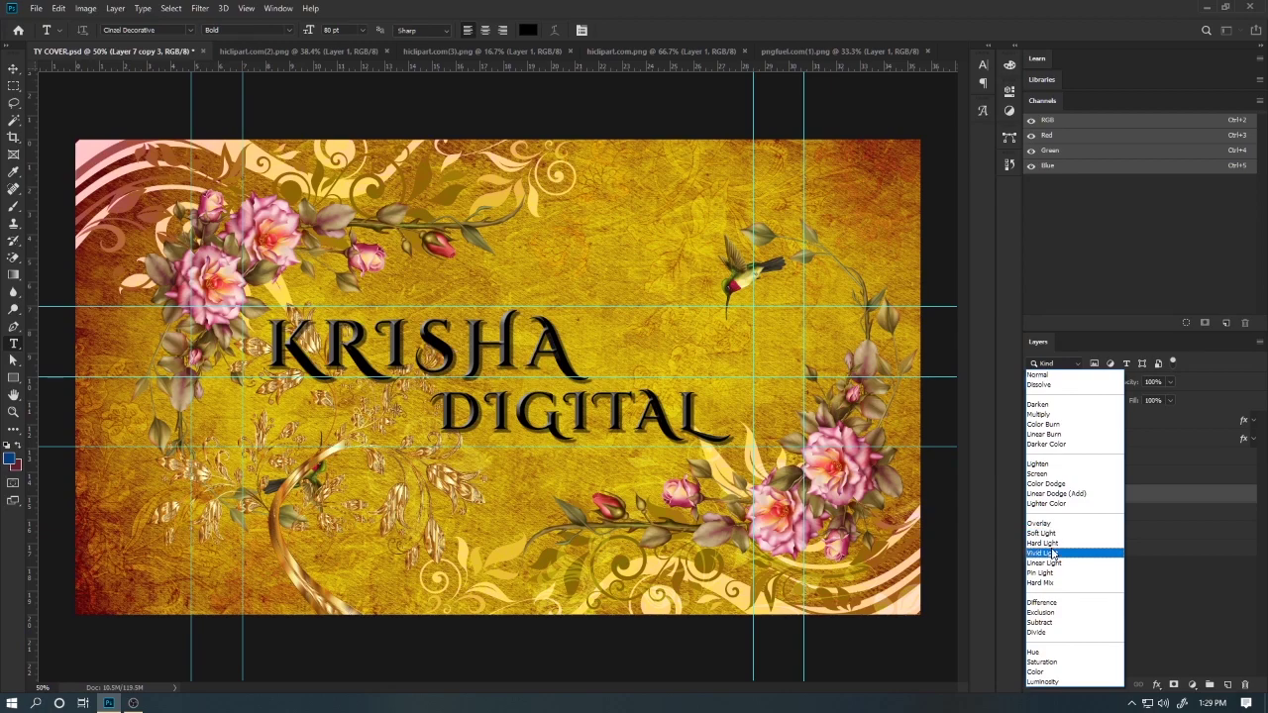
click(1070, 375)
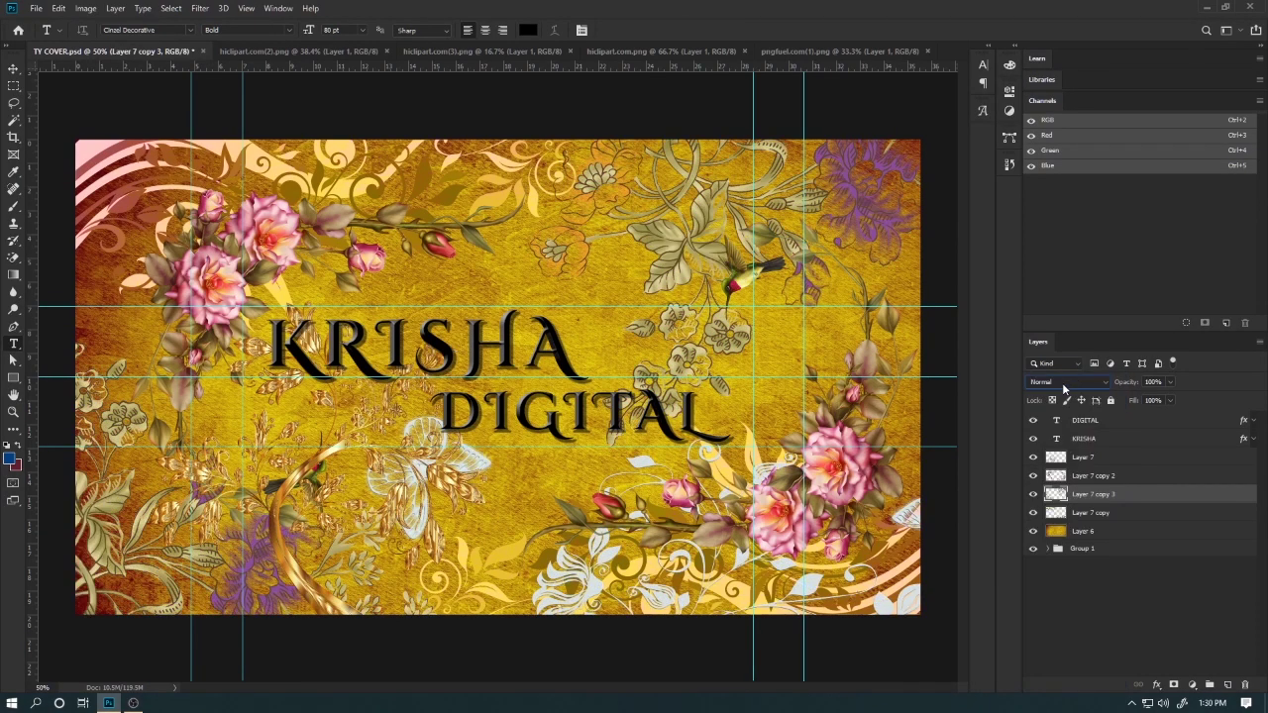
click(1050, 381)
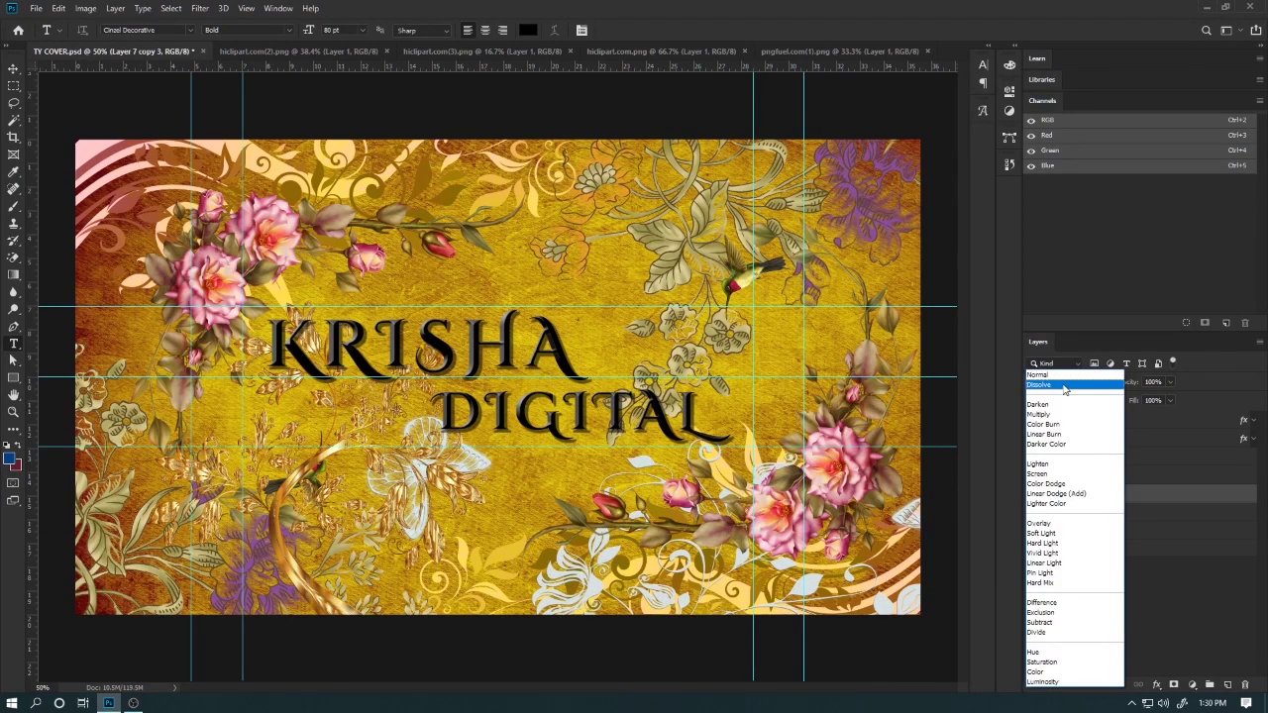
key(Down)
key(Down)
key(Down)
key(Down)
key(Down)
key(Down)
key(Down)
key(Down)
key(Down)
key(Down)
key(Down)
key(Down)
key(Down)
key(Down)
key(Down)
key(Down)
key(Down)
key(Down)
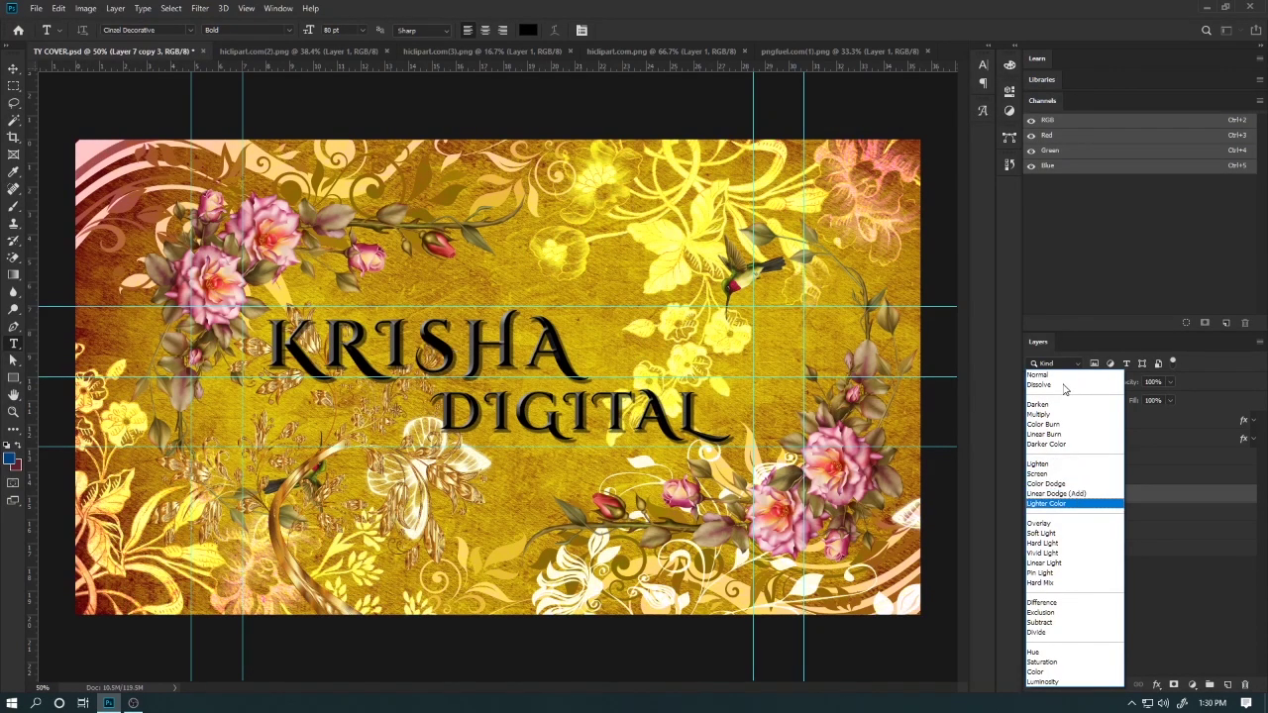
key(Down)
key(Down)
key(Down)
key(Down)
key(Down)
key(Down)
key(Down)
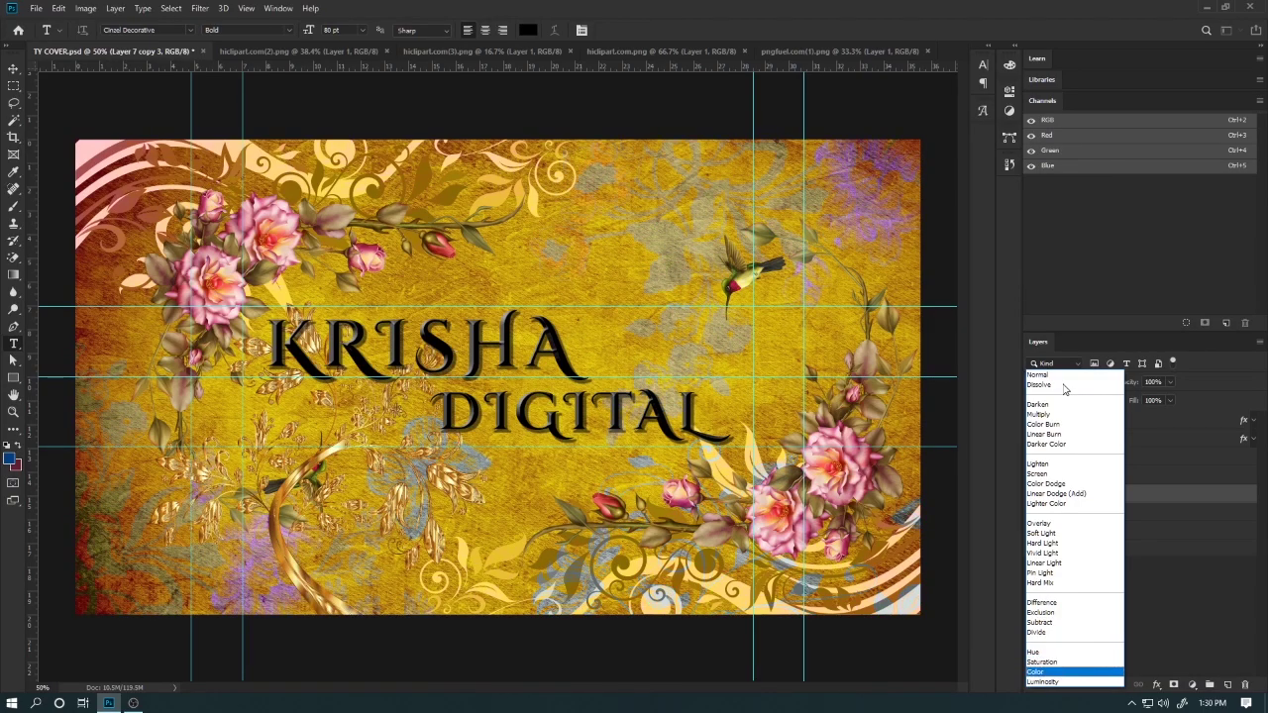
key(Down)
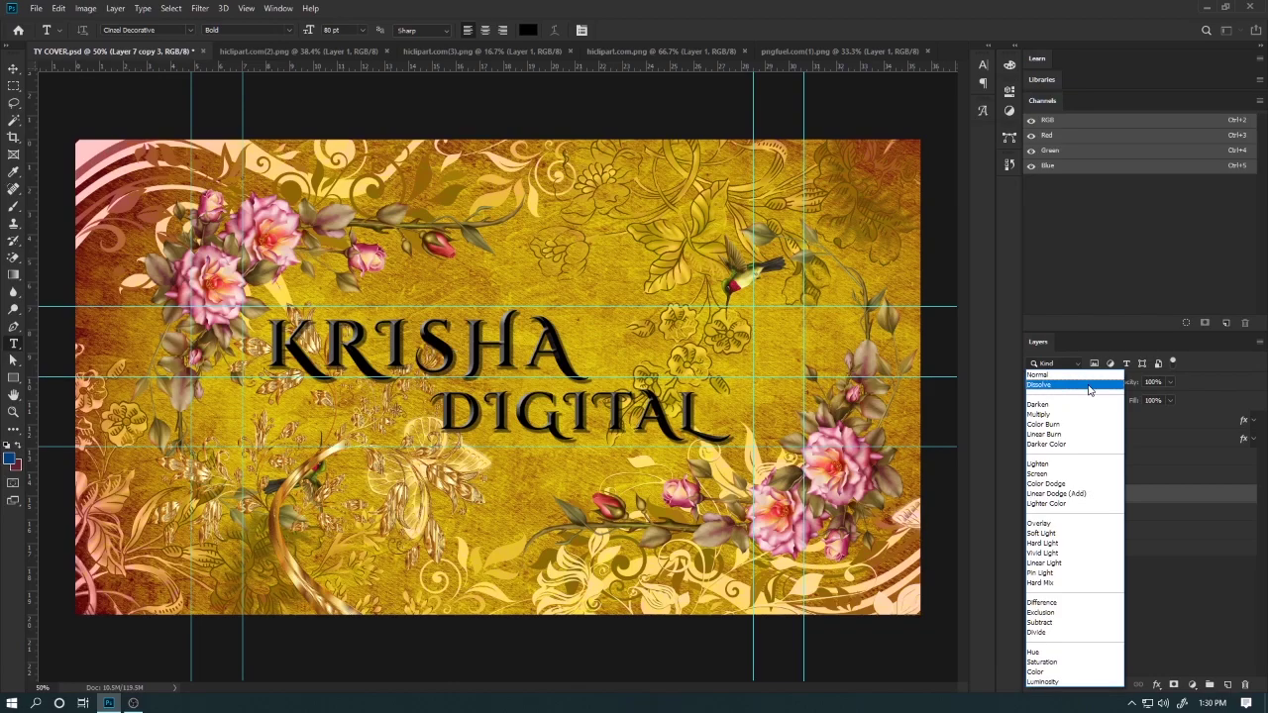
key(Return)
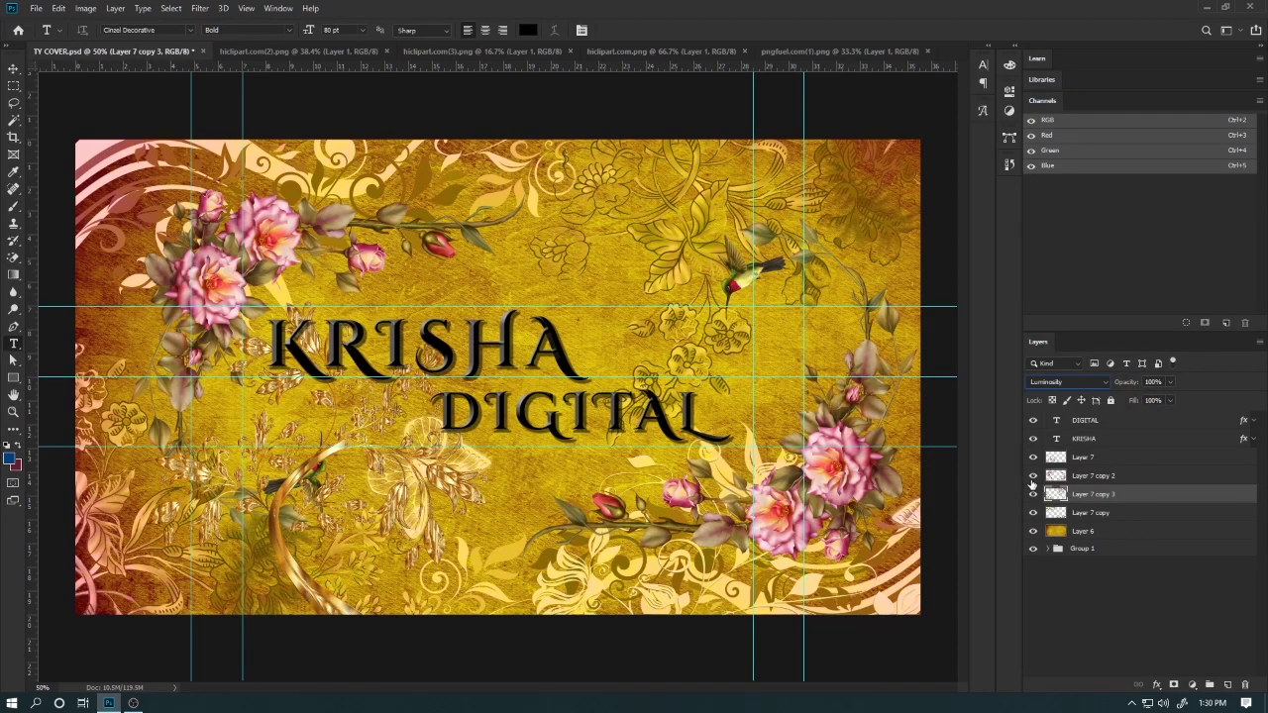
Identify the rose layer, Layer 7 copy 2, and try its blend modes one after another through to Luminosity.
click(1033, 477)
click(1033, 477)
click(1045, 478)
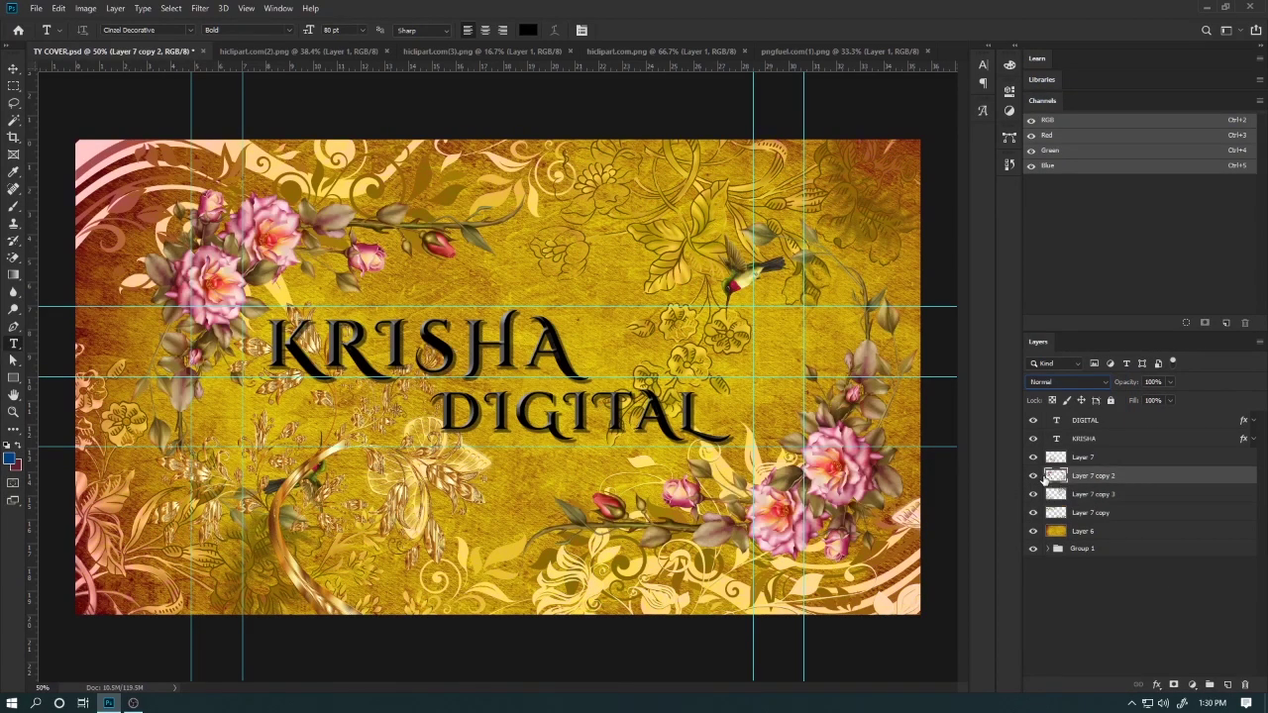
click(1062, 381)
click(1061, 379)
key(Down)
key(Down)
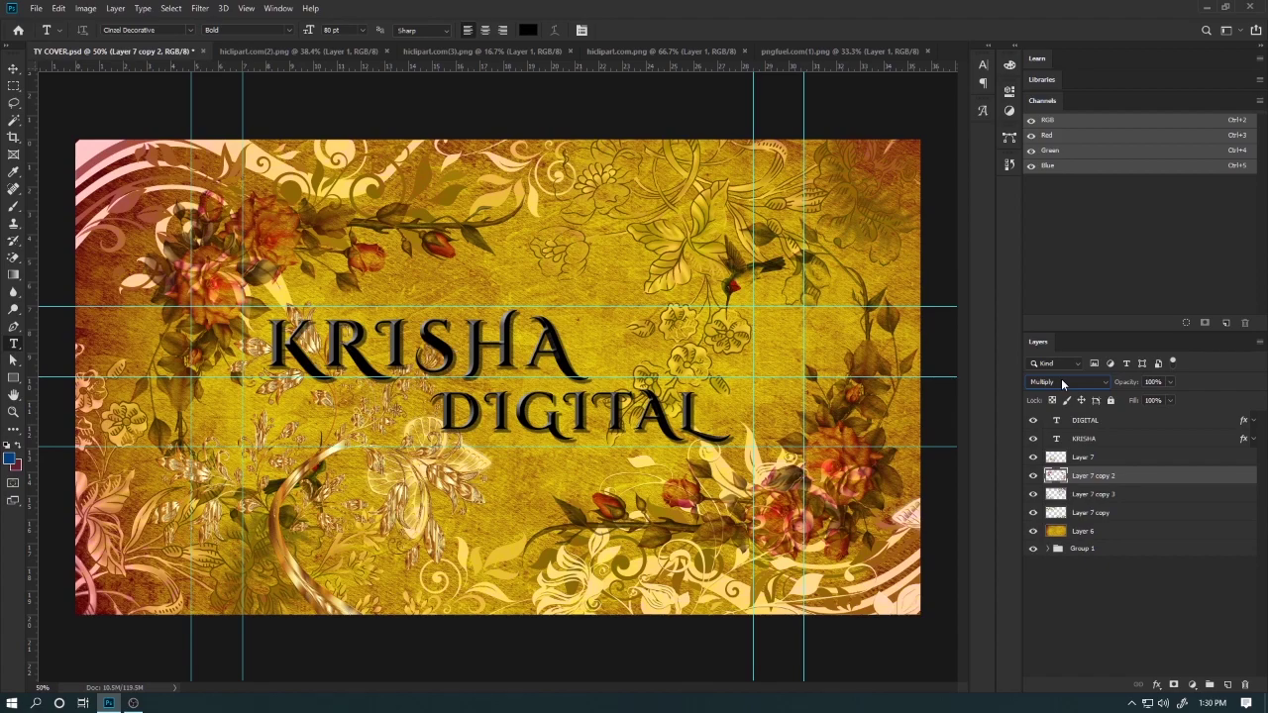
key(Down)
key(Down)
key(Down)
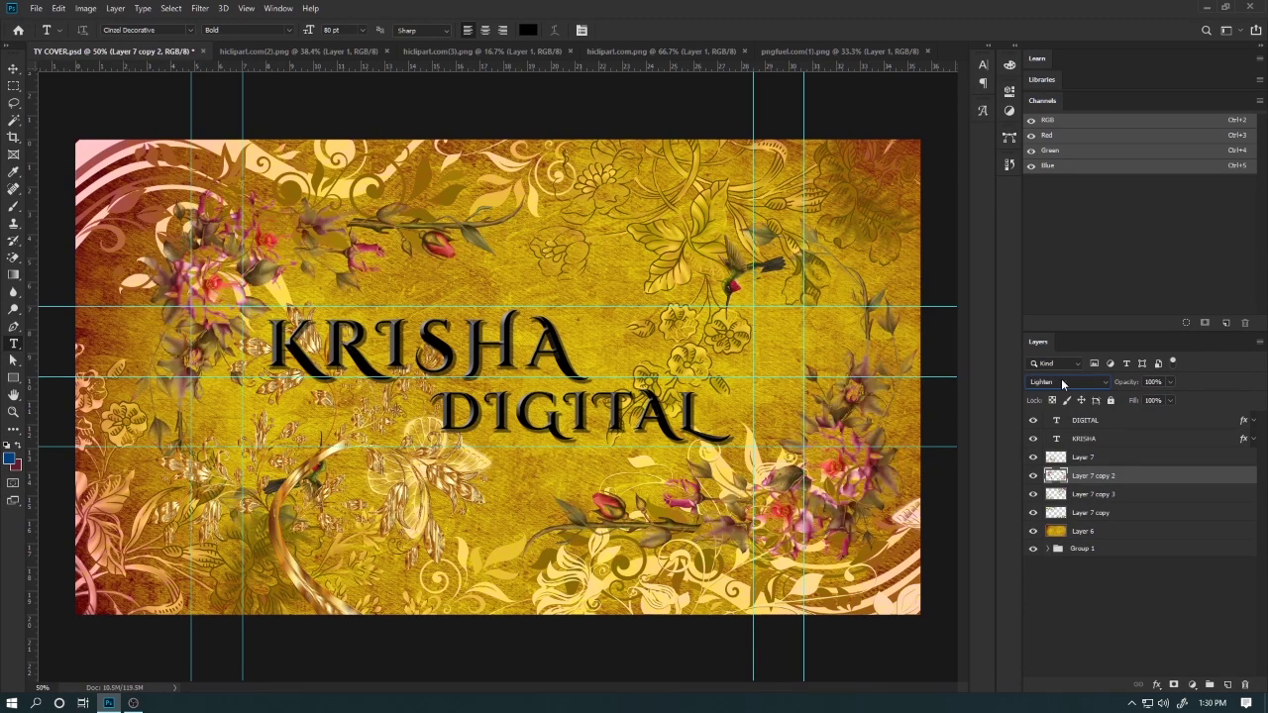
key(Down)
key(Down)
key(Down)
key(Down)
key(Down)
key(Down)
key(Down)
key(Down)
key(Down)
key(Down)
key(Down)
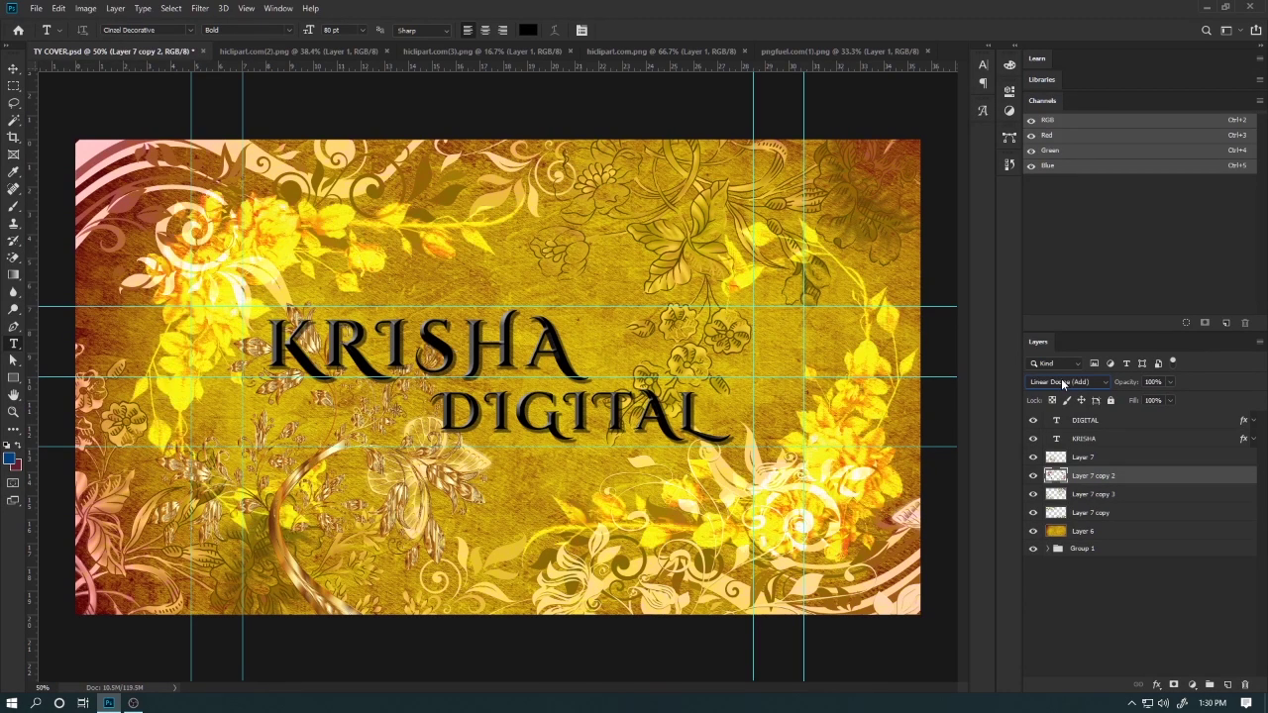
key(Down)
key(Down)
key(Down)
key(Down)
key(Down)
key(Down)
key(Down)
key(Down)
key(Down)
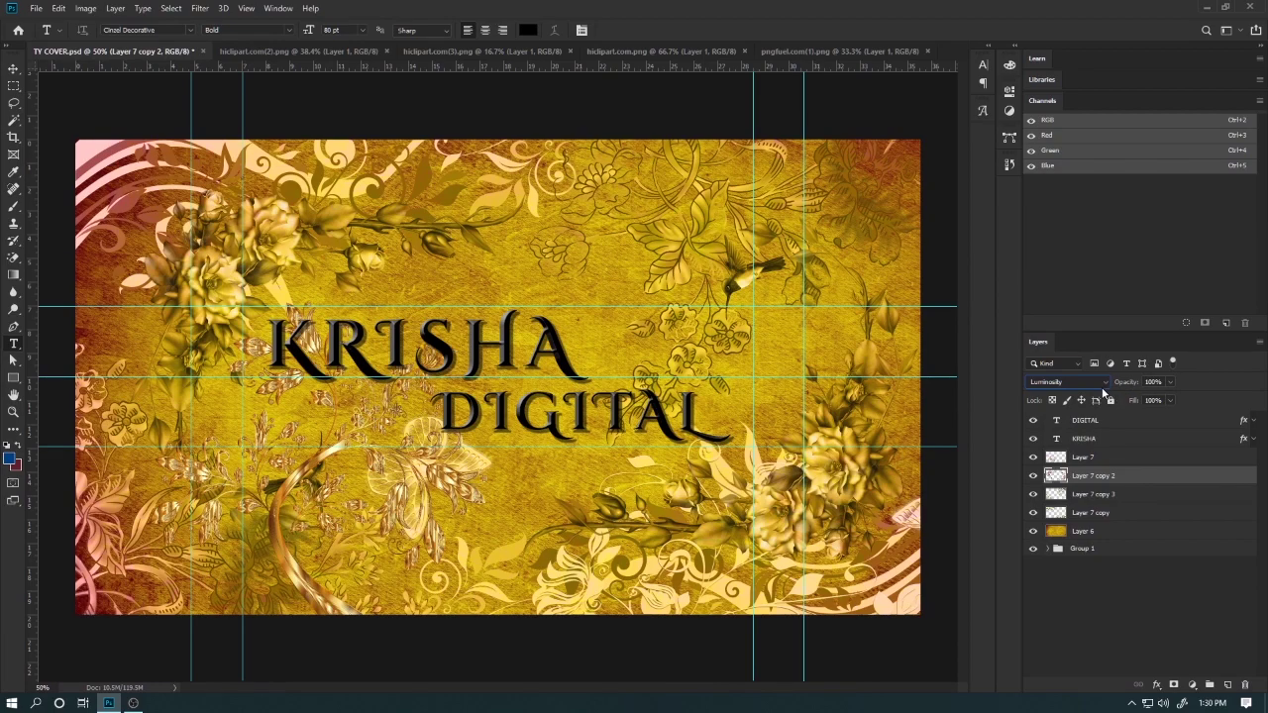
Try Multiply and Dissolve on Layer 7 copy 2 and return its blend mode to Normal.
click(1101, 387)
click(1061, 414)
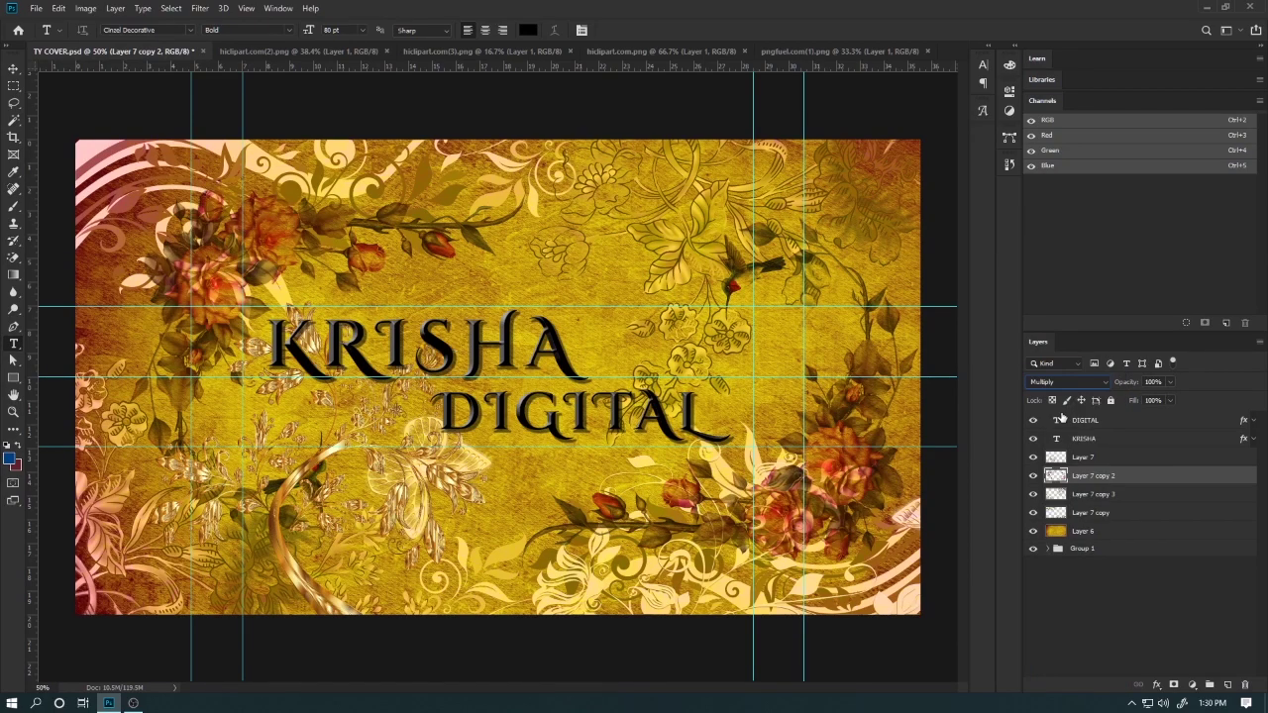
click(1082, 383)
click(1048, 375)
click(1056, 383)
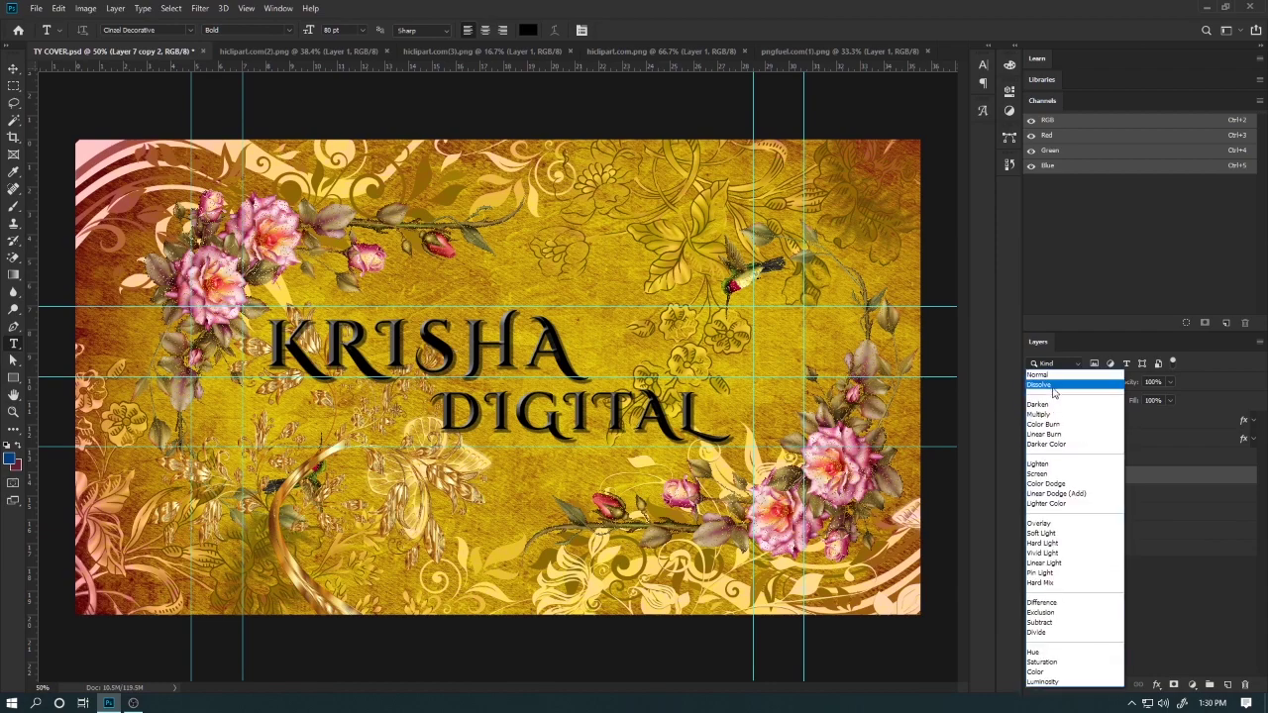
click(1050, 377)
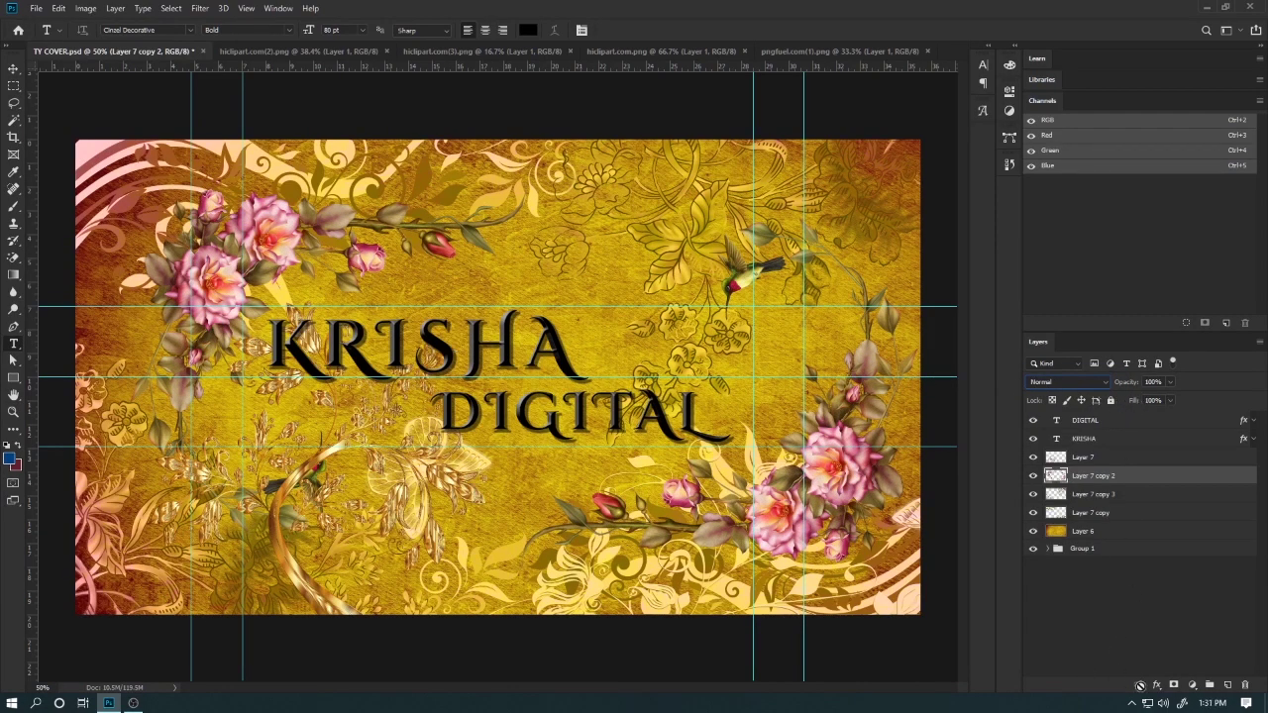
Load Layer 7 copy 2's outline as a selection and add a red Solid Color fill layer masked to it.
ctrl+click(1057, 478)
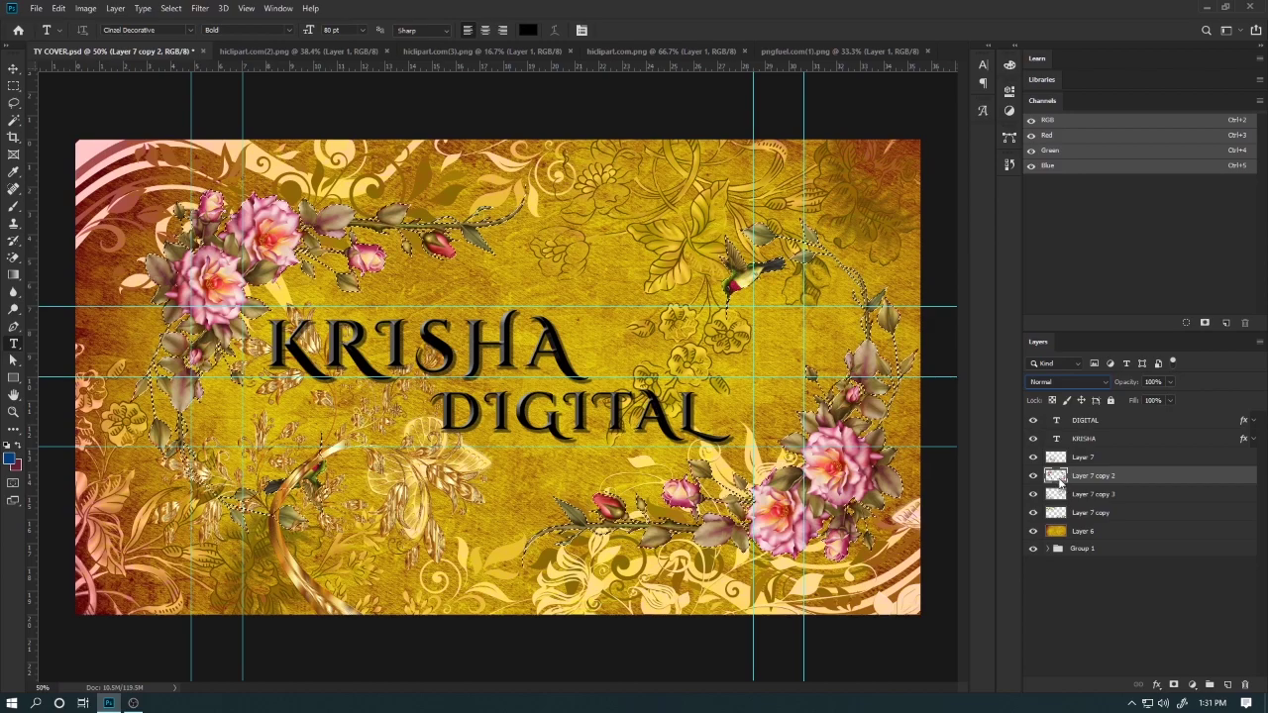
click(1192, 684)
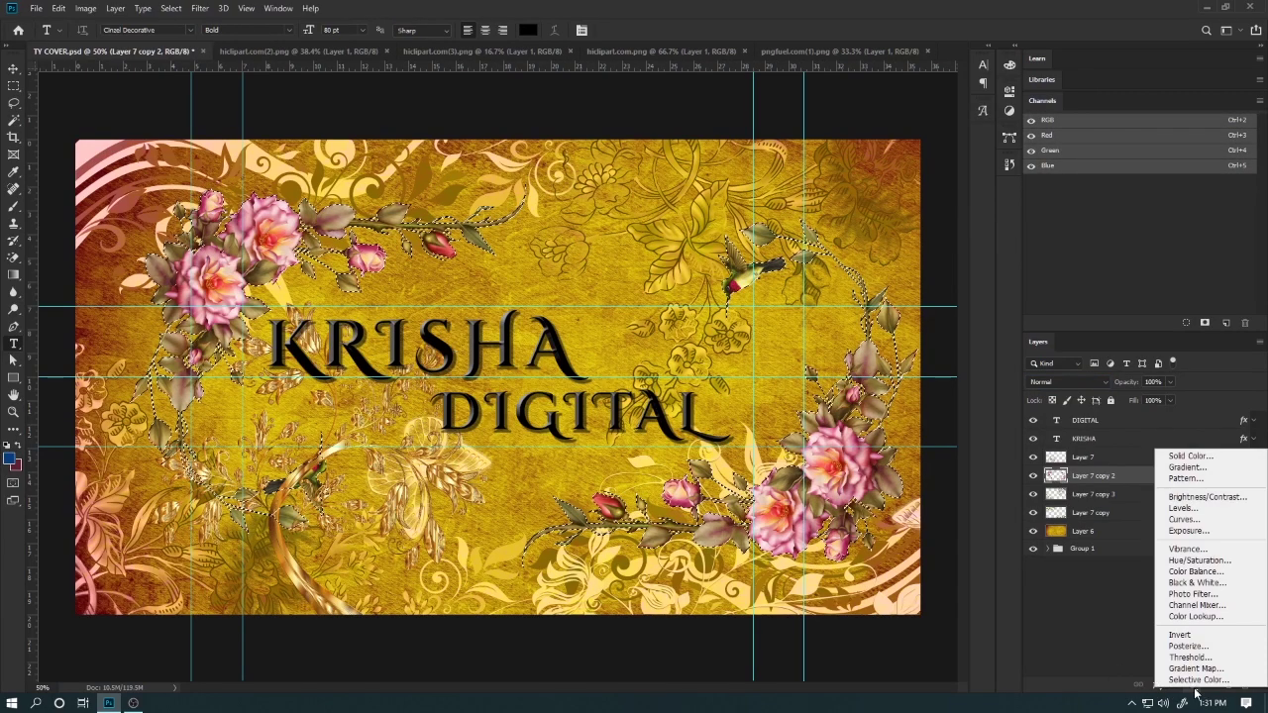
click(1191, 457)
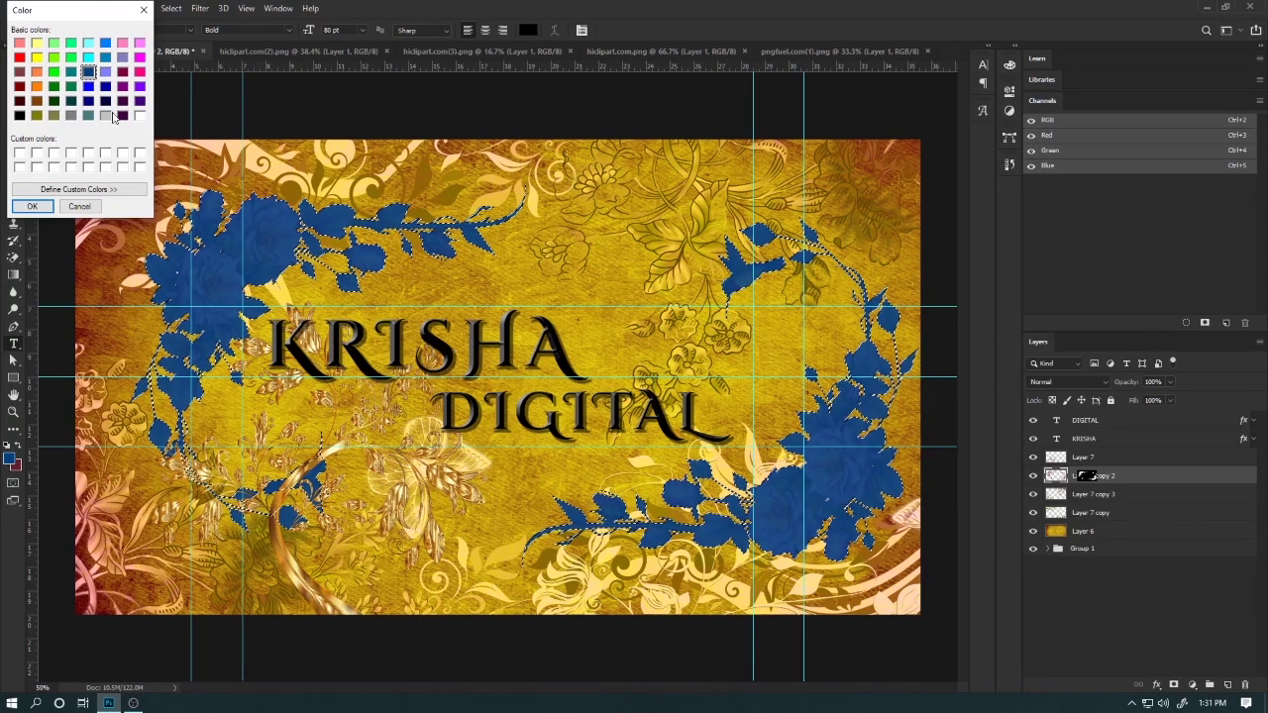
click(36, 73)
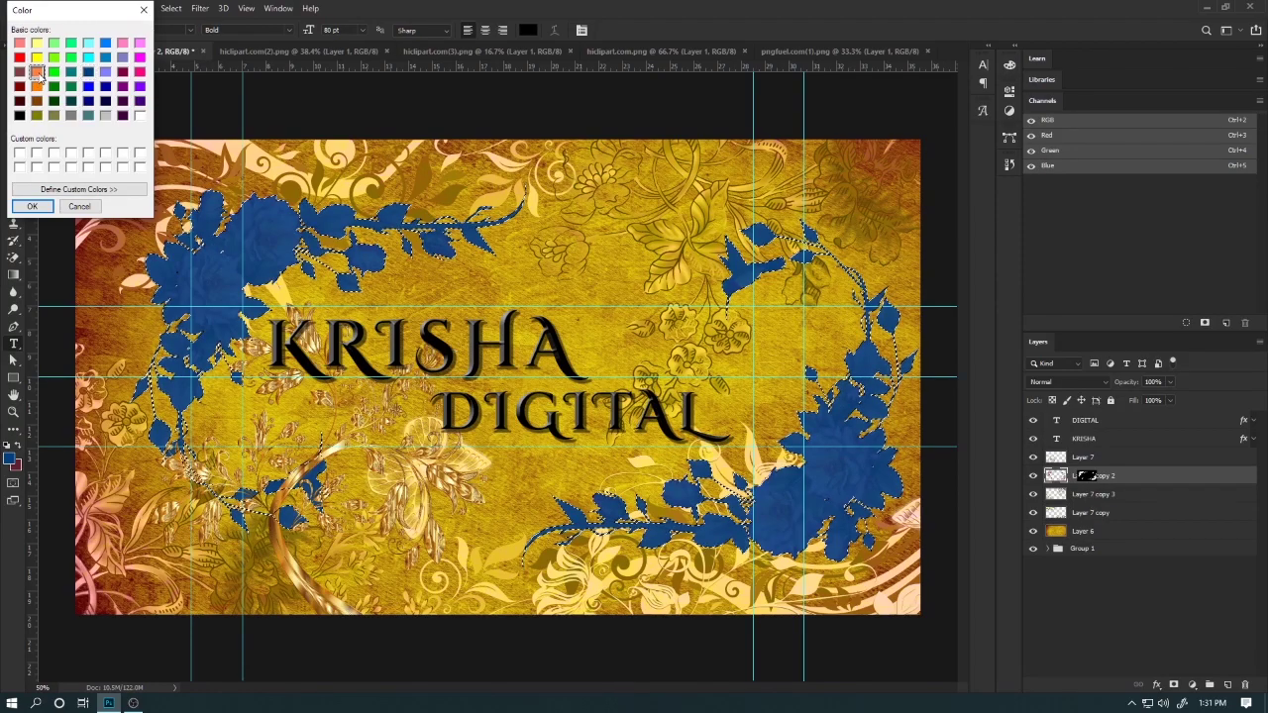
click(21, 59)
click(31, 206)
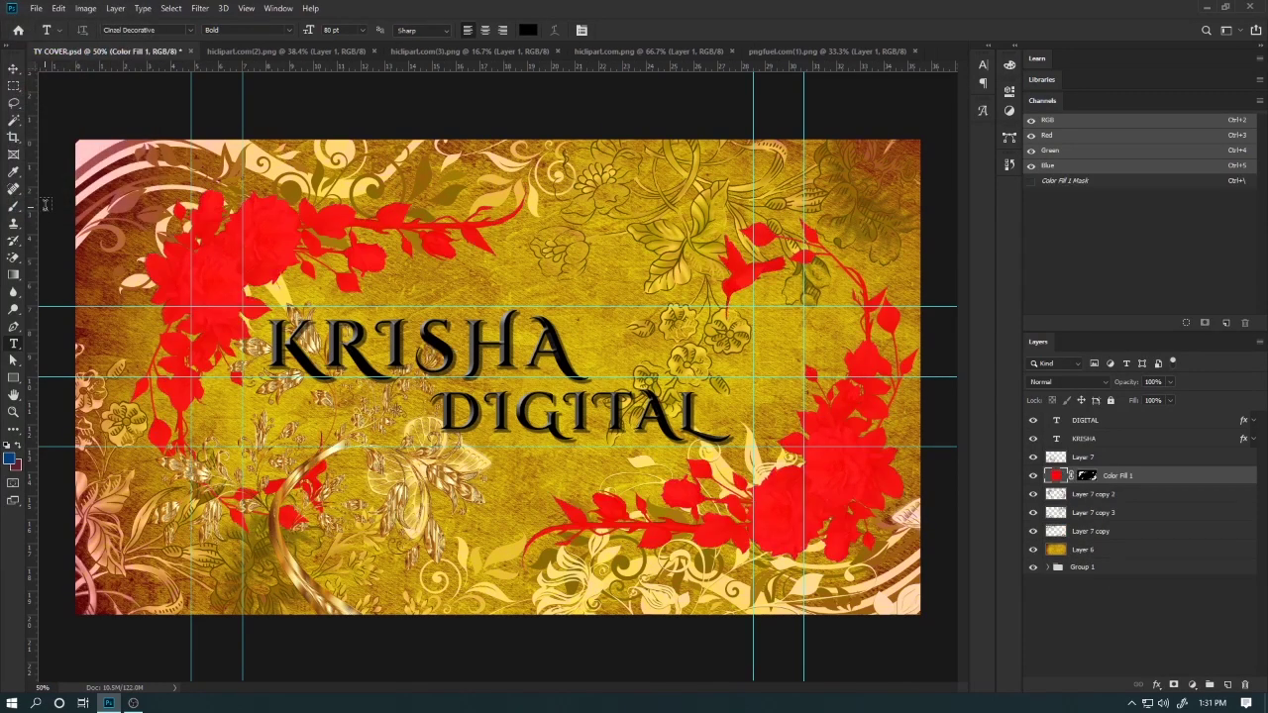
Go through the blend modes of the red Color Fill 1 layer and set it to Hue.
click(1095, 385)
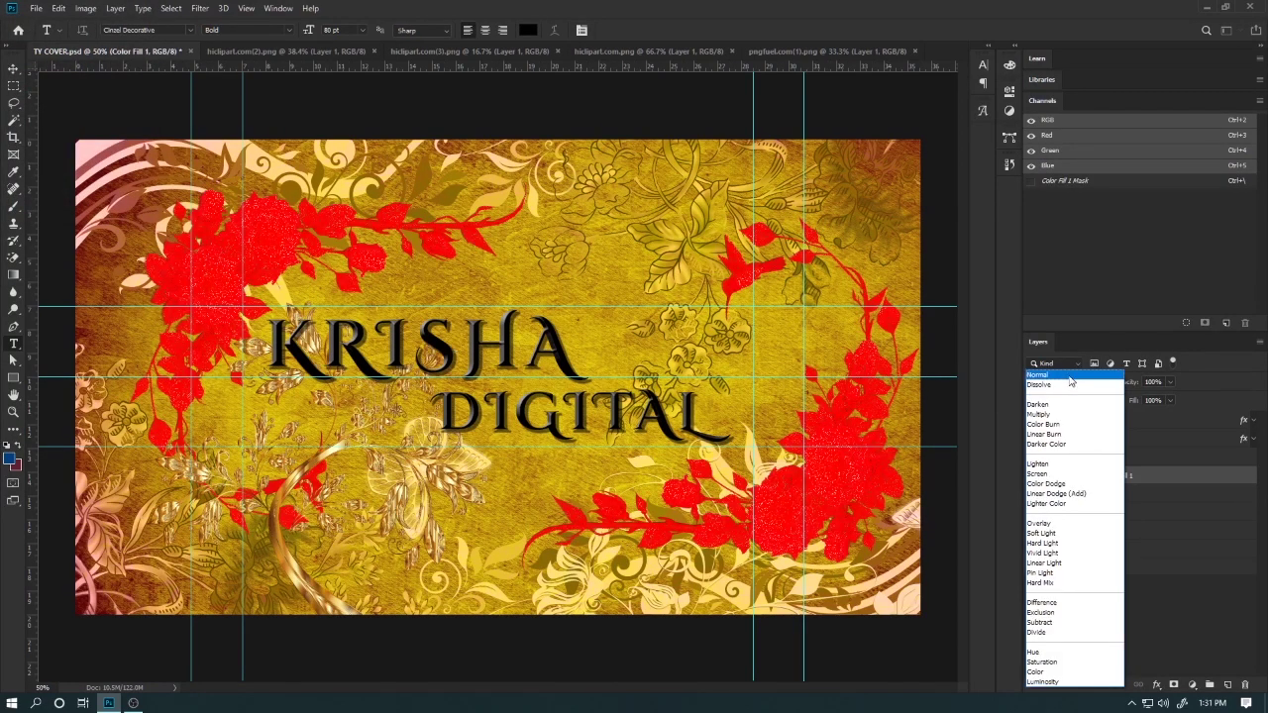
click(1068, 376)
scroll(1068, 380, down, 20)
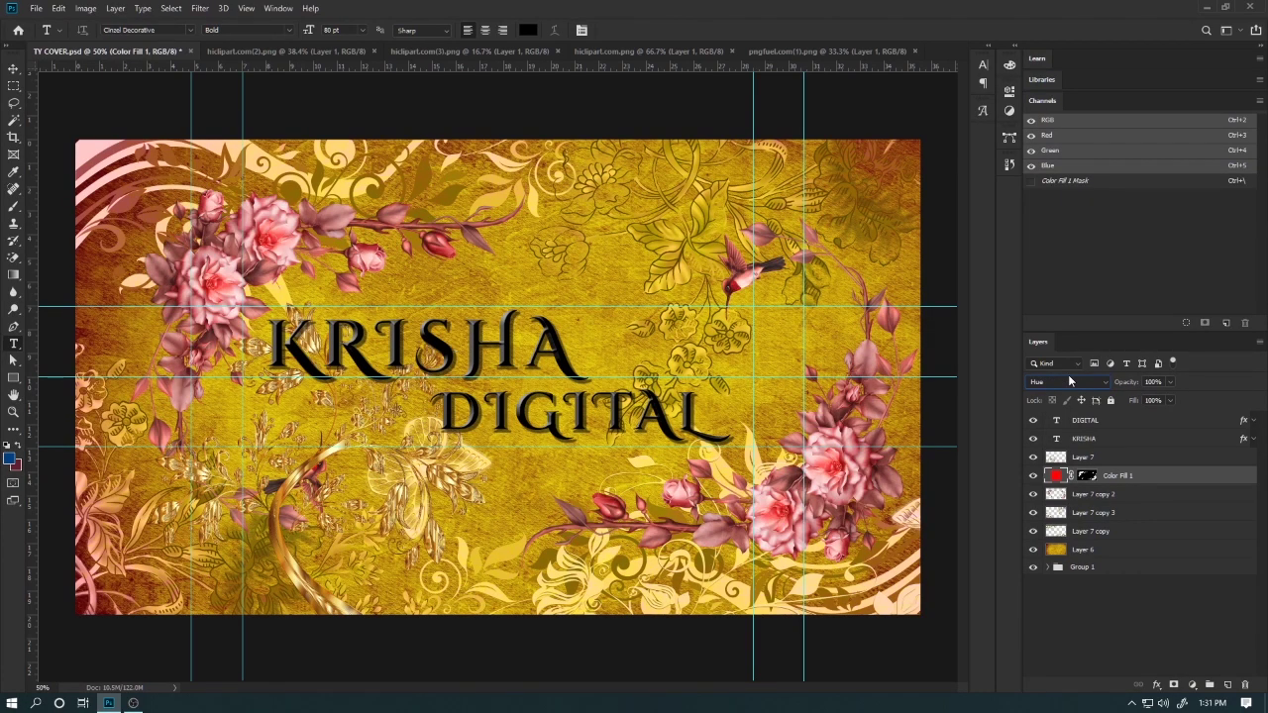
click(1077, 585)
Recolour the whole DIGITAL text with the muted brownish red from the basic colours.
click(1033, 439)
click(1033, 439)
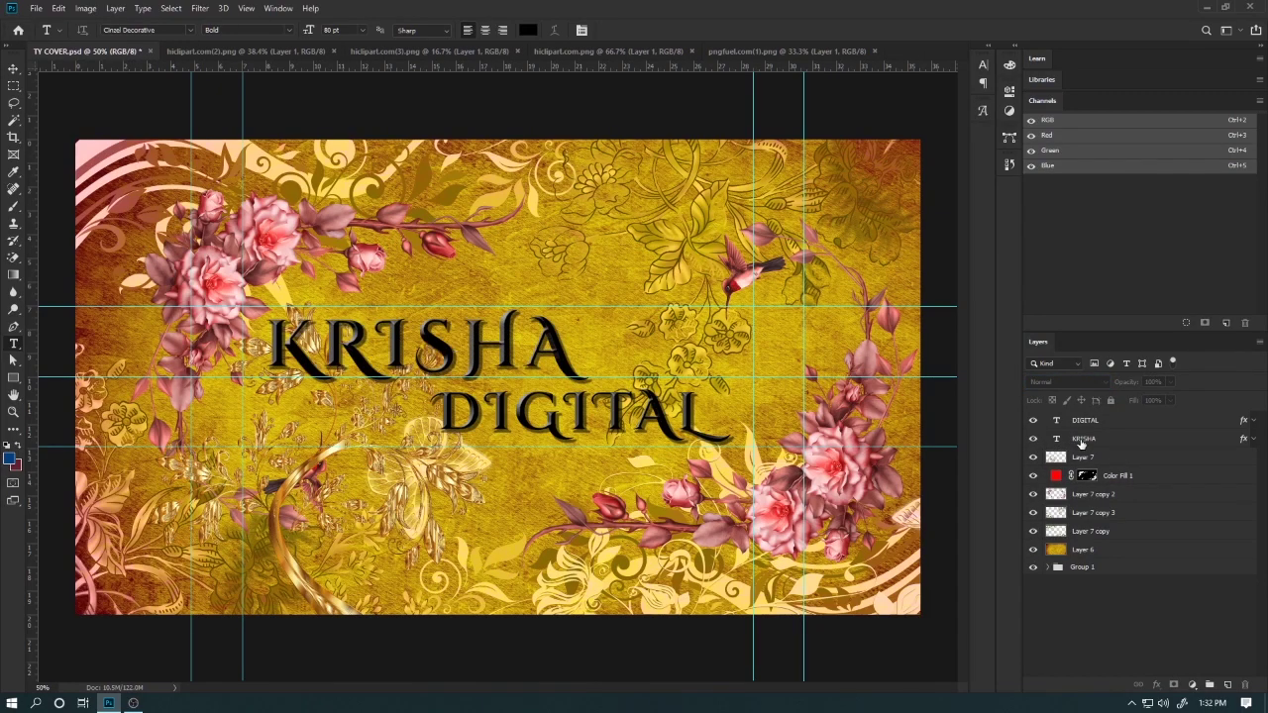
click(1085, 432)
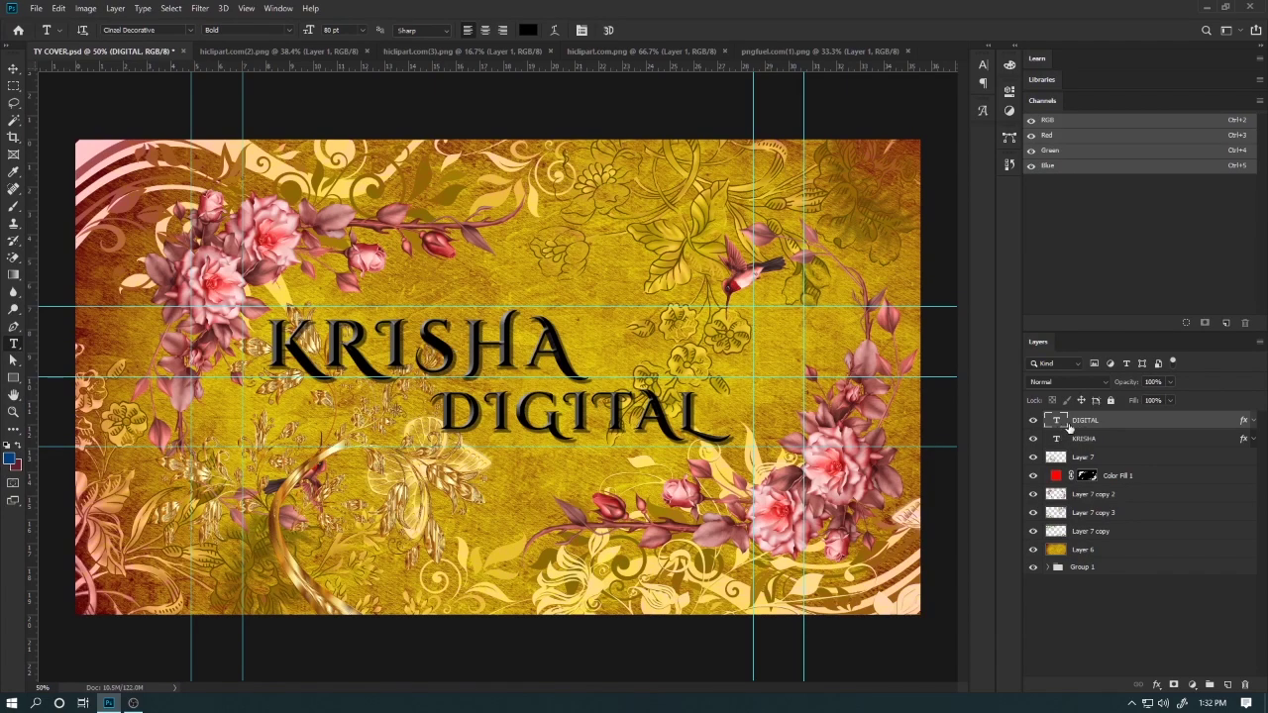
double_click(1055, 420)
click(528, 30)
click(20, 74)
click(32, 206)
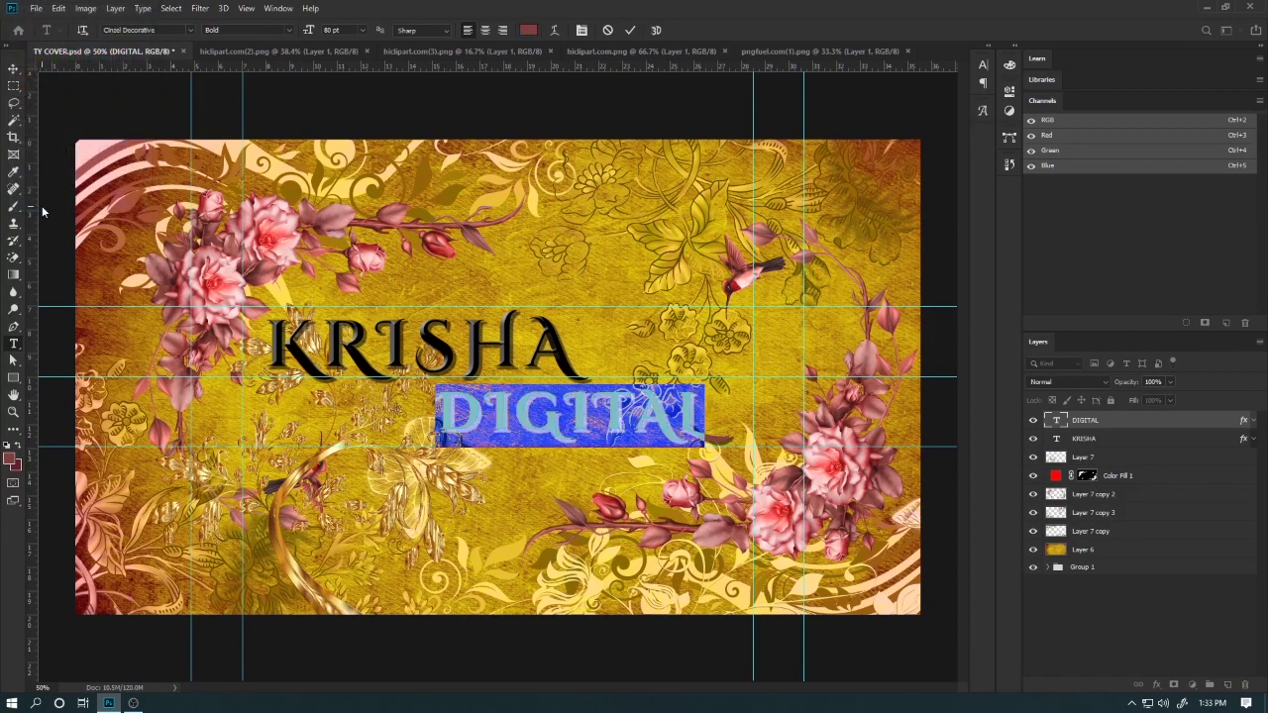
click(1077, 567)
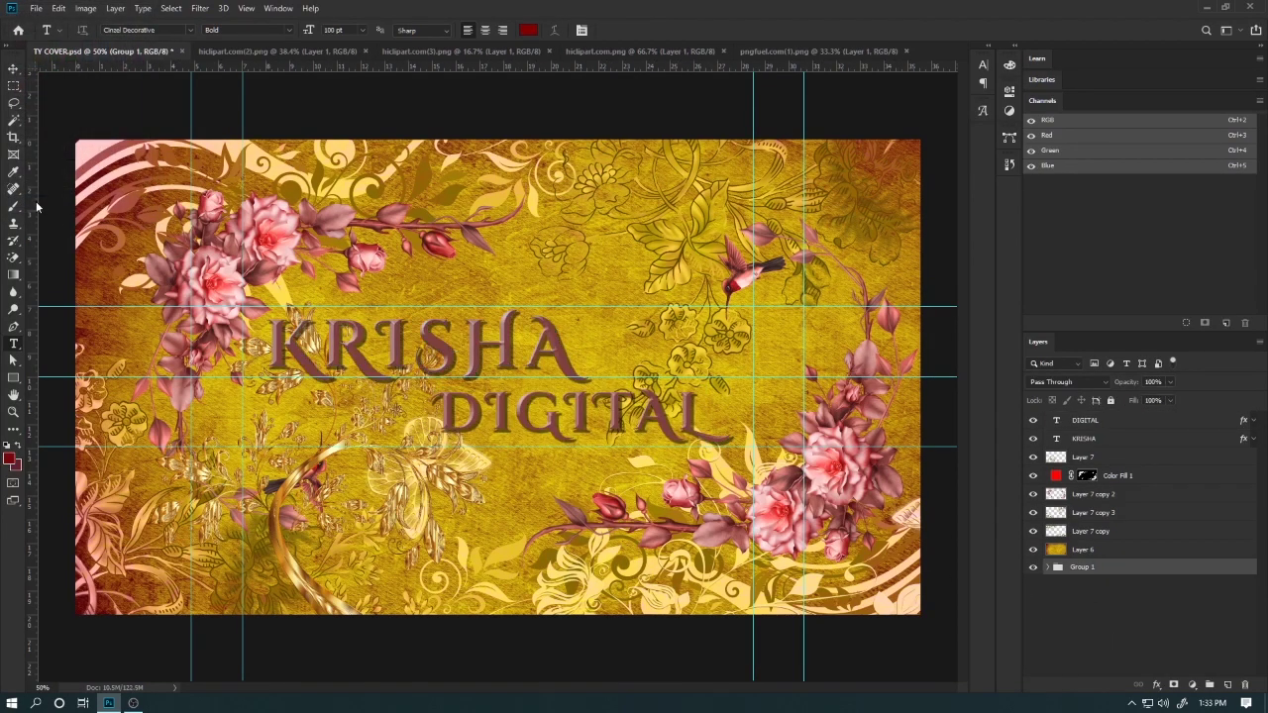
Recolour the whole KRISHA text with the dark red basic colour and deselect its layer.
drag(594, 356, 263, 352)
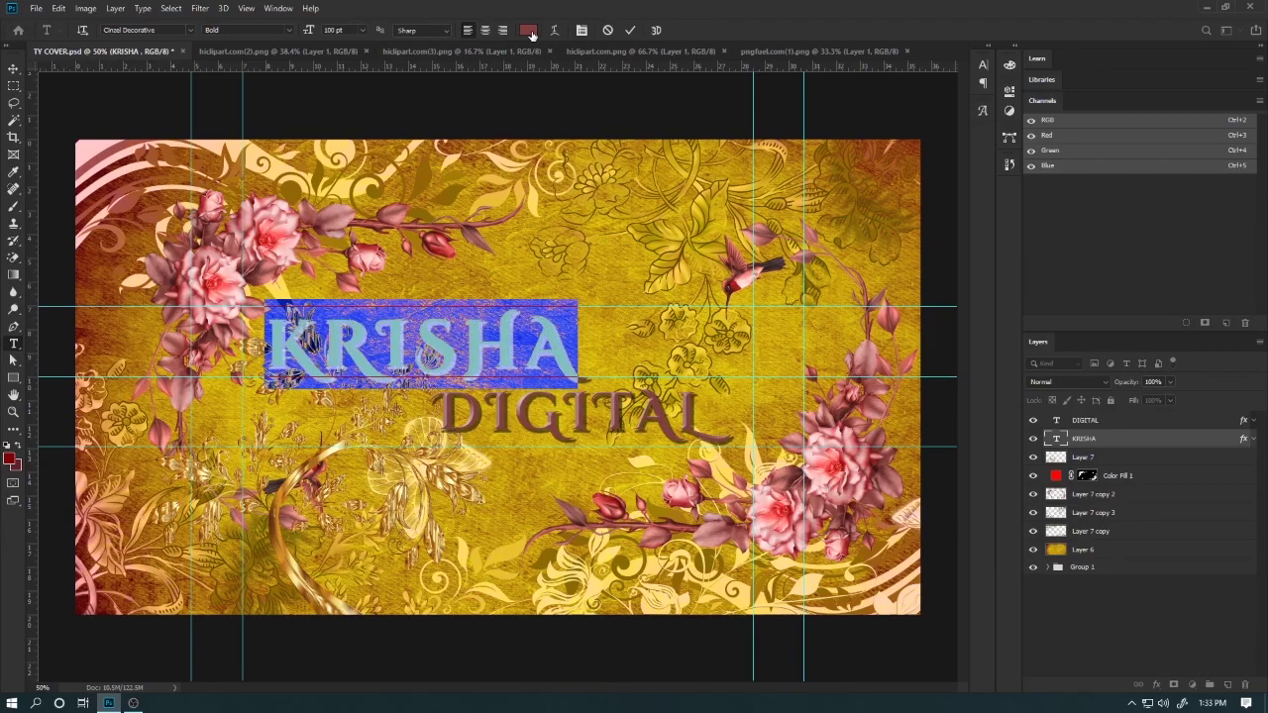
click(528, 30)
click(19, 86)
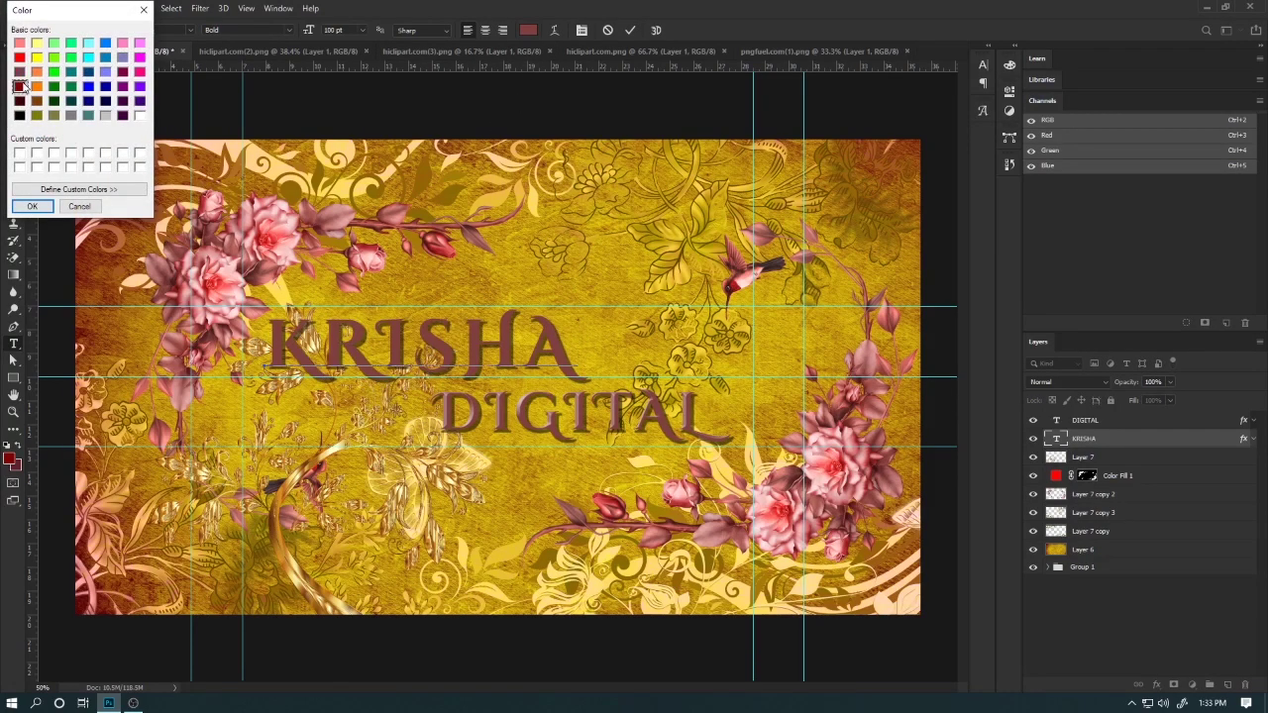
click(31, 206)
click(1089, 612)
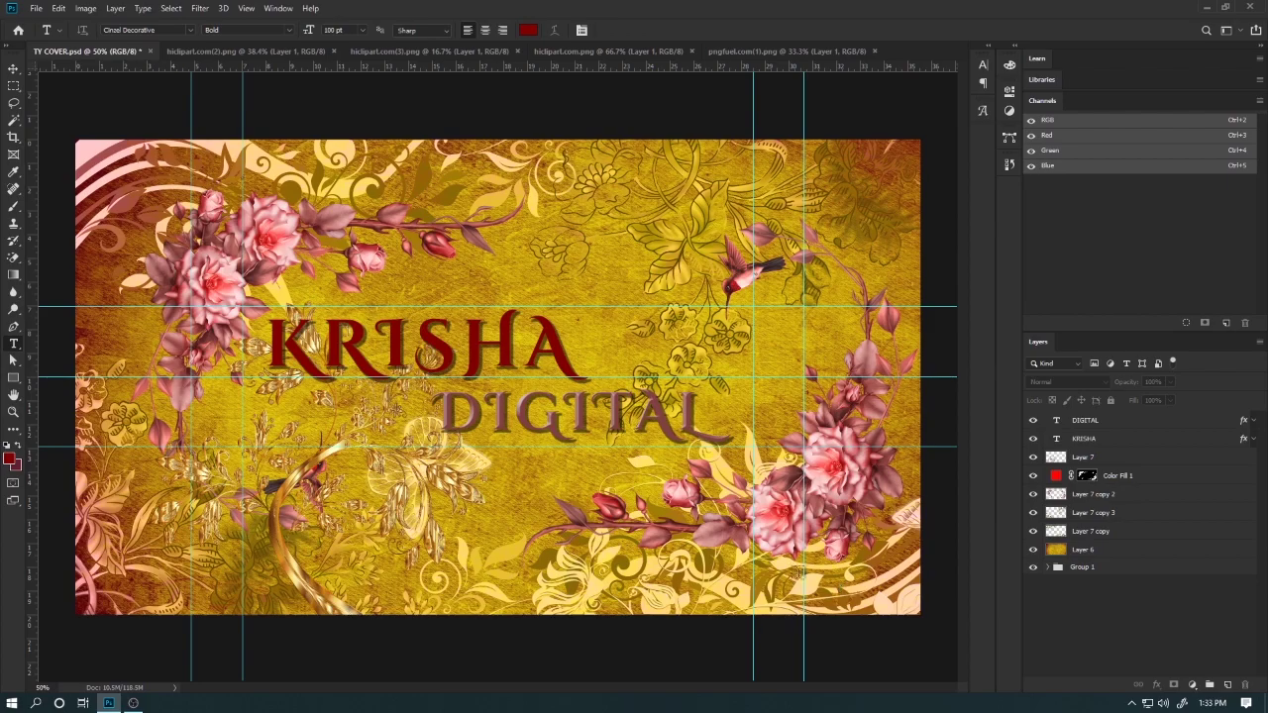
key(ctrl+plus)
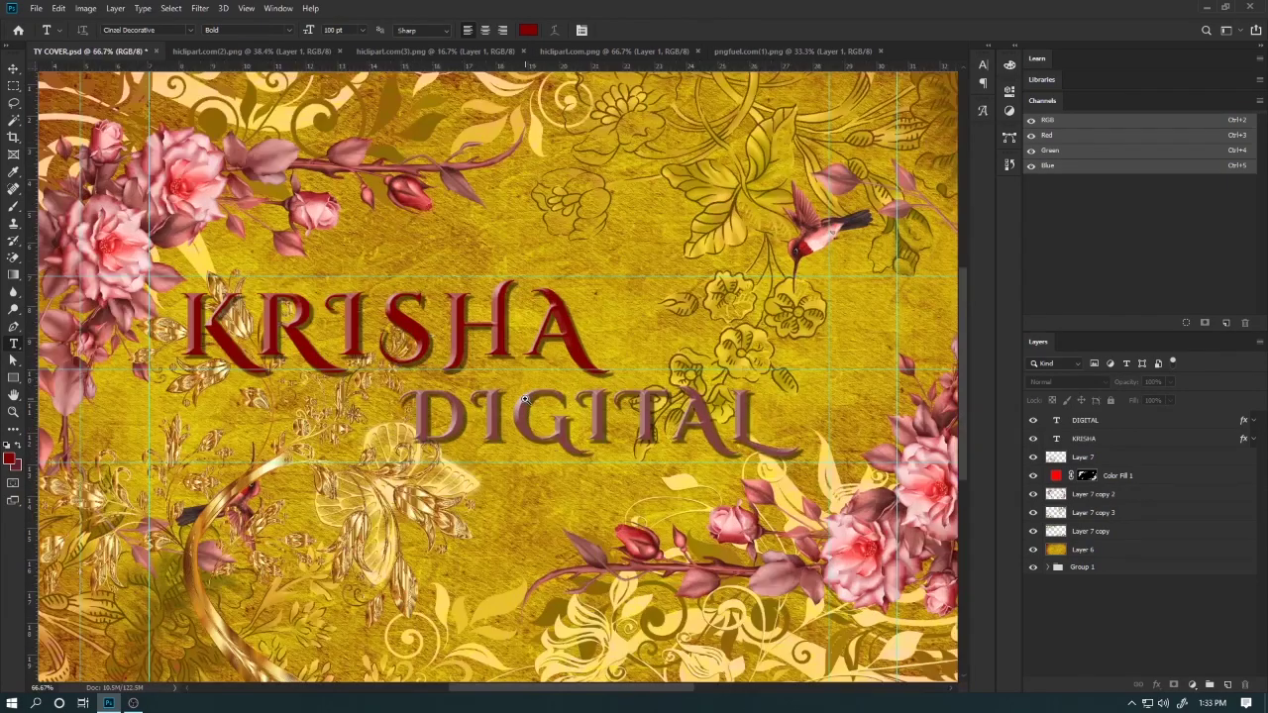
key(ctrl+minus)
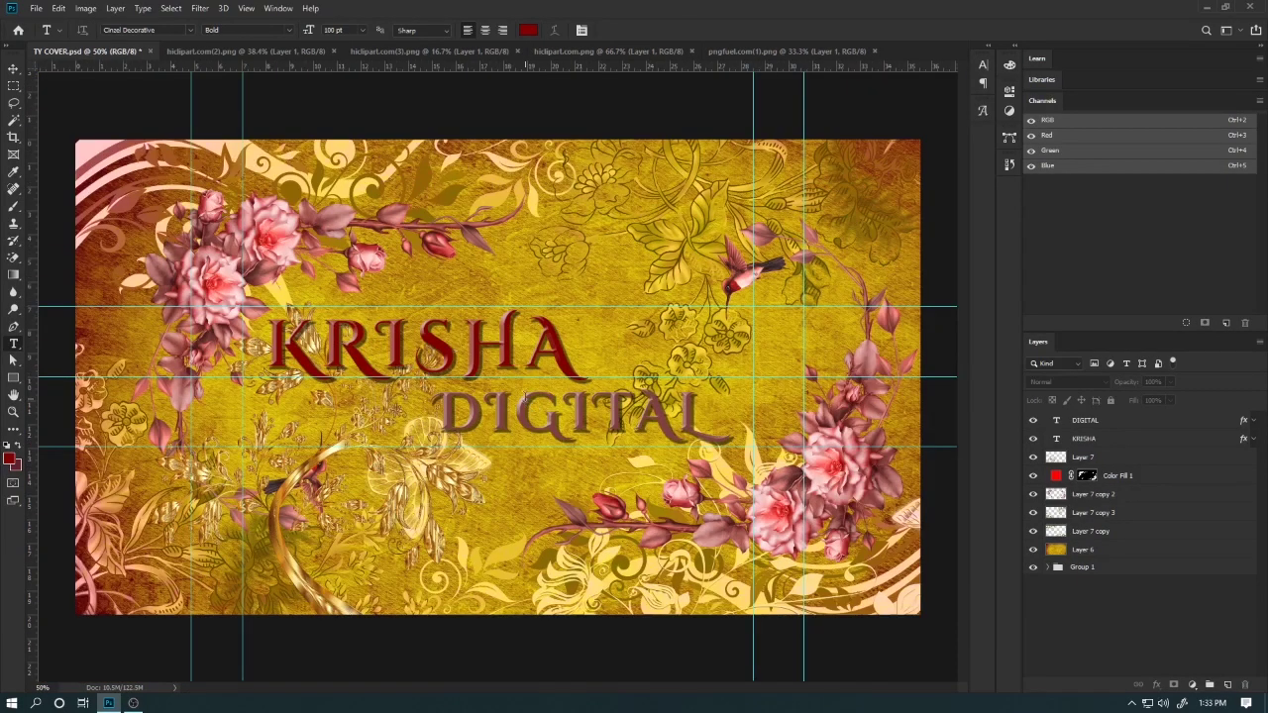
click(1045, 568)
click(1046, 567)
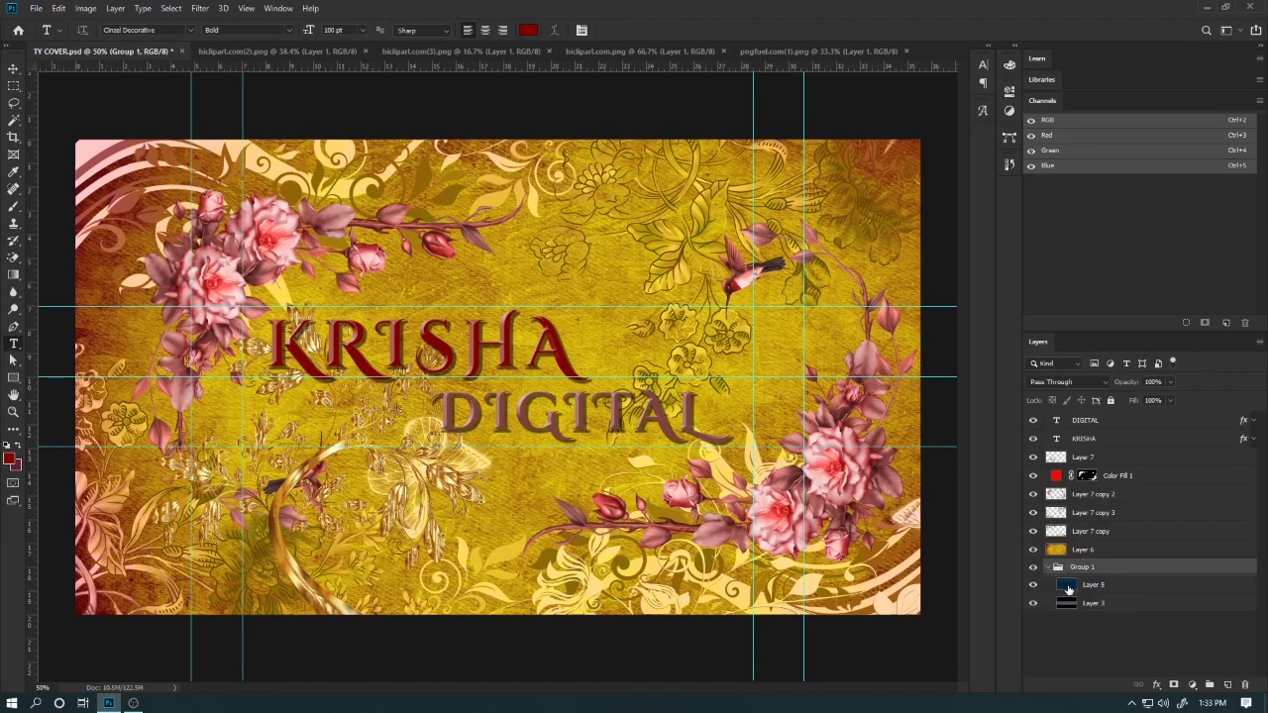
click(1048, 567)
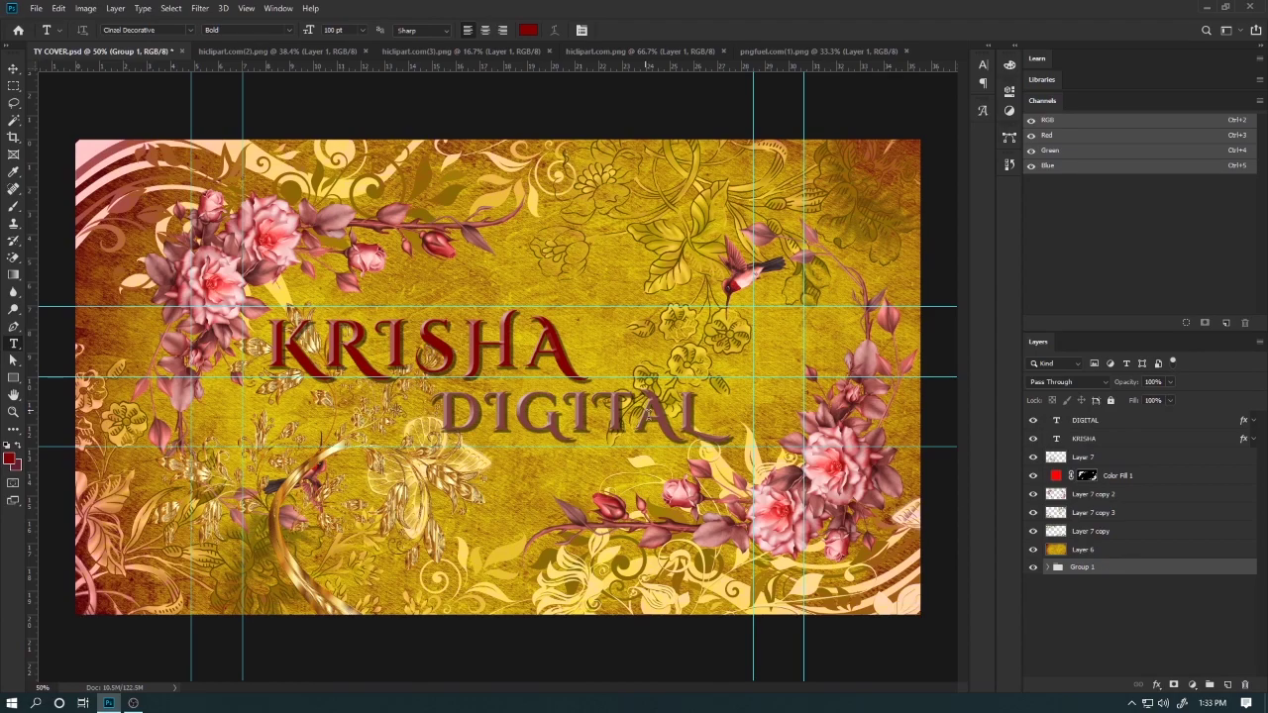
Recolour the whole DIGITAL text with the same dark red as KRISHA.
click(694, 414)
key(ctrl+a)
click(528, 29)
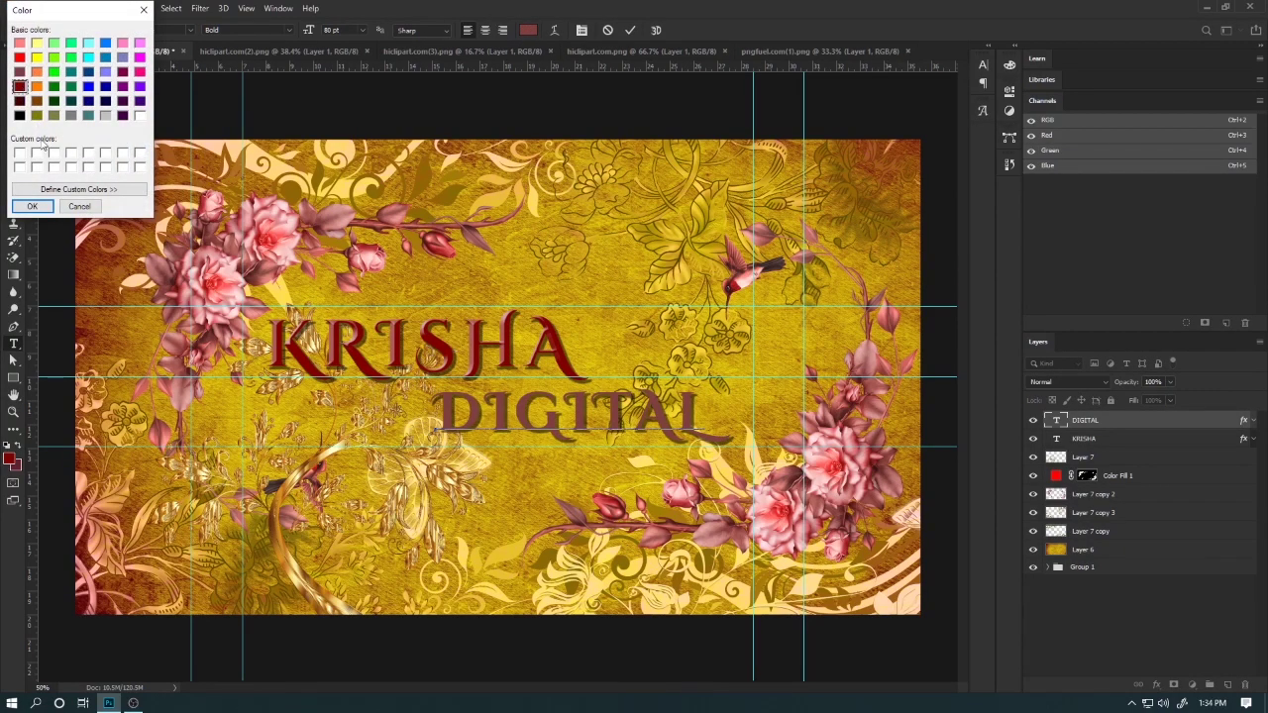
click(33, 206)
click(1147, 603)
Move Group 1 to the top of the layer stack and toggle the visibility of Layer 3 inside it to compare.
drag(1080, 573, 1093, 419)
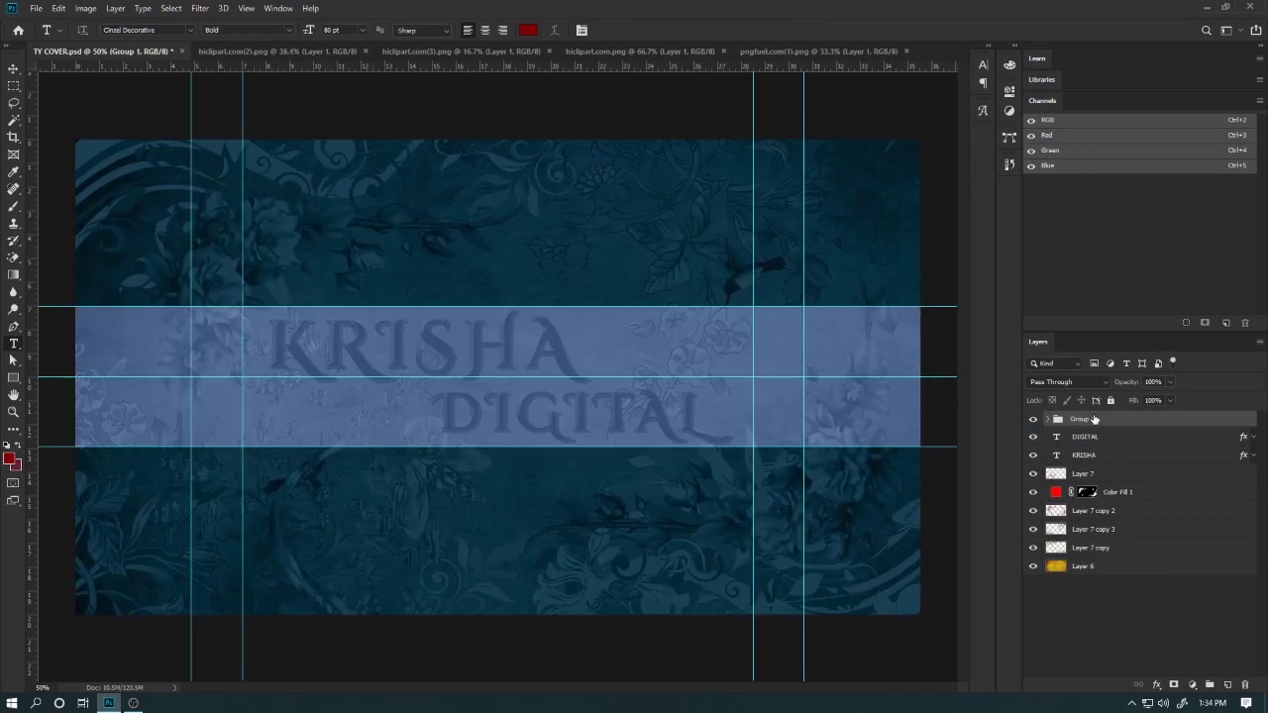
click(1048, 419)
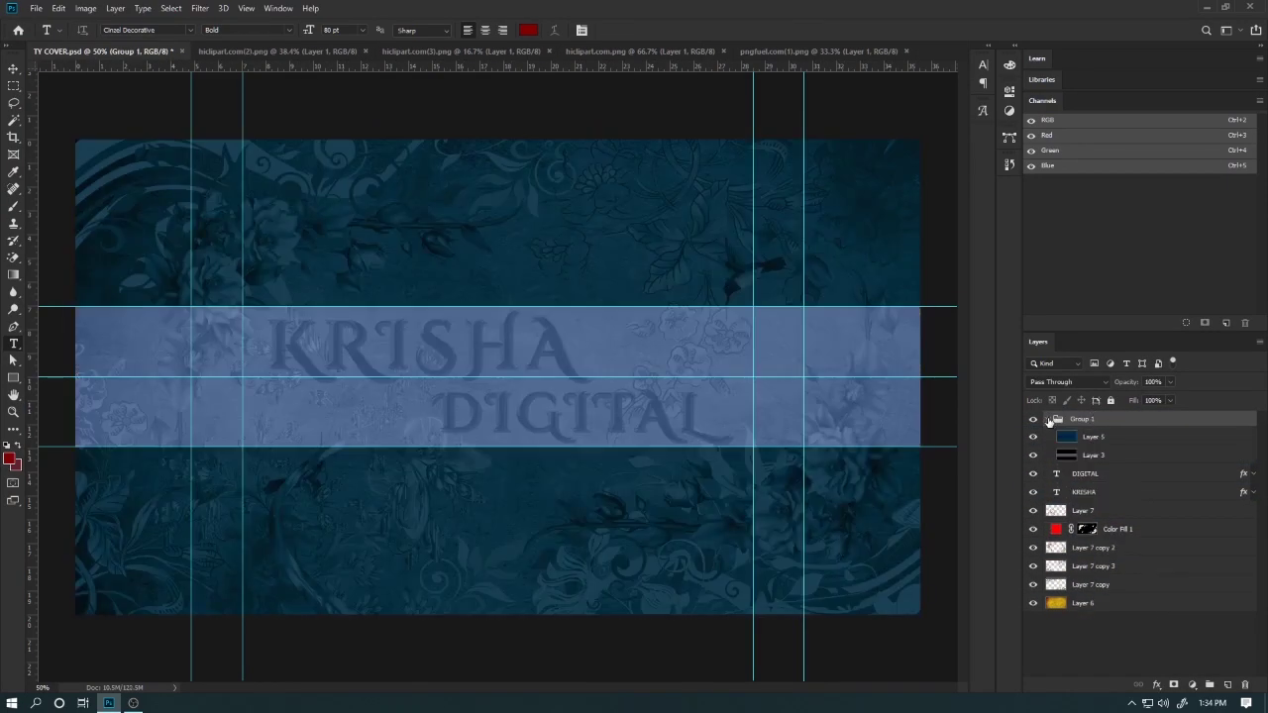
click(1062, 455)
click(1033, 455)
click(1033, 456)
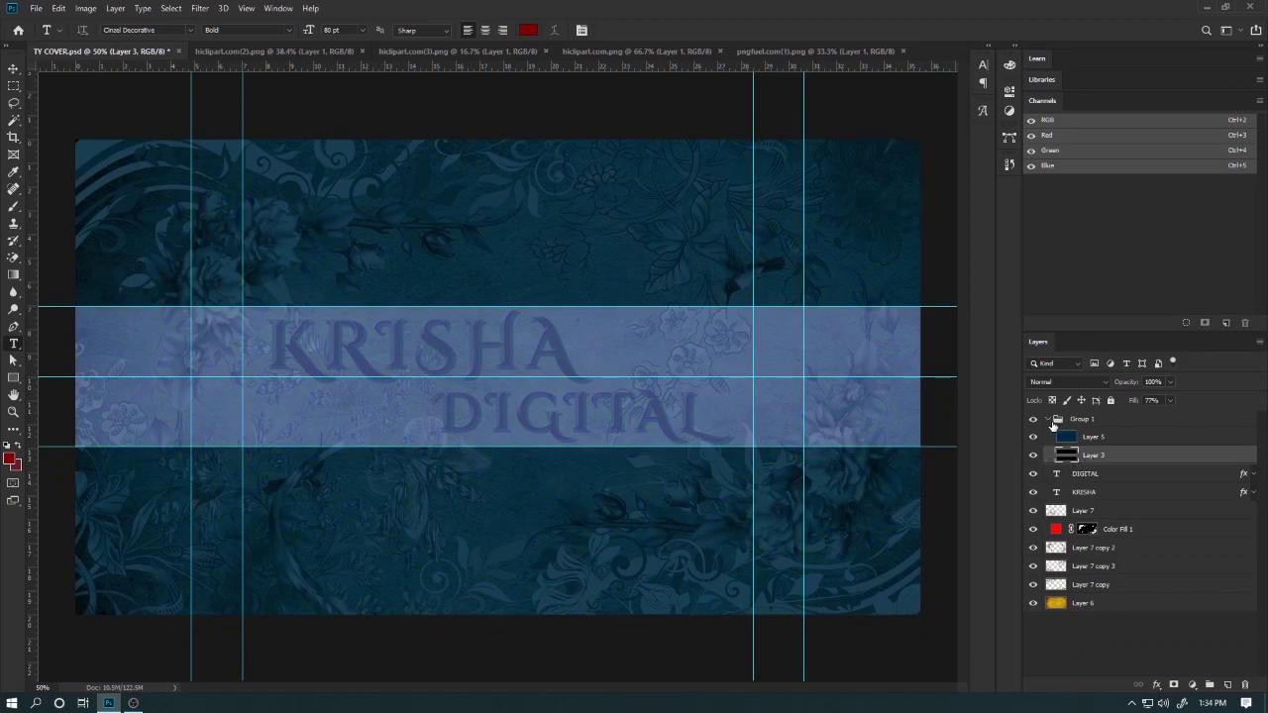
click(1050, 420)
click(1090, 594)
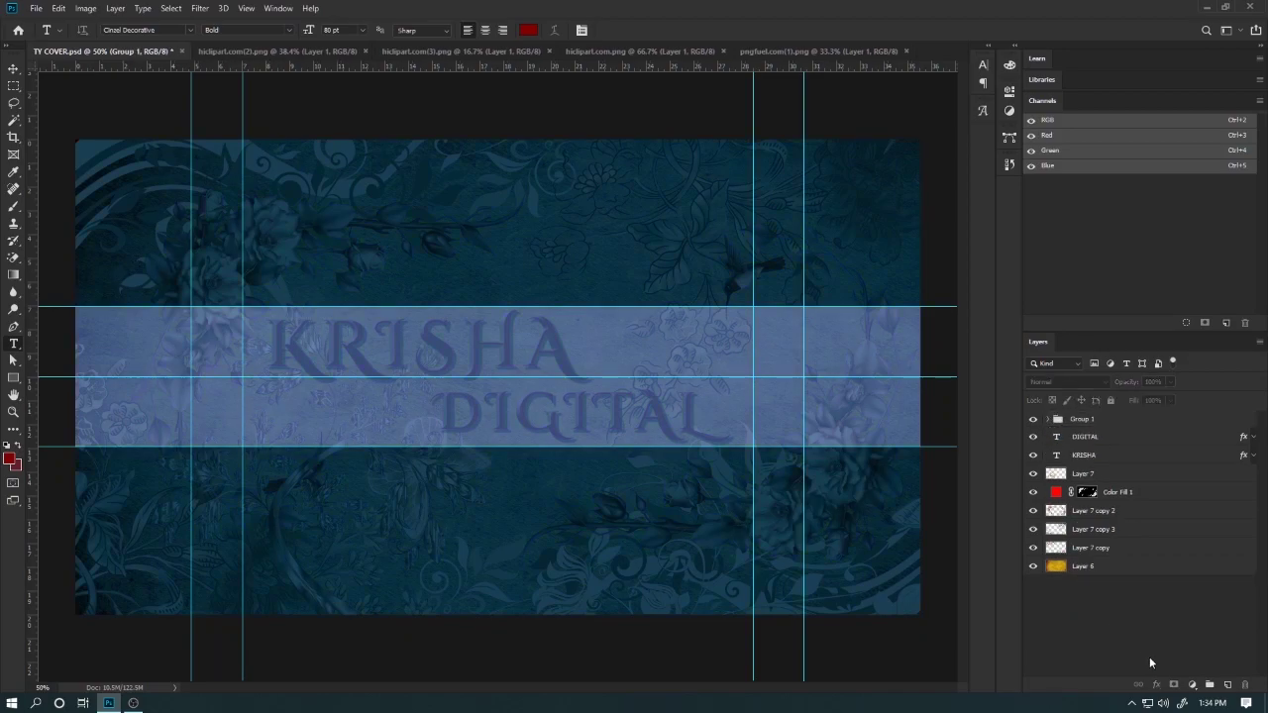
Add an Exposure adjustment layer above Group 1 with Exposure +0.72 and Offset -0.0292, and compare the cover with and without it.
click(1192, 684)
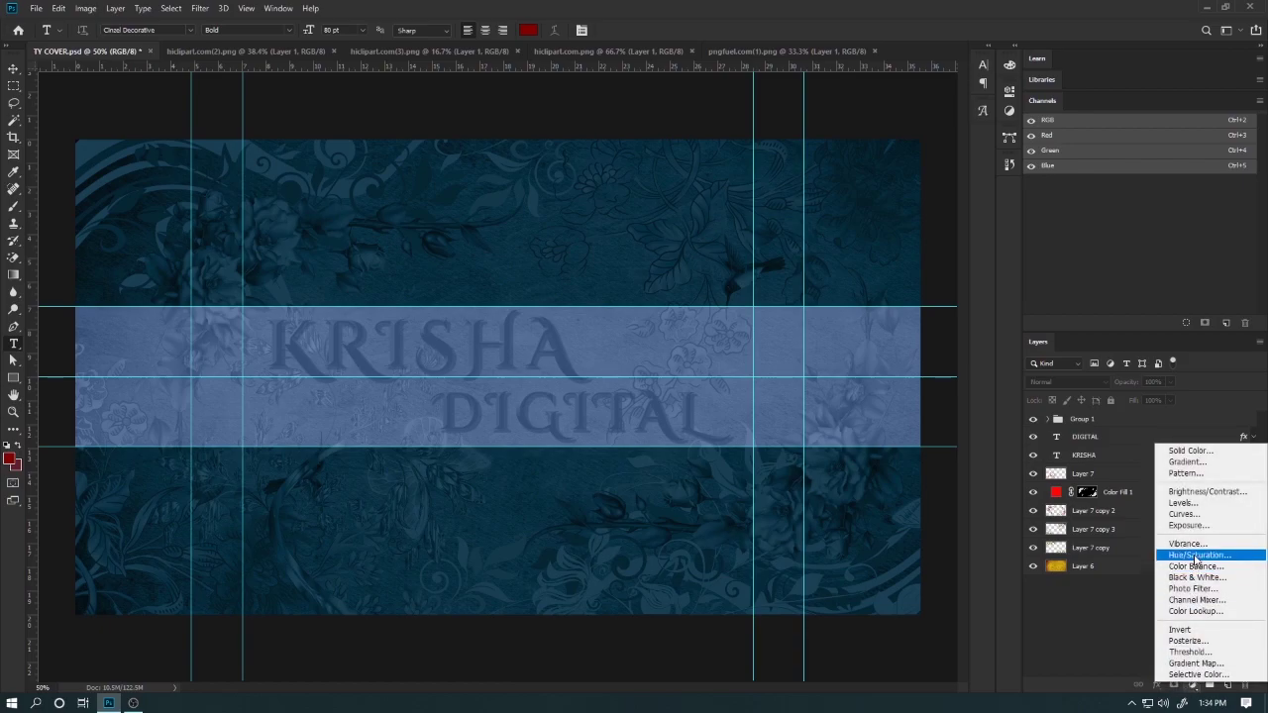
click(1208, 526)
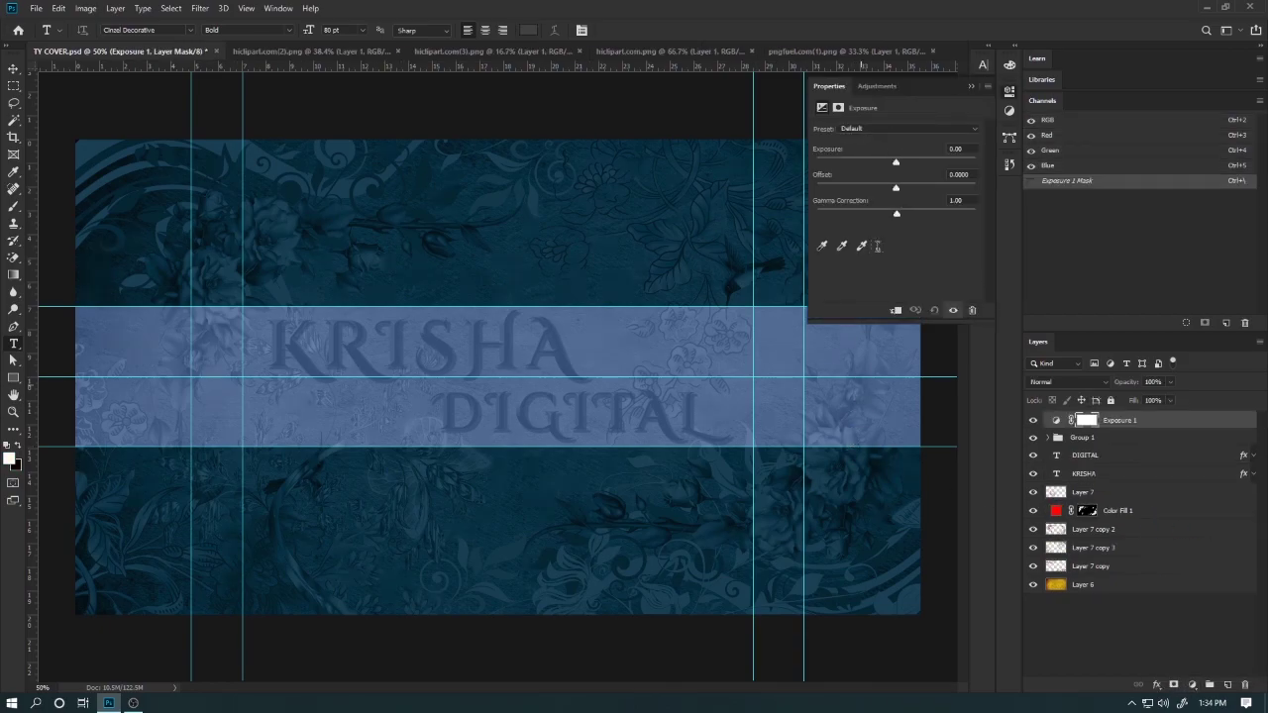
drag(897, 165, 904, 164)
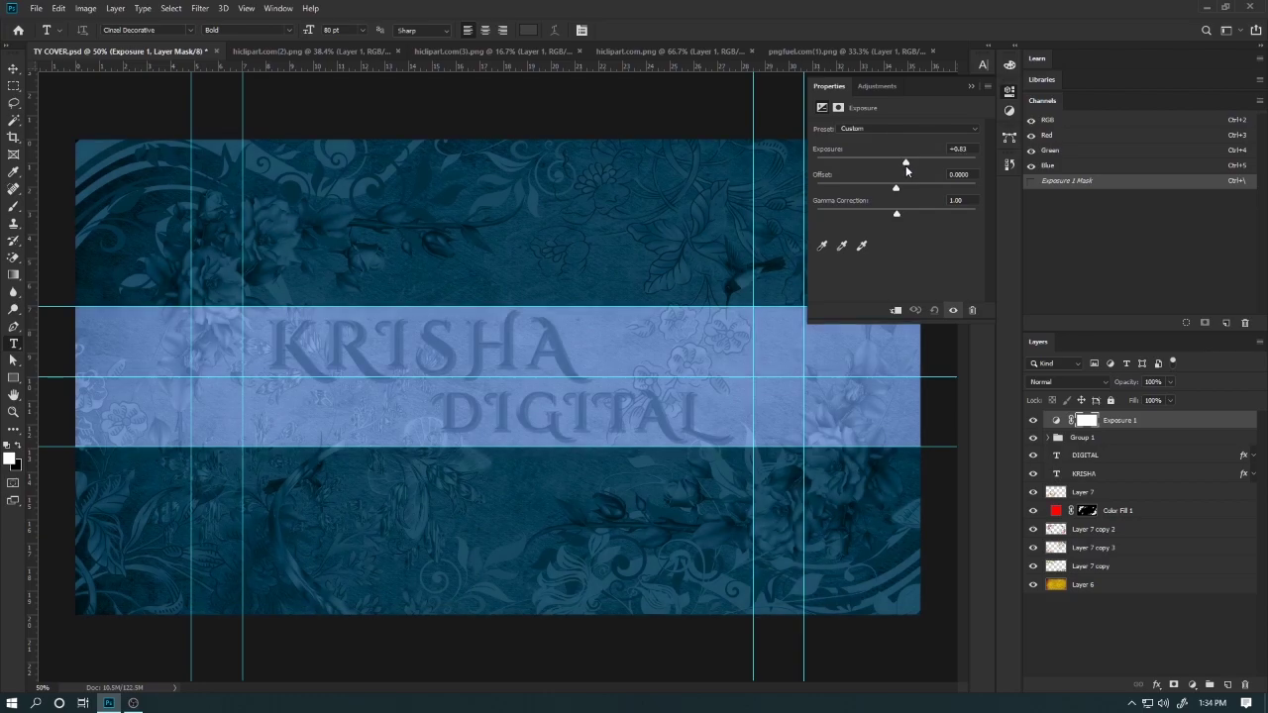
drag(884, 191, 894, 194)
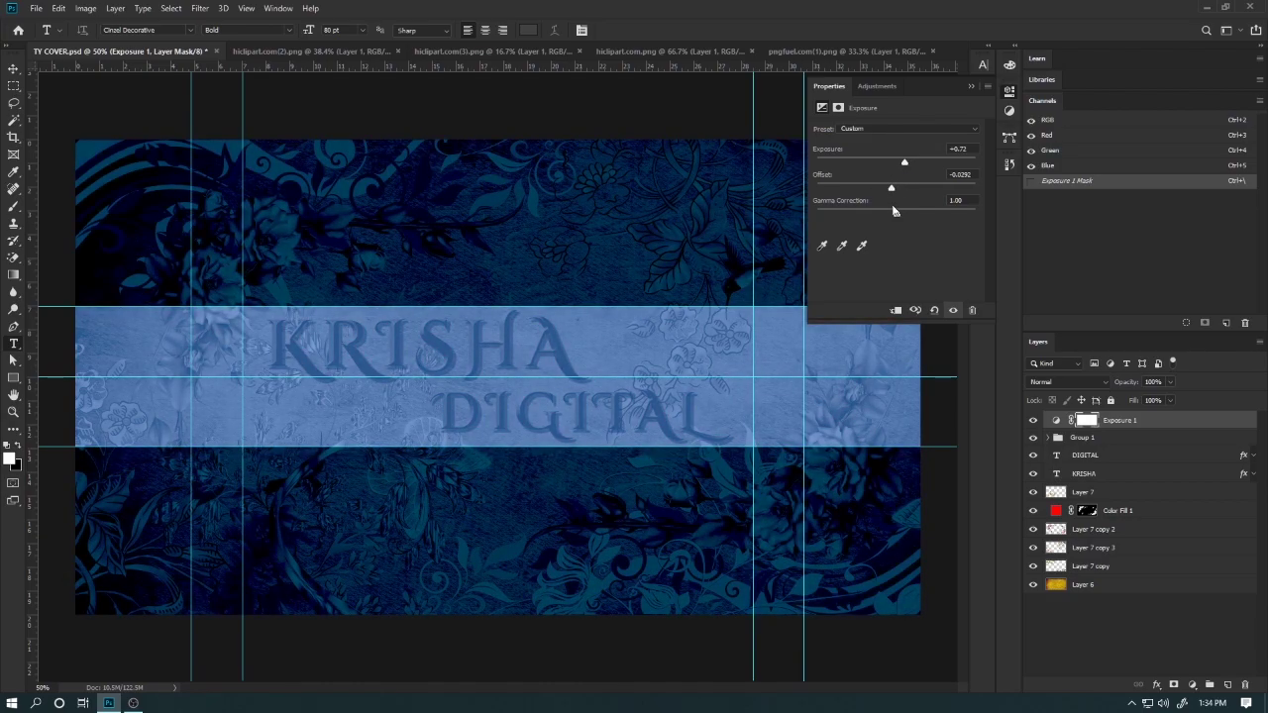
click(1057, 438)
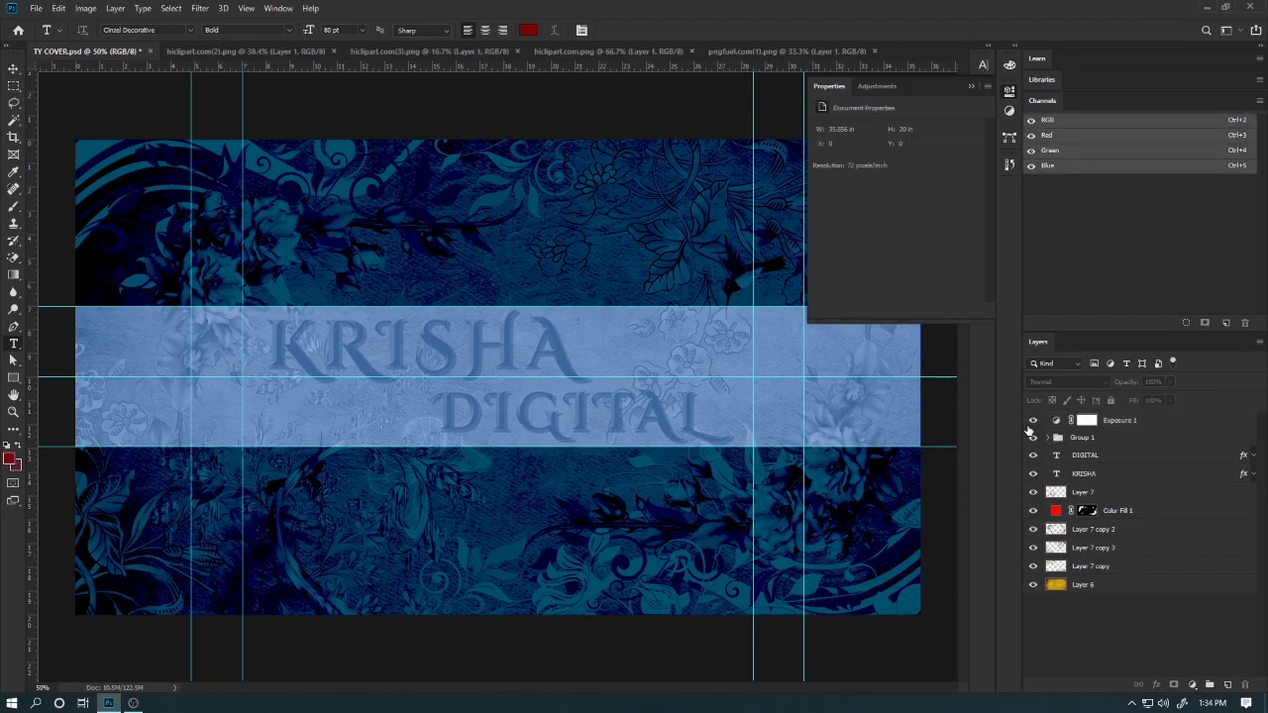
click(1033, 422)
click(1033, 422)
Expand Group 1 and hide Layer 5 and Layer 3 in turn to compare their effect on the cover.
click(1074, 456)
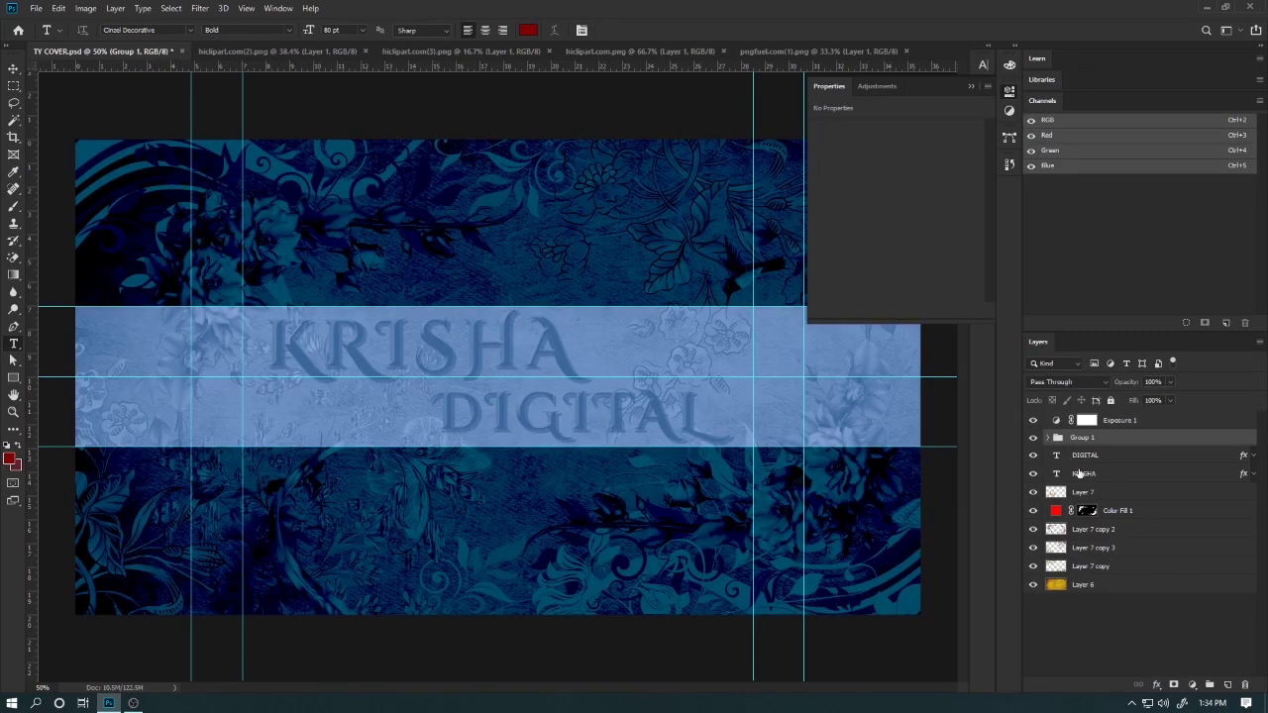
shift+click(1082, 473)
click(1049, 436)
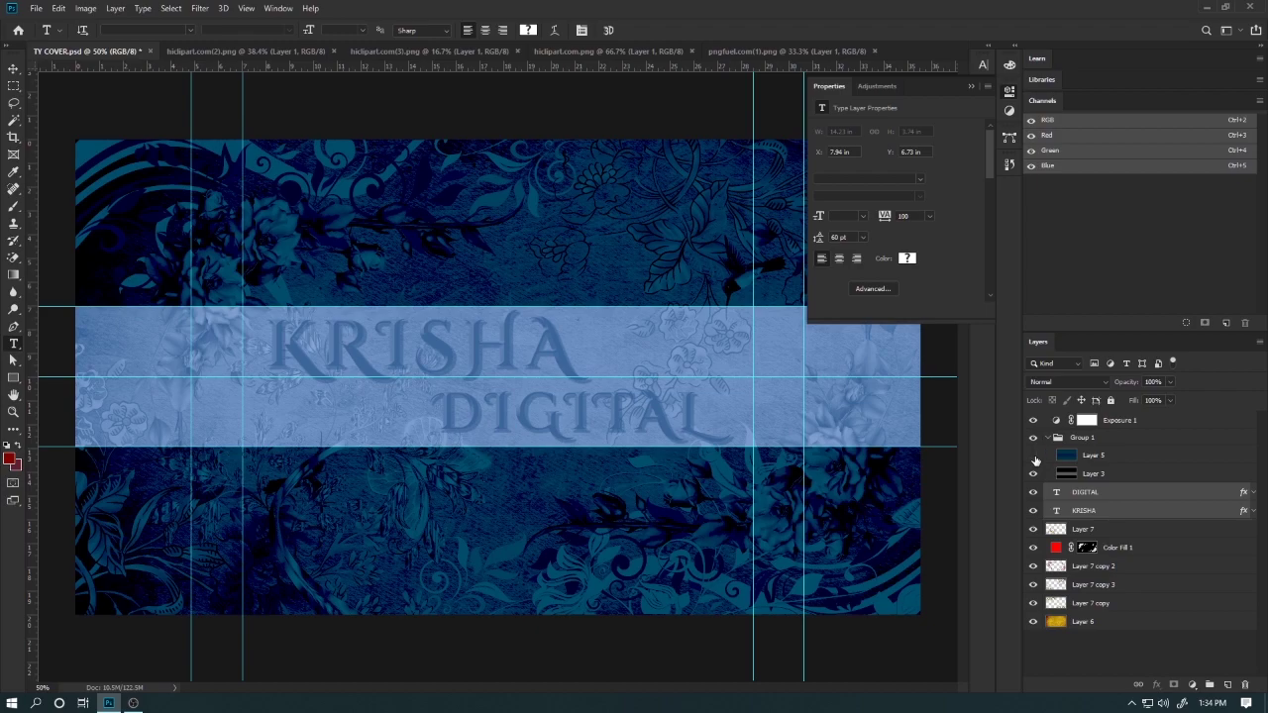
click(1034, 456)
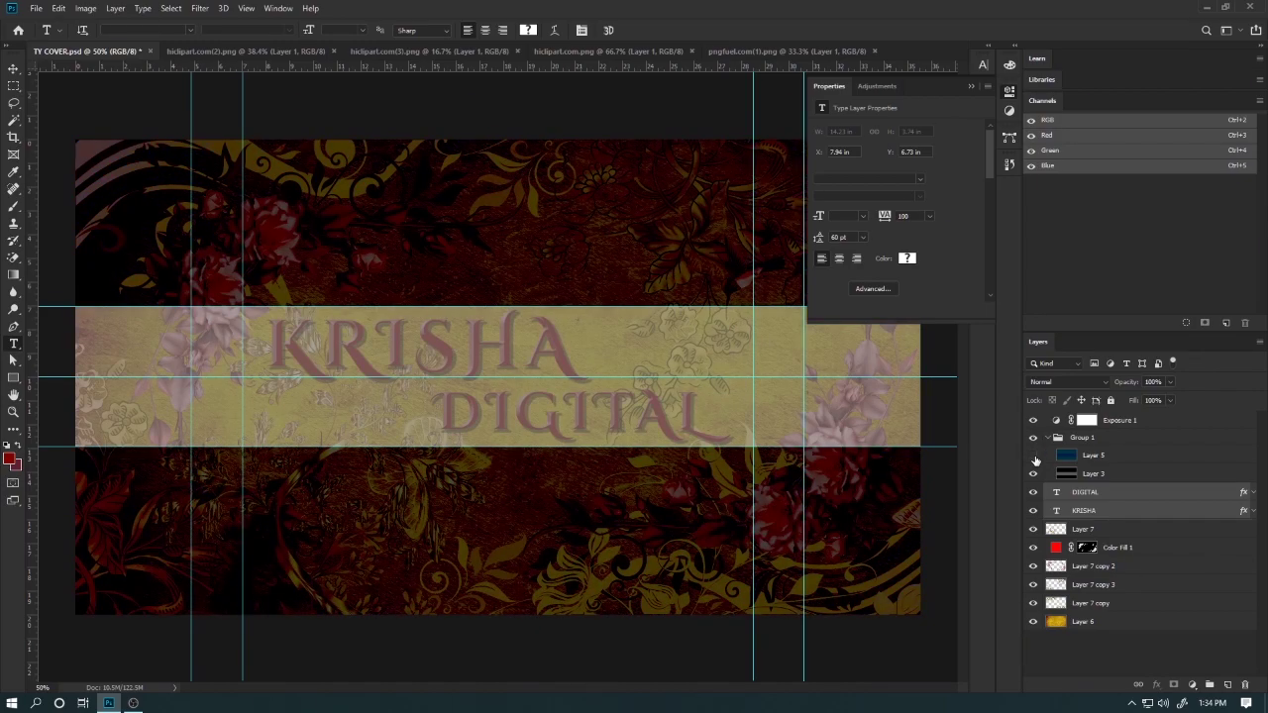
click(1033, 475)
click(1034, 476)
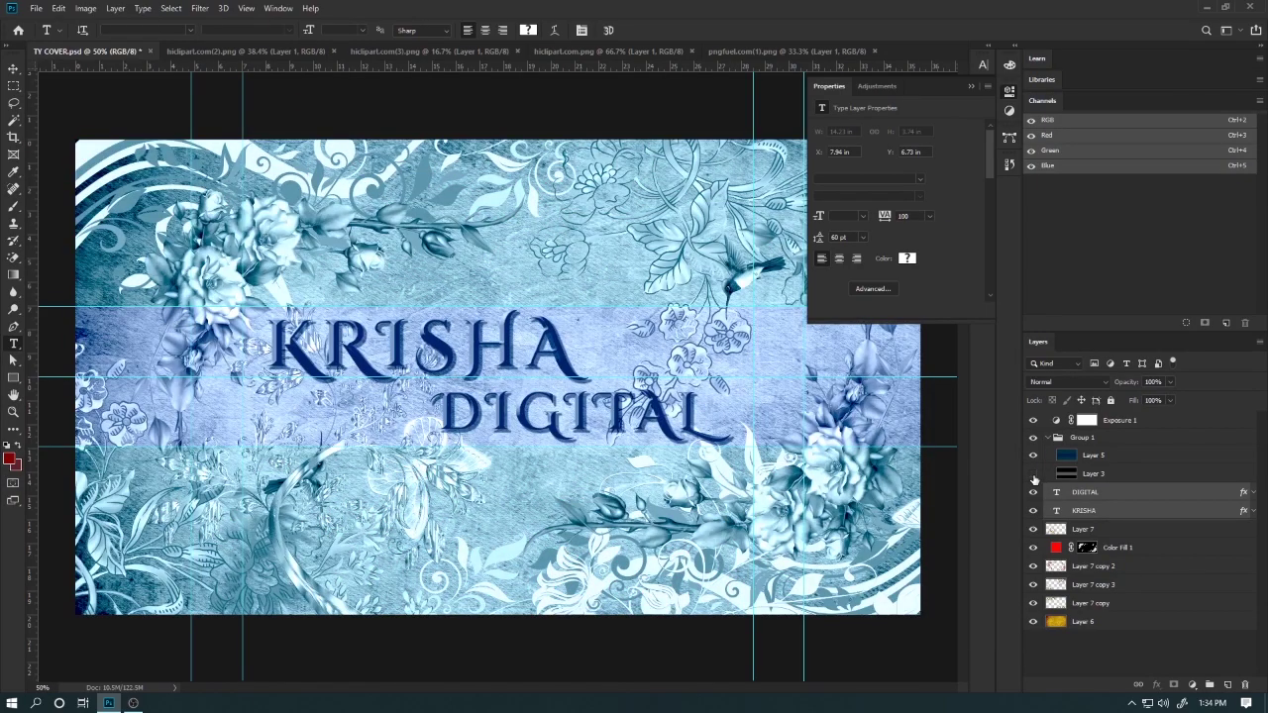
click(1034, 455)
click(1094, 473)
key(w)
click(592, 398)
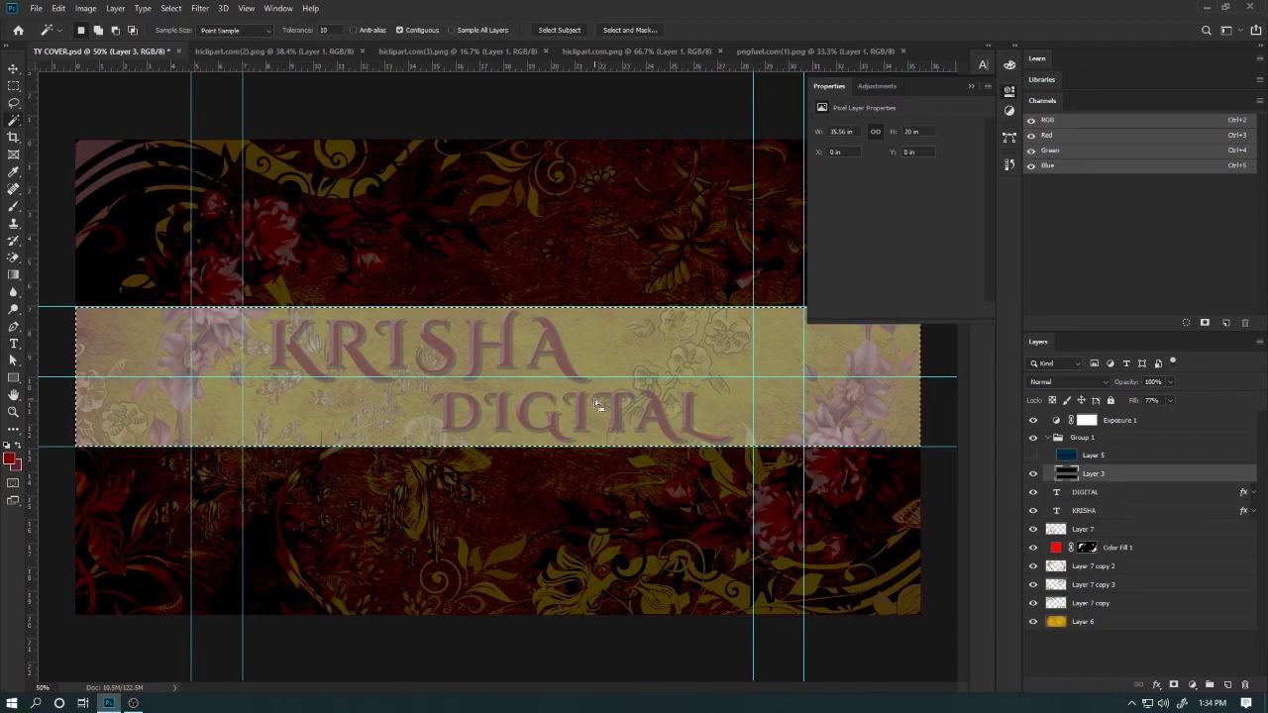
key(ctrl+d)
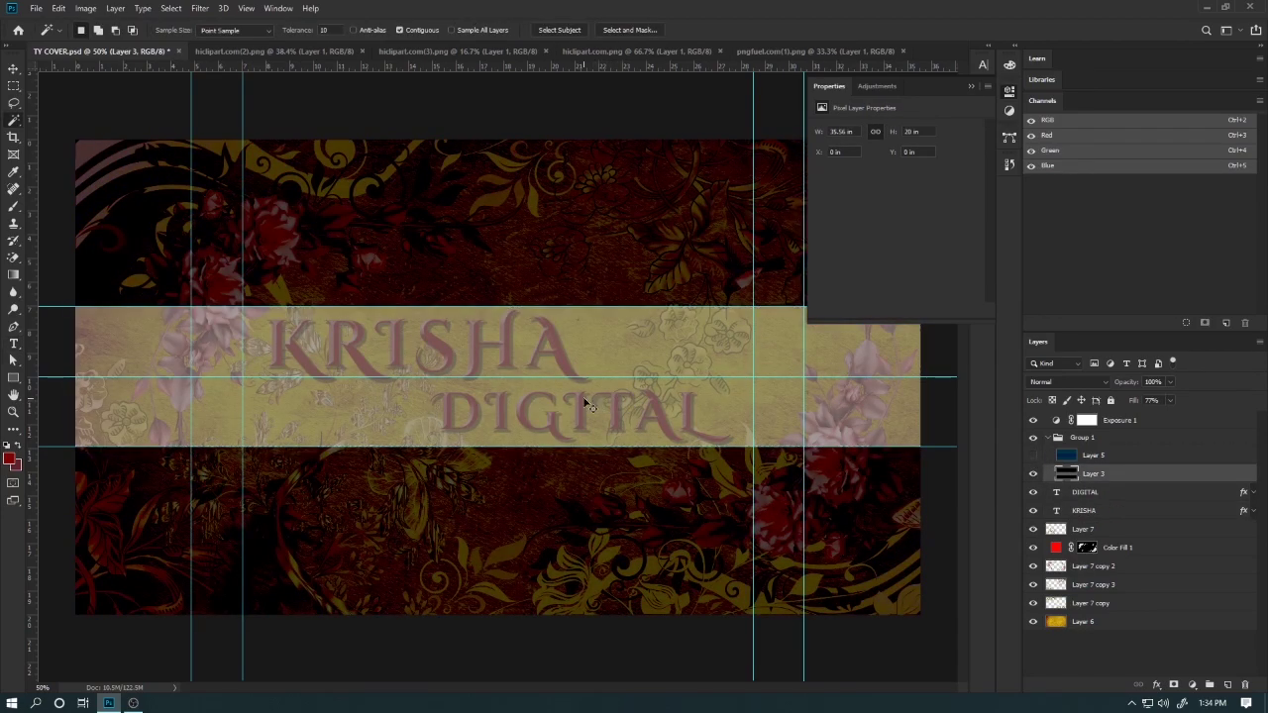
Show Layer 5 again and select its central horizontal band with the Magic Wand tool.
click(1073, 457)
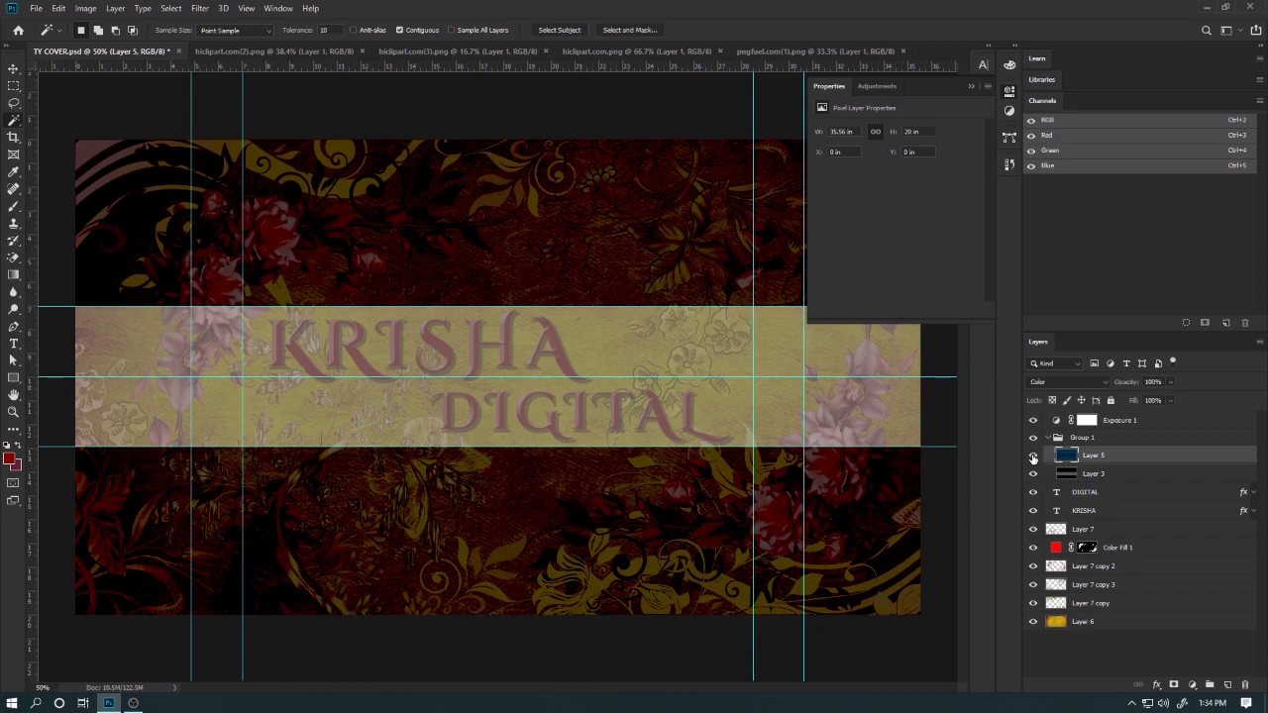
click(1034, 455)
key(shift+w)
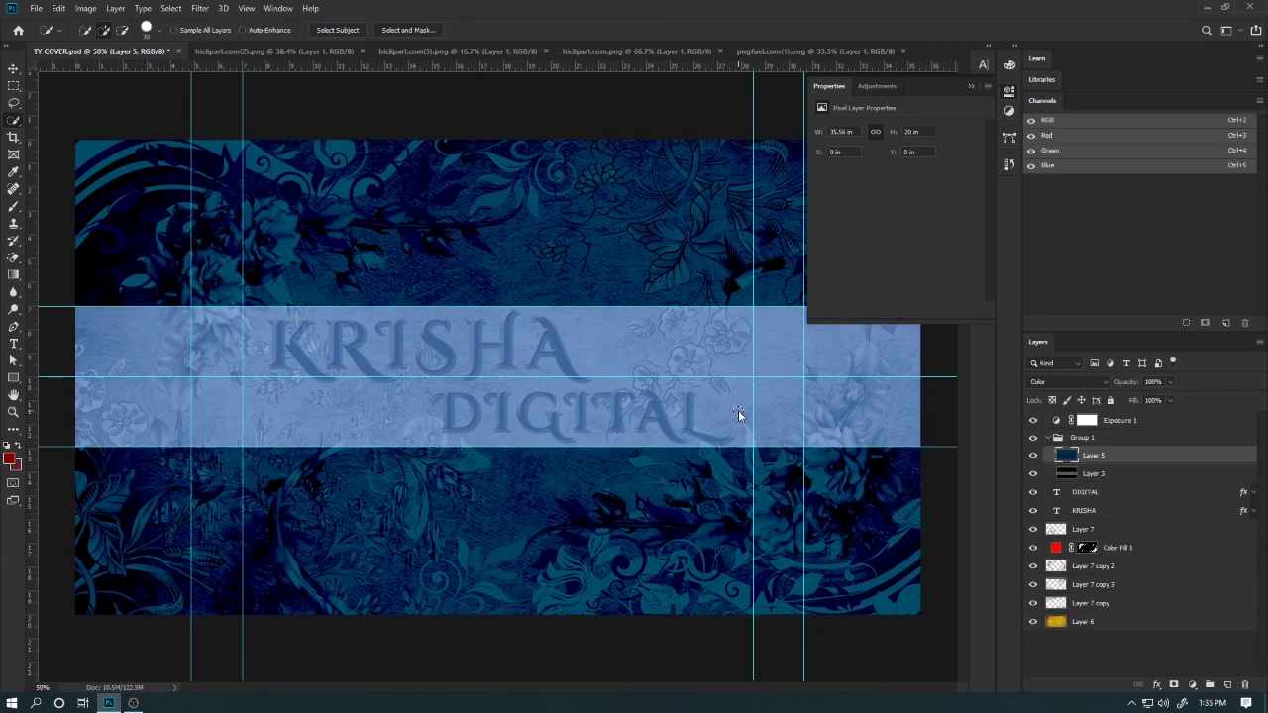
key(shift+w)
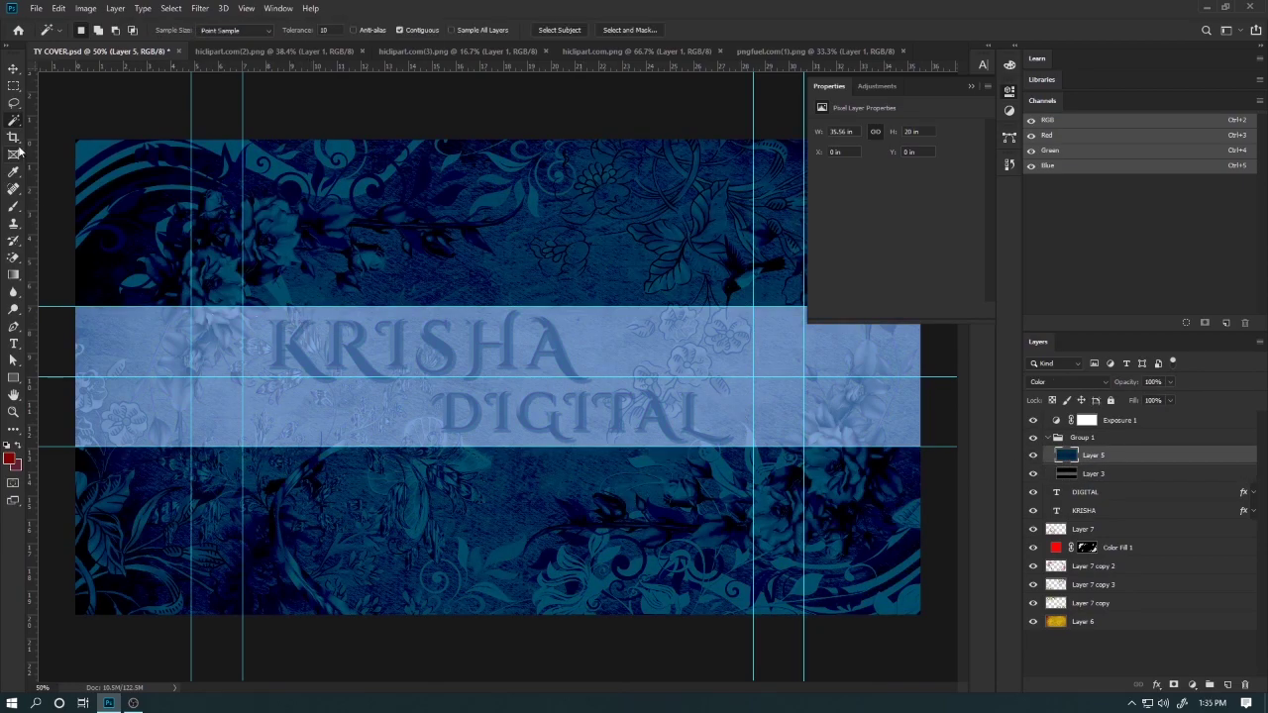
right_click(15, 124)
click(75, 135)
click(366, 350)
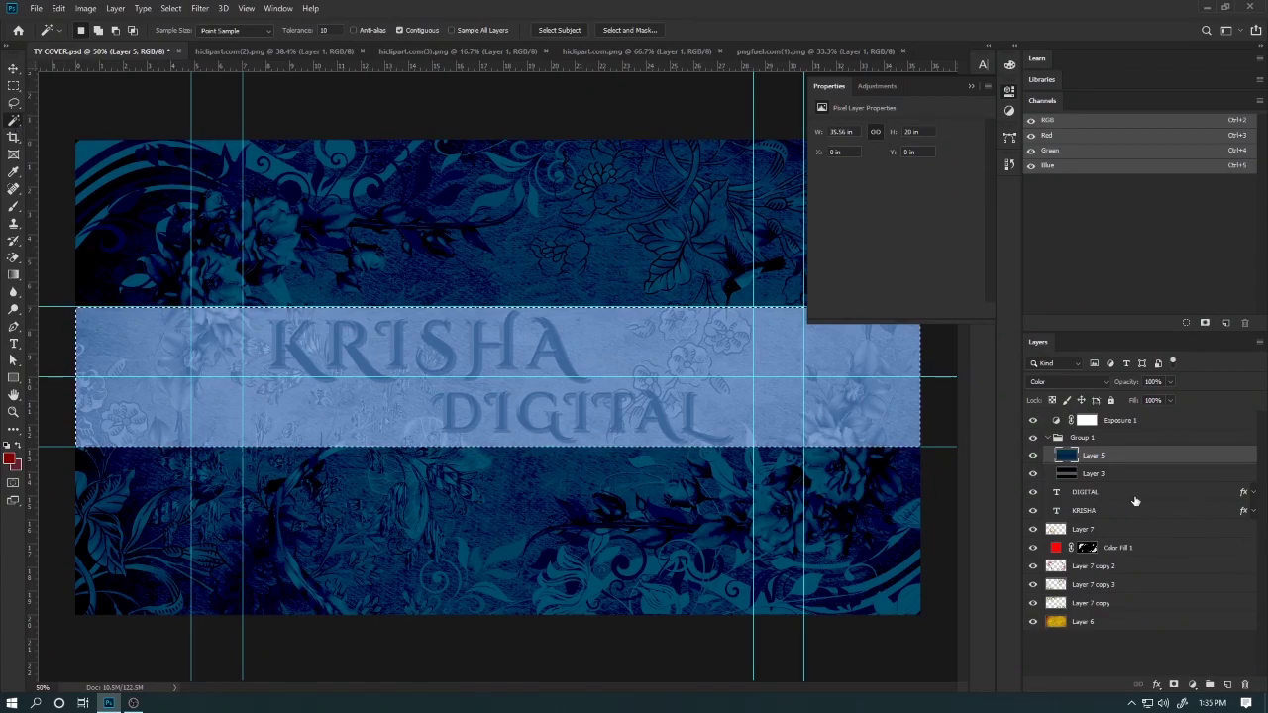
Brighten the selected band with a Levels midtone of 1.93 and clear the band from Layer 5.
key(ctrl+l)
drag(247, 365, 206, 369)
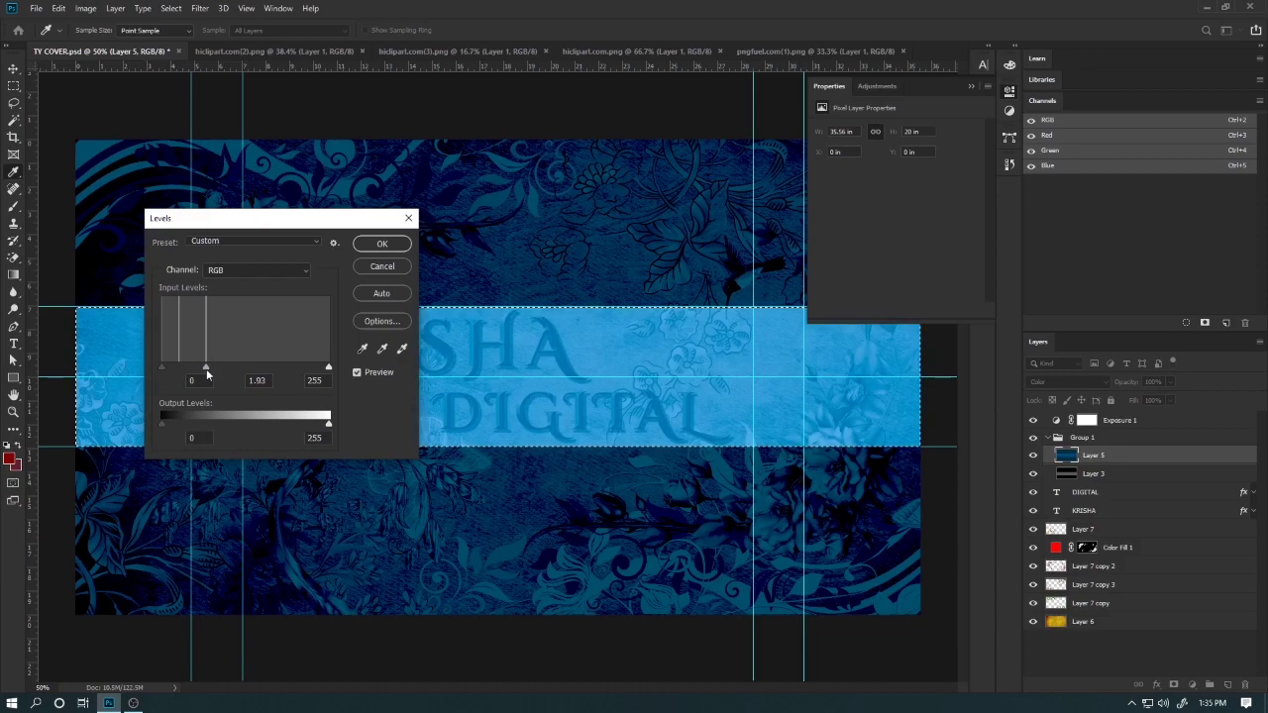
key(Return)
key(ctrl+i)
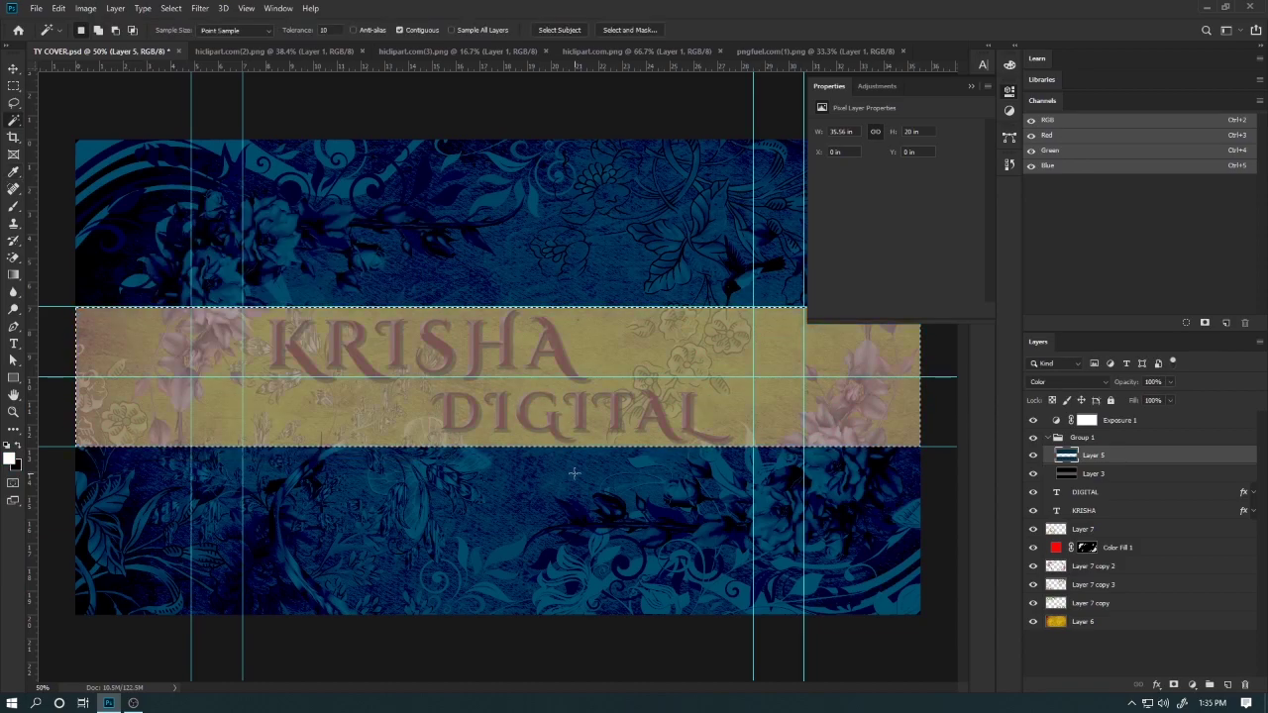
Deselect the central band and toggle Layer 5 and the other layers' visibility to compare the cover.
key(ctrl+d)
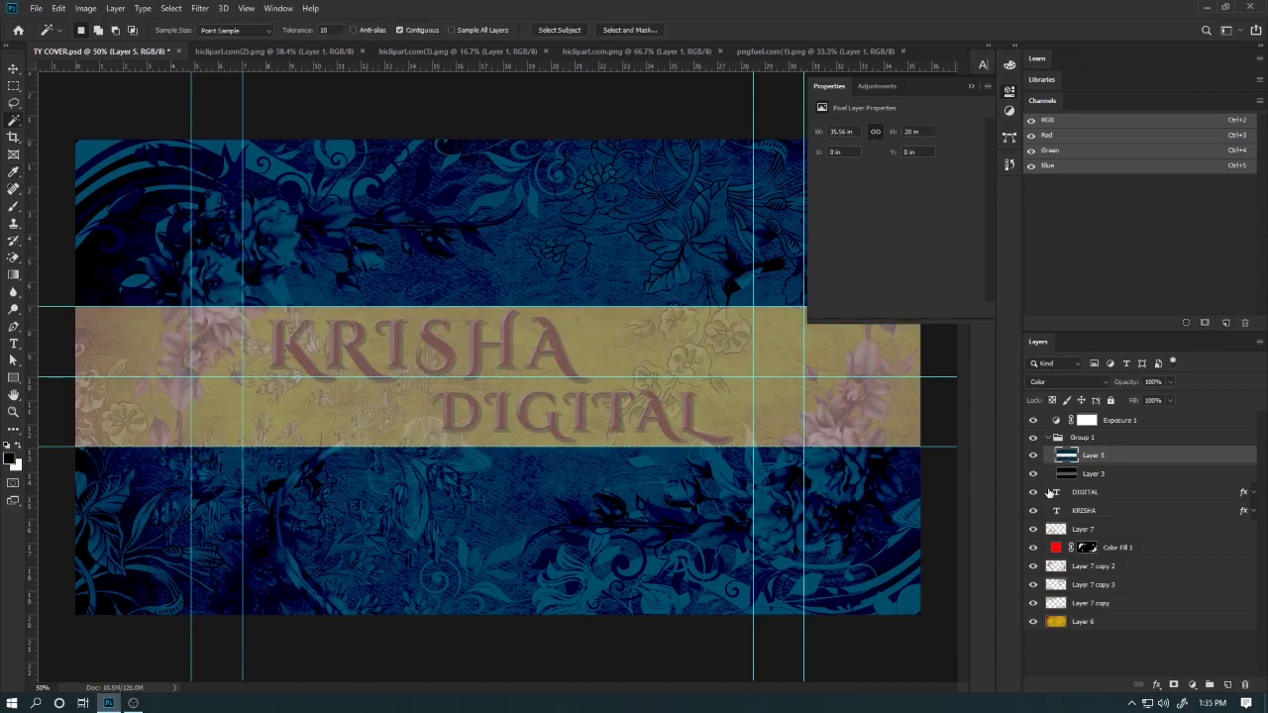
click(1033, 456)
alt+click(1033, 457)
alt+click(1032, 456)
click(1097, 674)
click(652, 377)
key(alt+v)
key(Down)
key(Down)
key(Down)
key(Right)
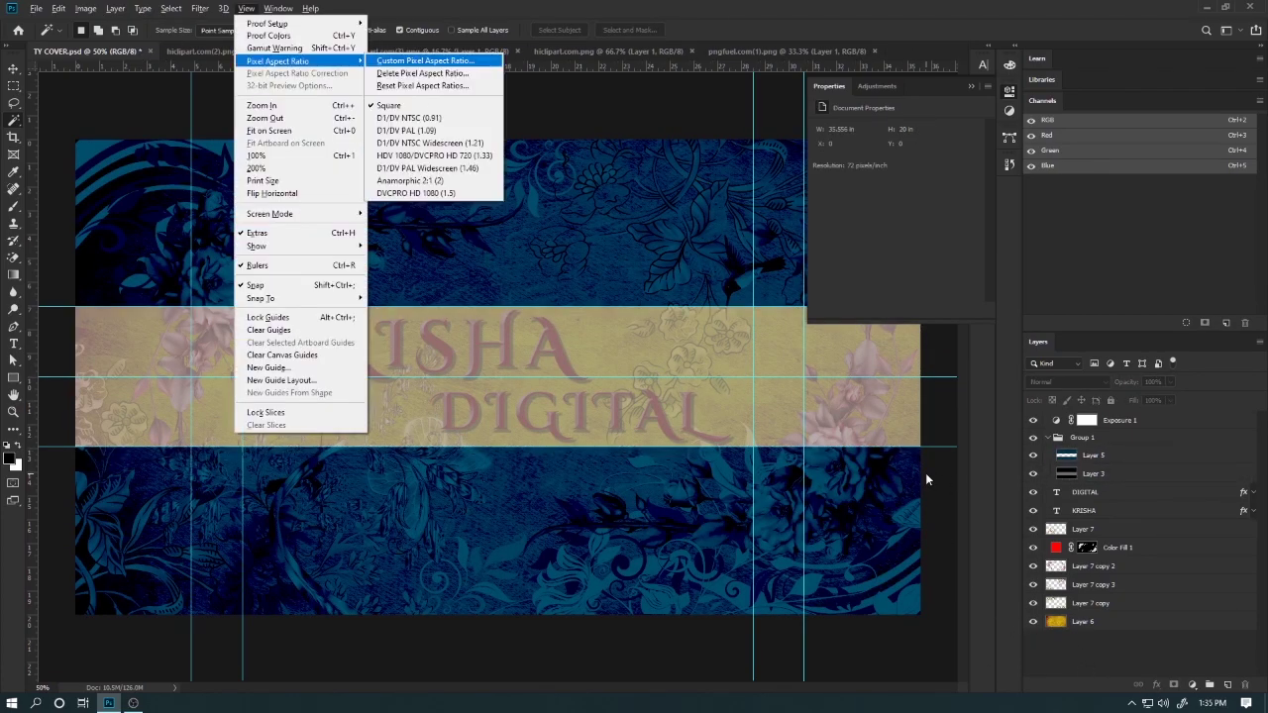
click(1087, 645)
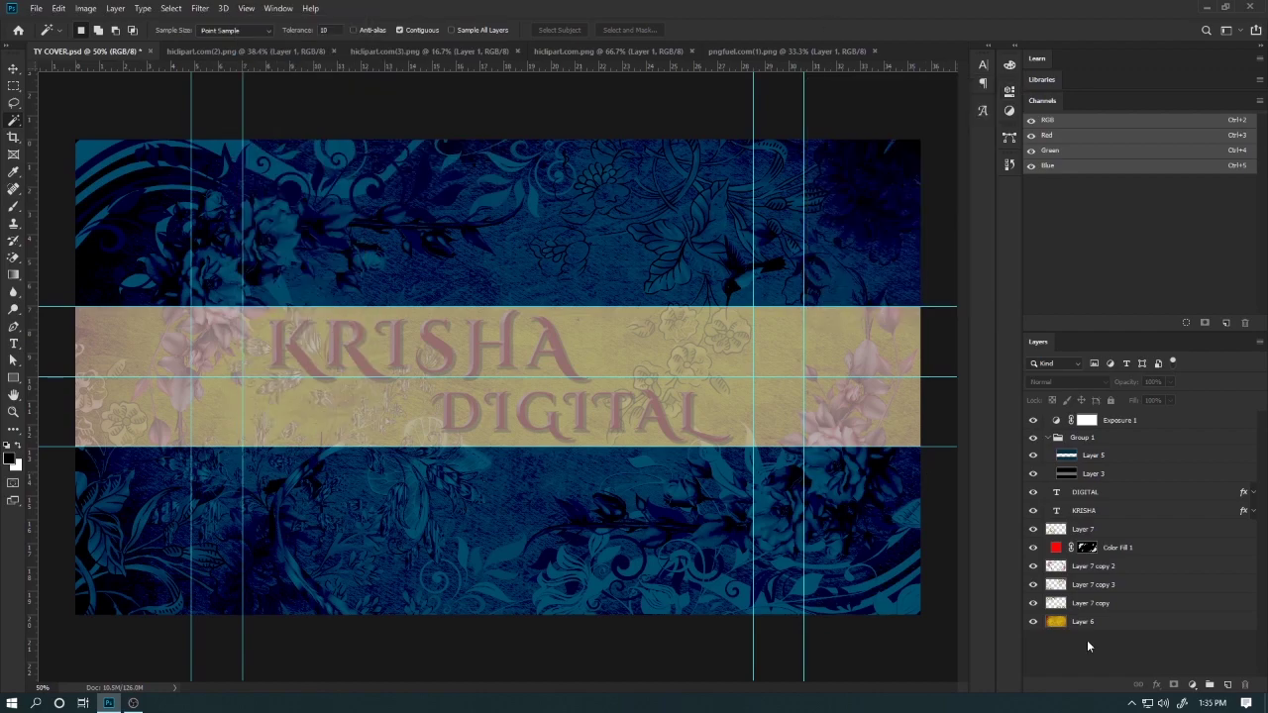
Select the central horizontal band of Layer 3 with the Magic Wand tool and clear it from the layer.
click(1046, 472)
key(shift+w)
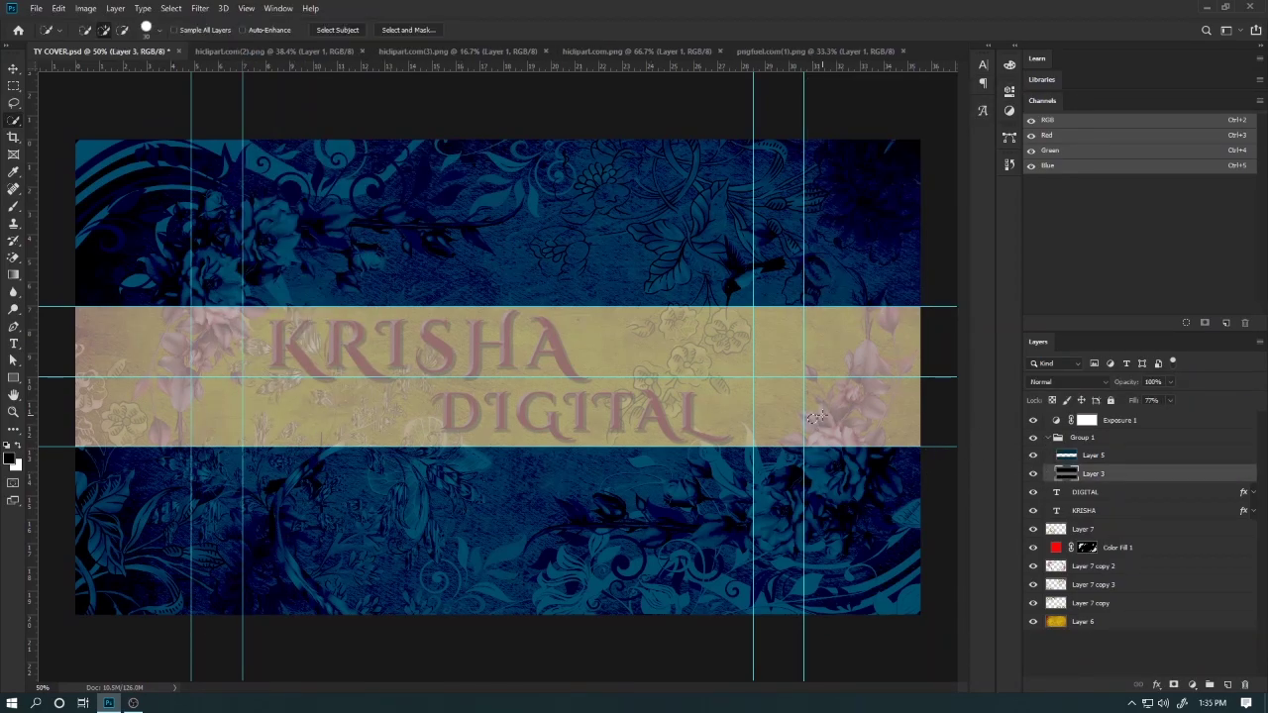
right_click(14, 121)
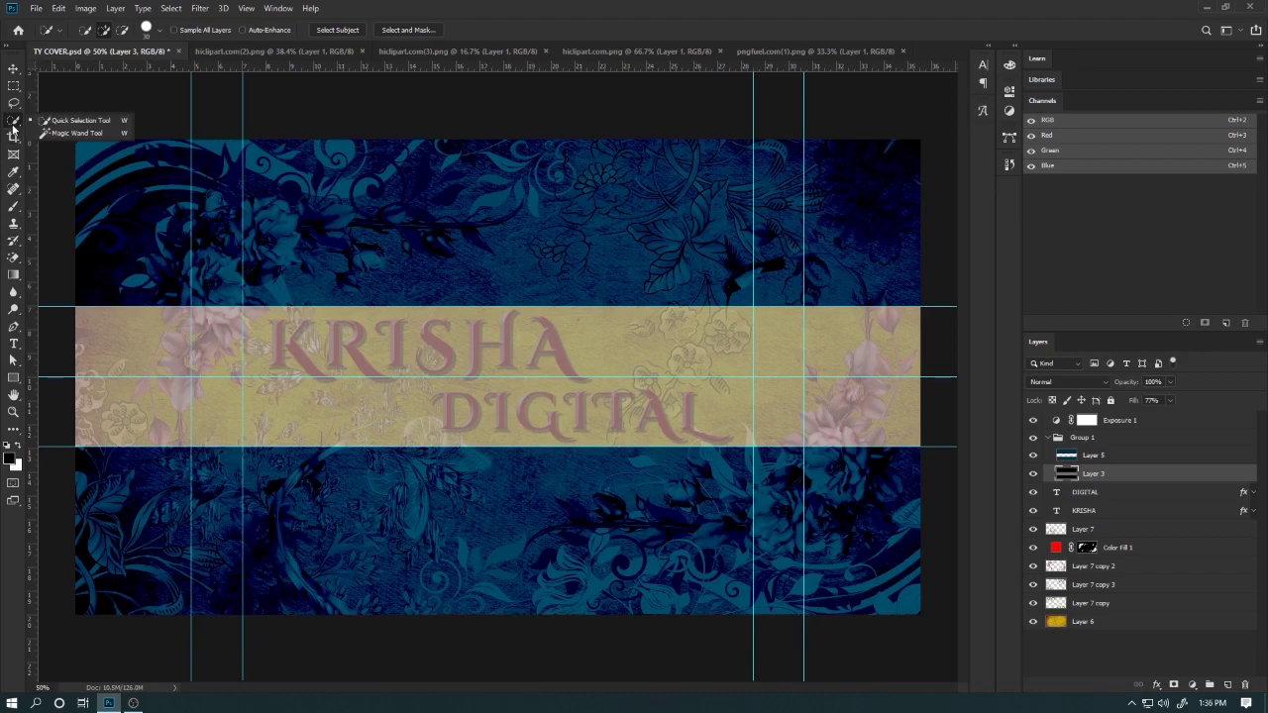
click(39, 137)
click(392, 342)
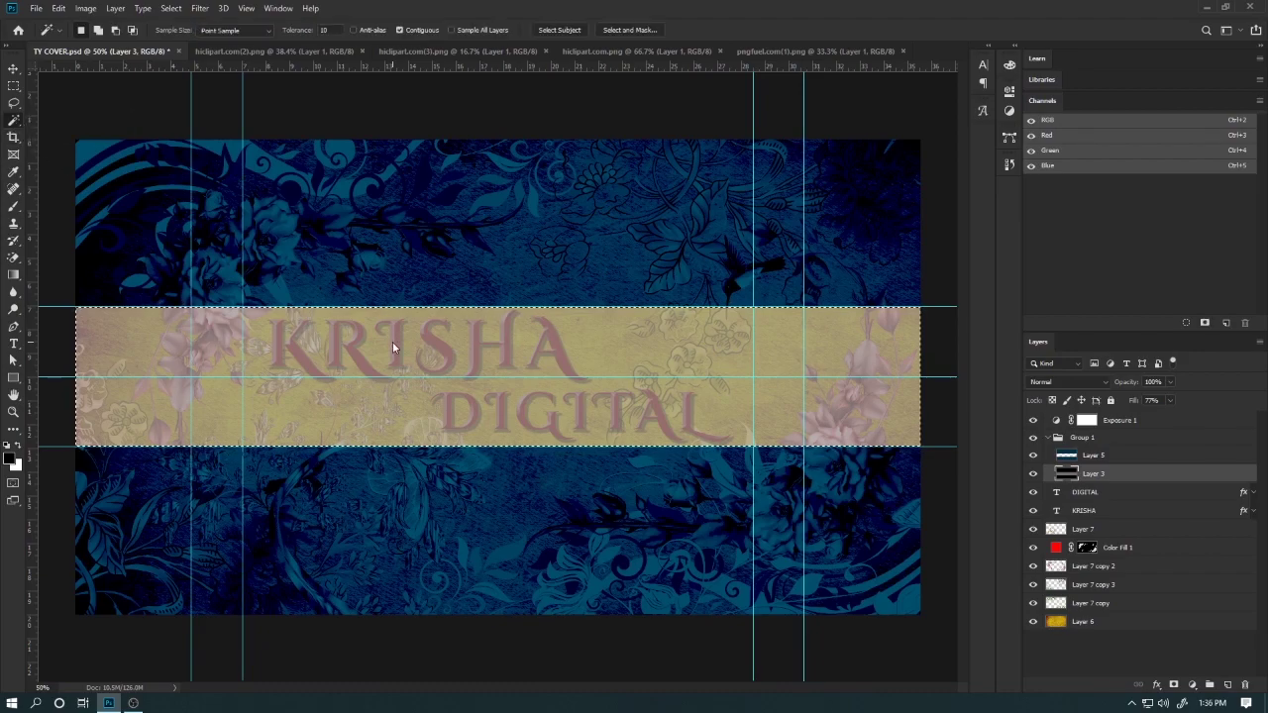
Try a Levels adjustment on the whole of Layer 5, undo it and clear the selection.
click(1049, 458)
key(ctrl+a)
key(ctrl+l)
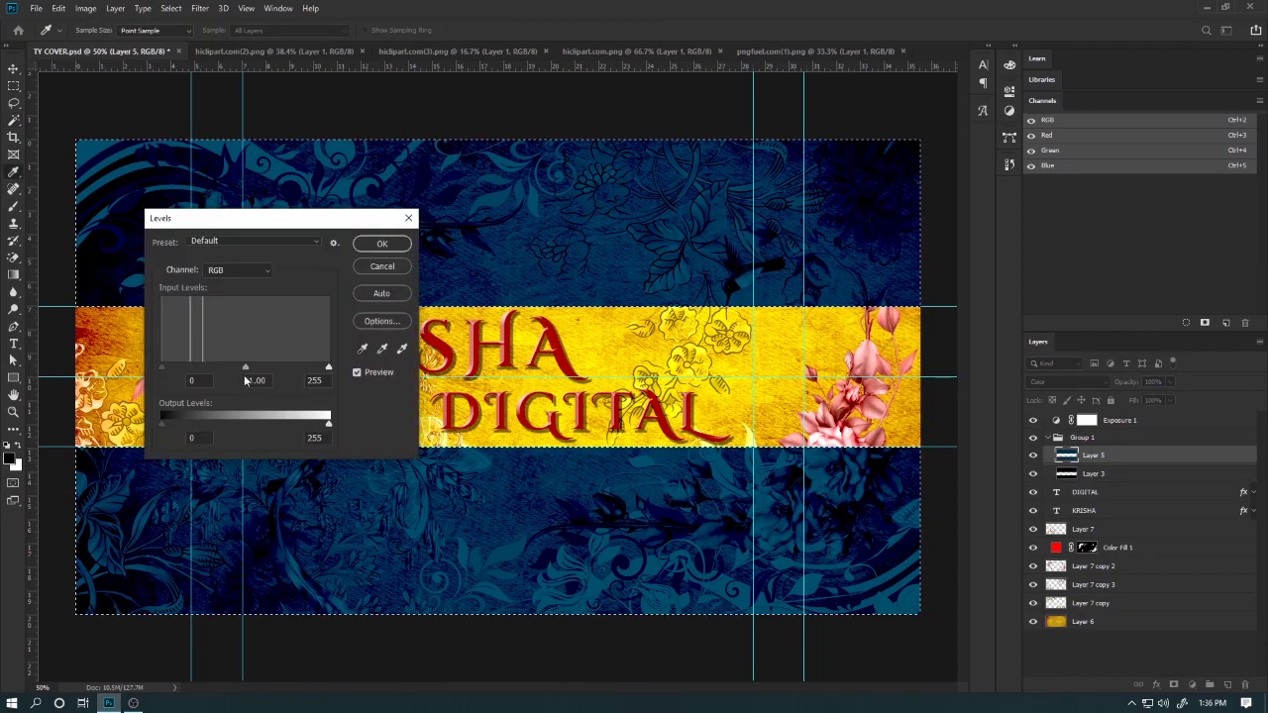
double_click(191, 437)
key(Return)
key(ctrl+z)
key(ctrl+d)
Try lightening Layer 3's upper and lower dark bands by raising the black output level in Levels.
click(1068, 481)
key(shift+w)
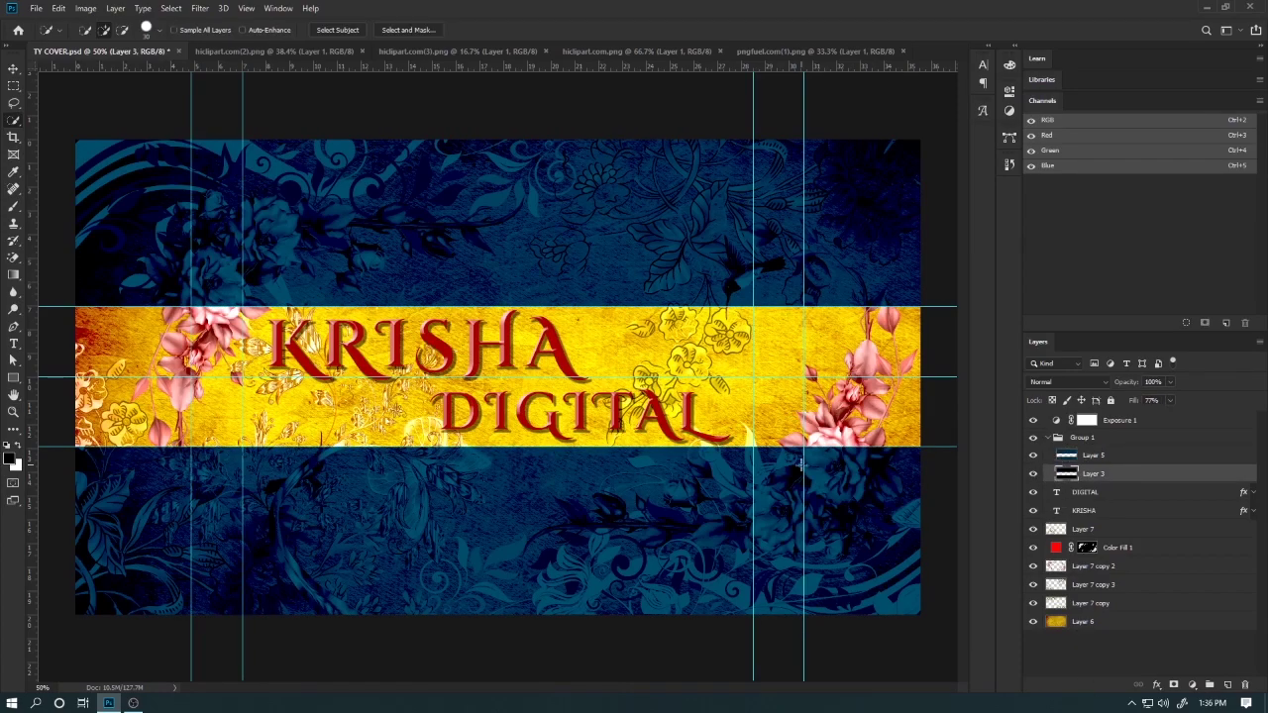
key(shift+w)
click(611, 287)
key(ctrl+l)
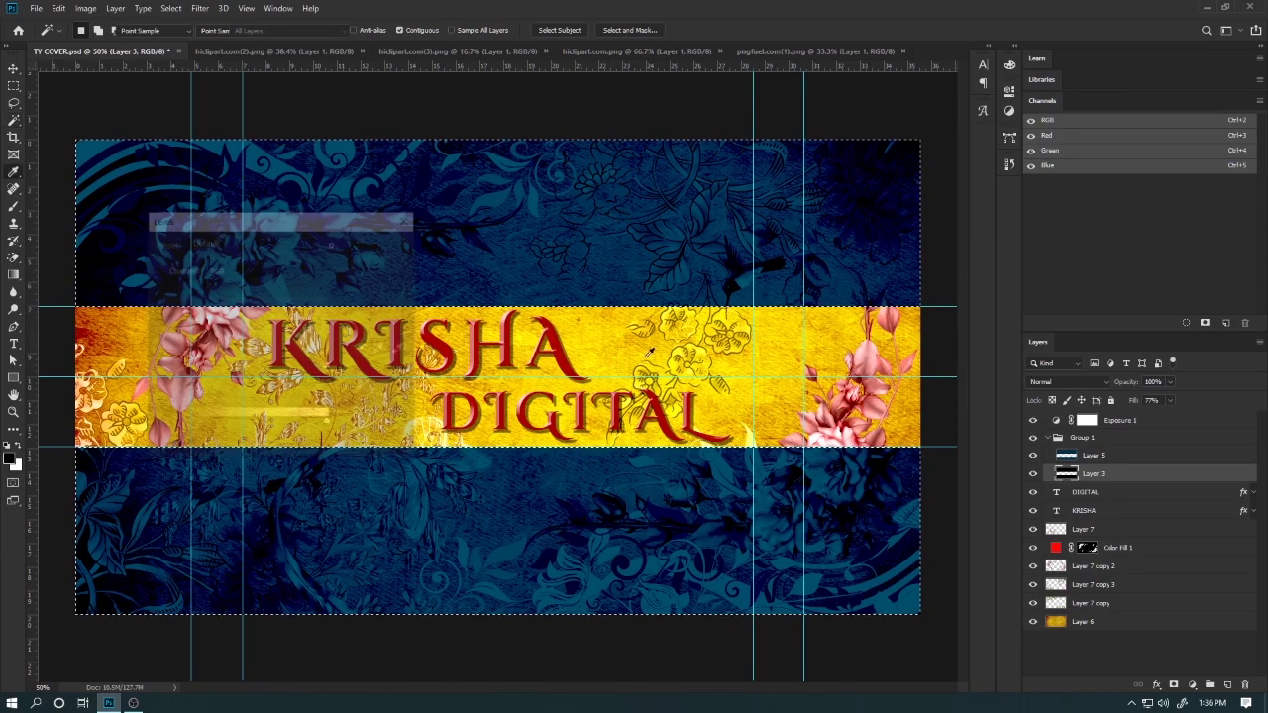
drag(234, 426, 297, 426)
click(382, 246)
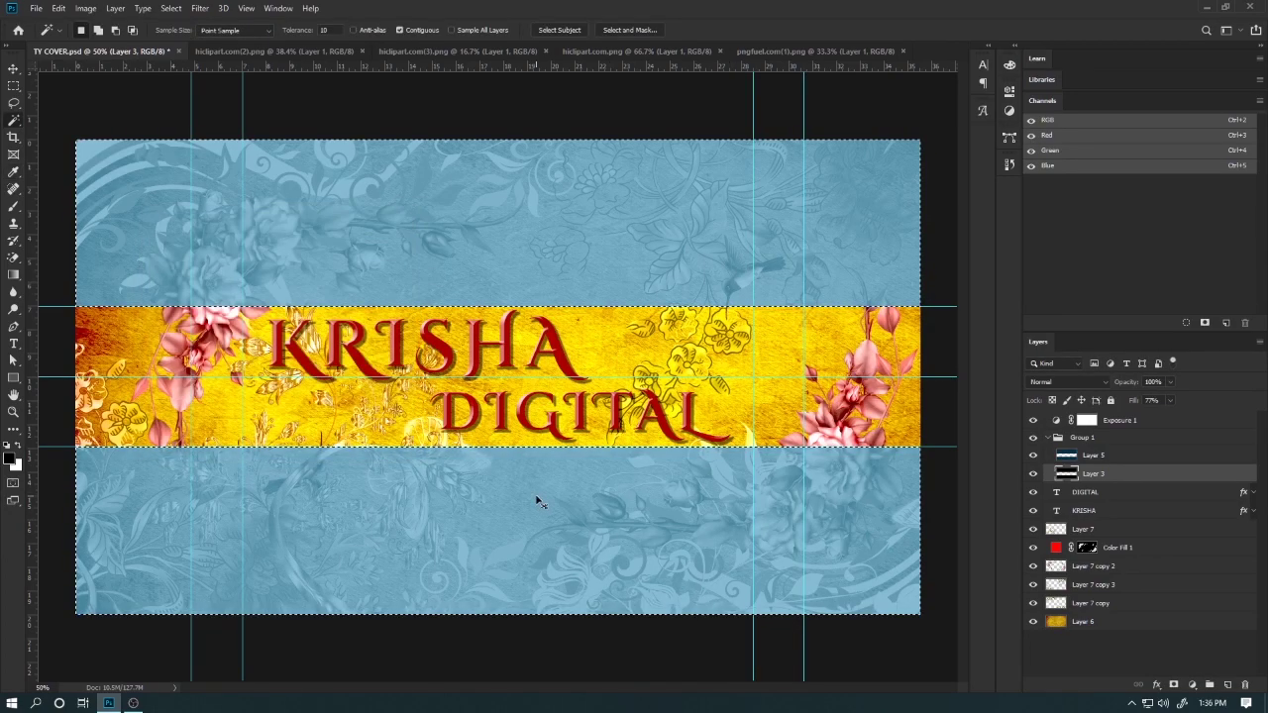
key(ctrl+d)
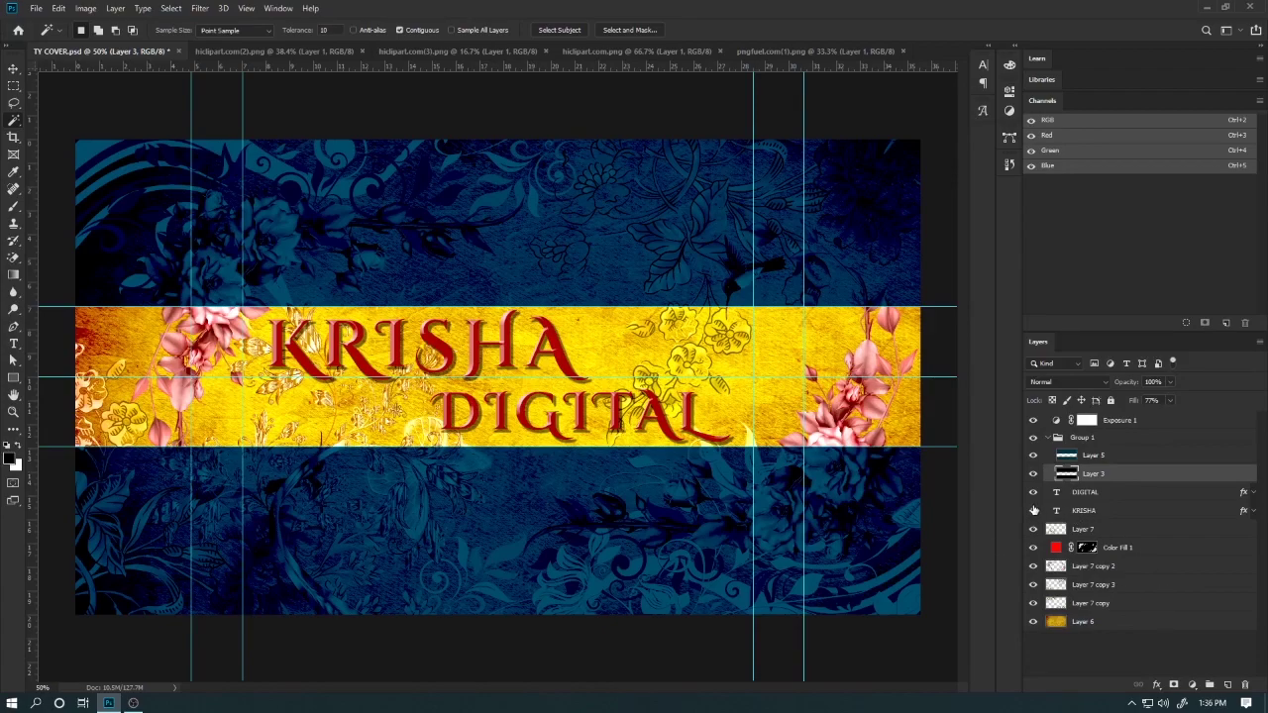
Recolor Layer 5 from blue to dark red with a Hue/Saturation adjustment.
click(1062, 456)
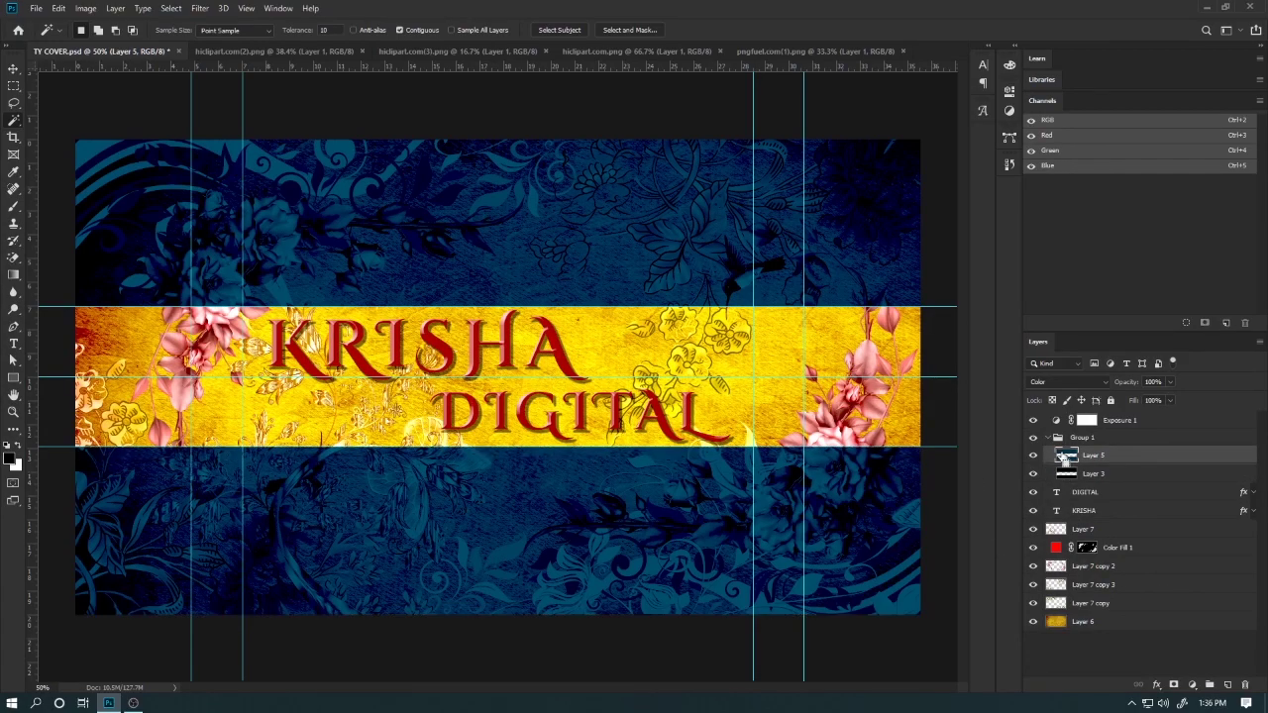
key(ctrl+u)
drag(963, 299, 960, 370)
click(1111, 238)
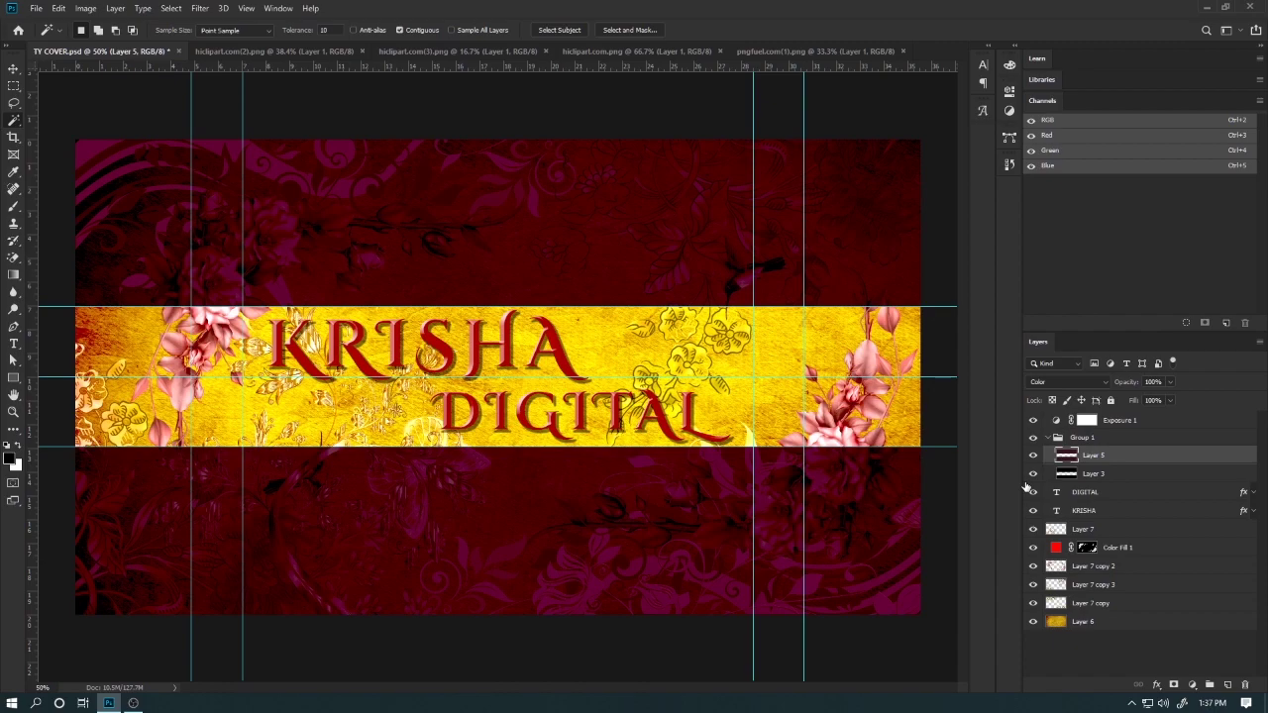
Adjust the Drop Shadow settings of the DIGITAL text layer so its shadow falls farther from the letters.
scroll(484, 380, up, 1)
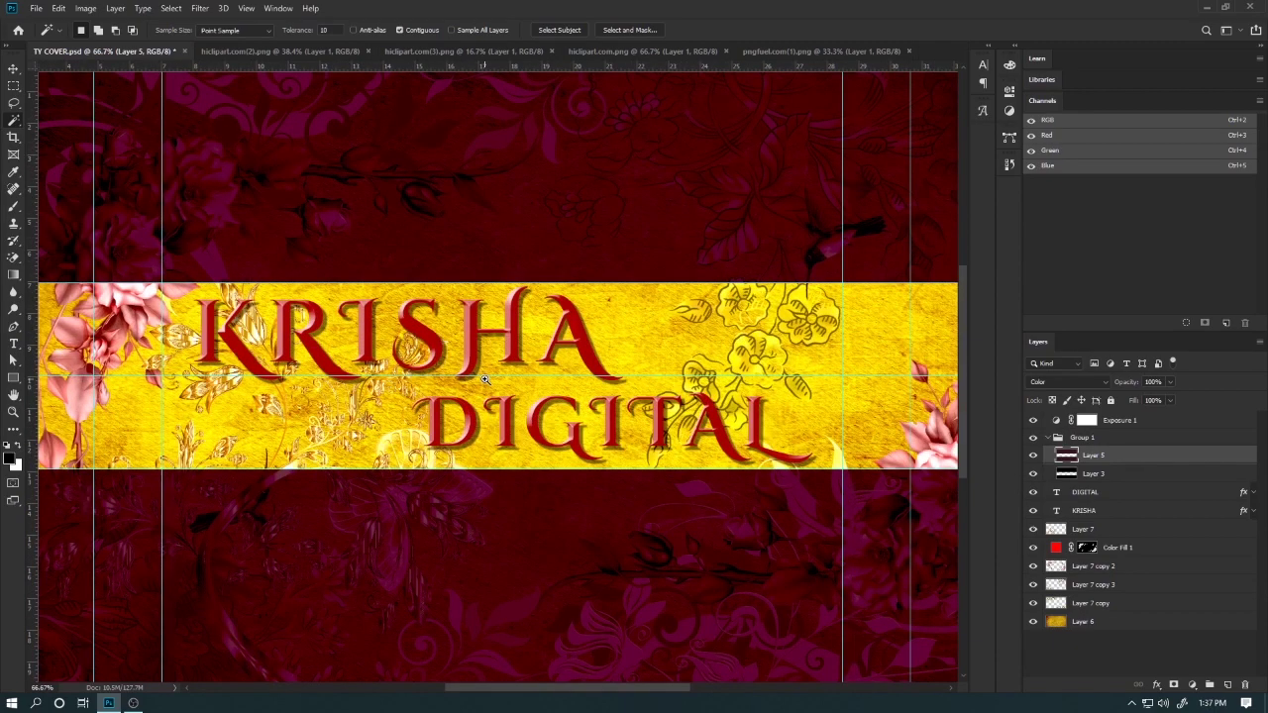
click(1072, 492)
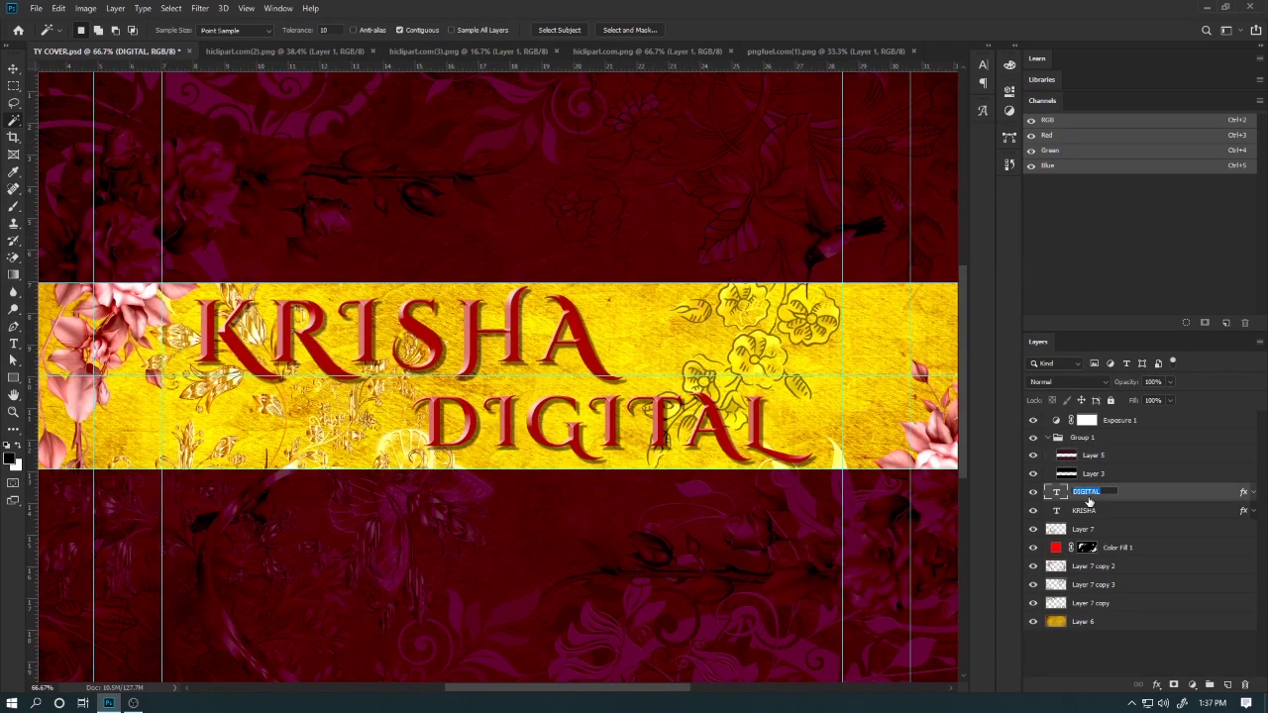
double_click(1124, 492)
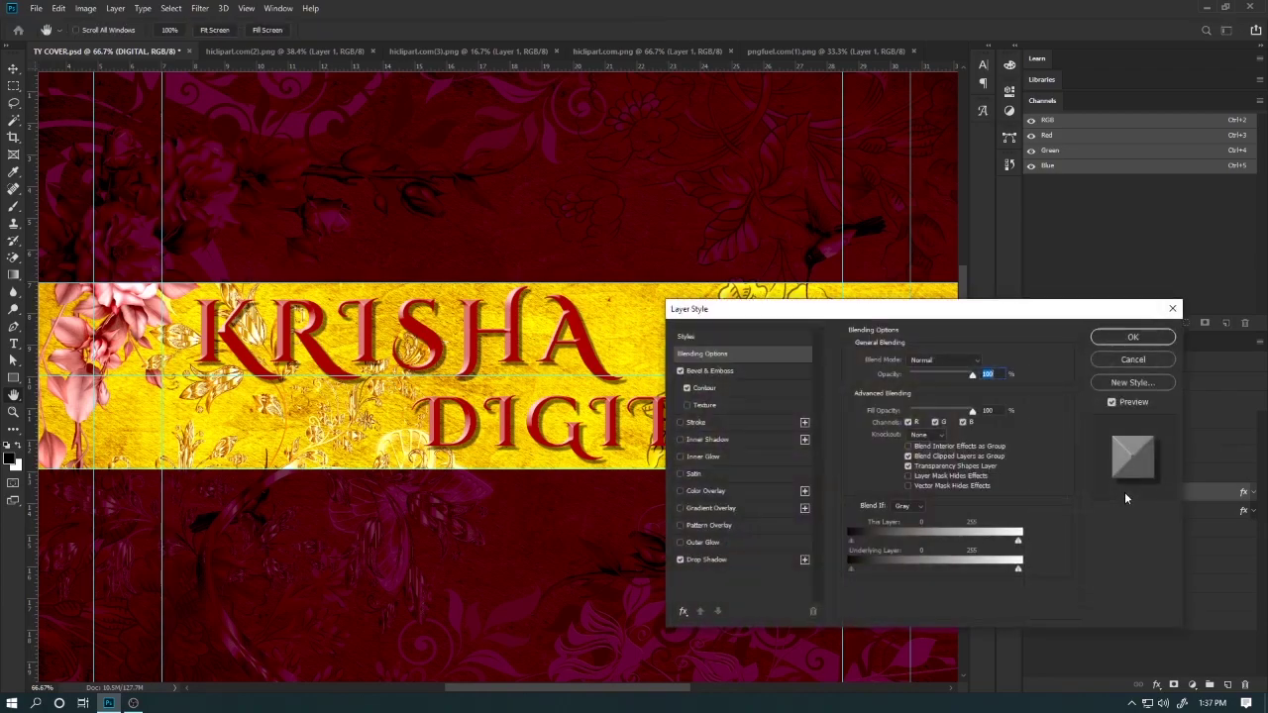
click(716, 388)
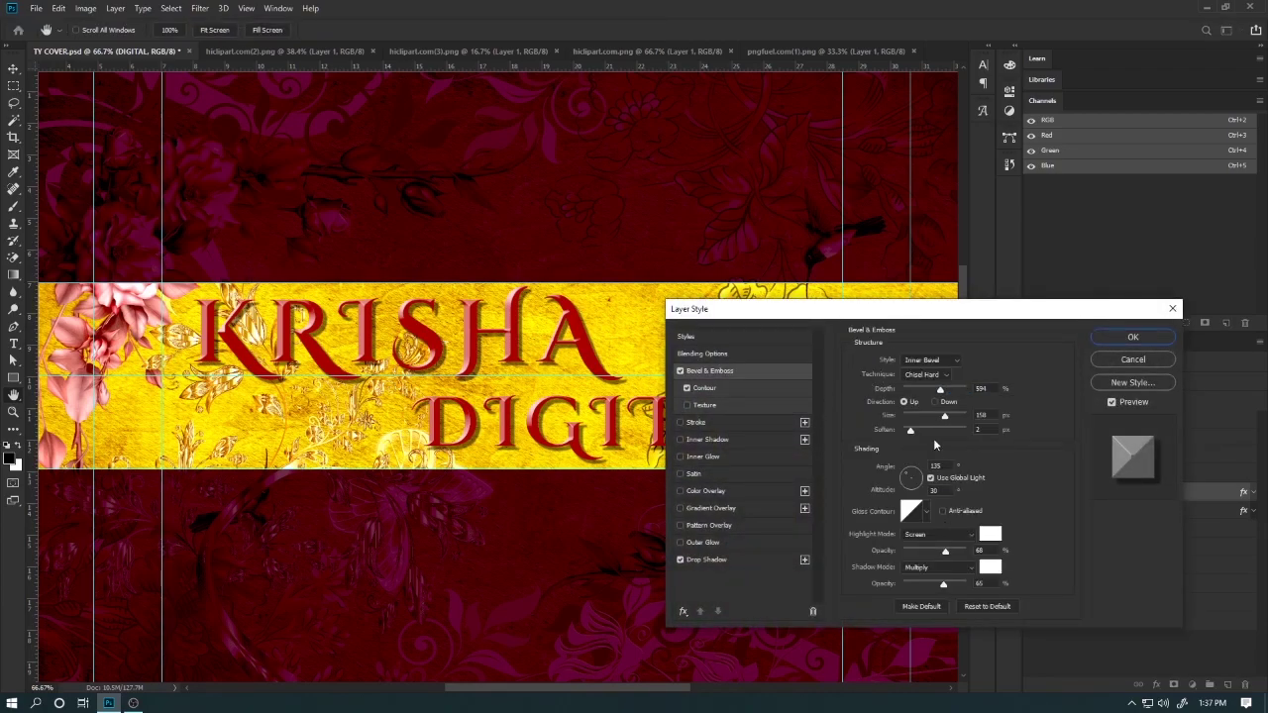
click(735, 561)
drag(905, 449, 897, 449)
drag(903, 434, 943, 383)
click(1153, 339)
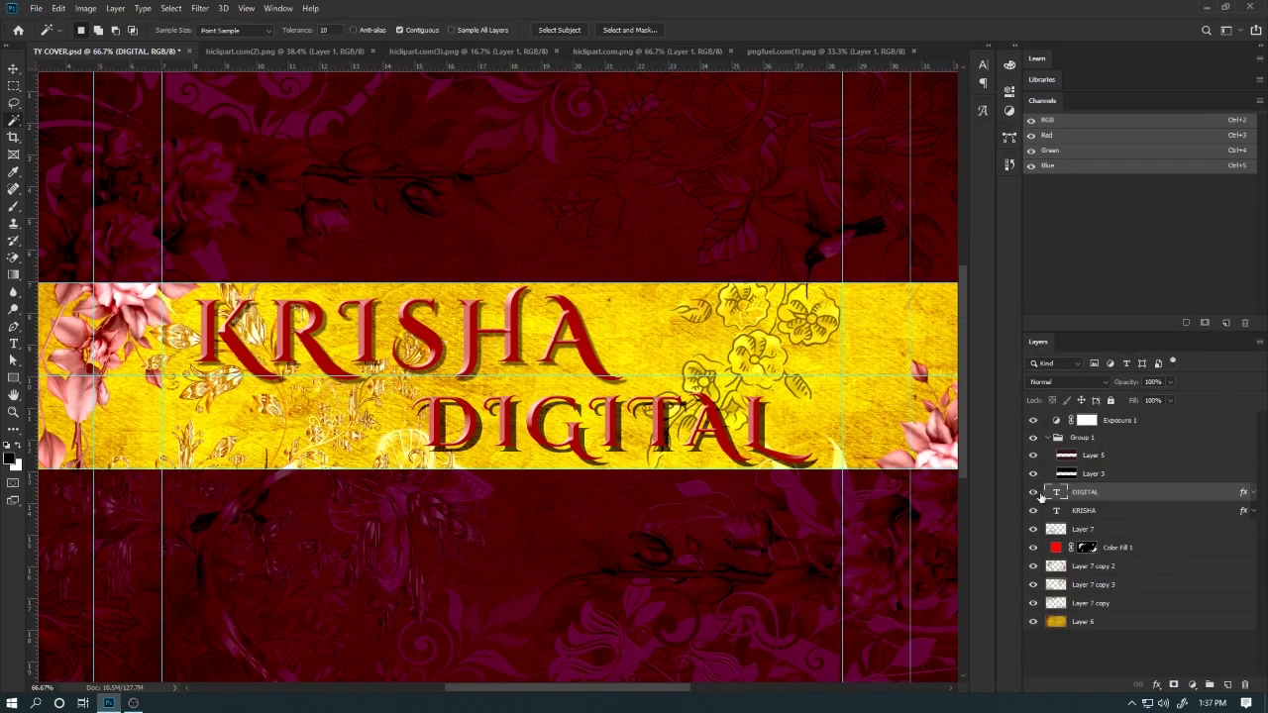
Copy the layer style of the DIGITAL text layer and paste it onto the KRISHA text layer.
click(1252, 493)
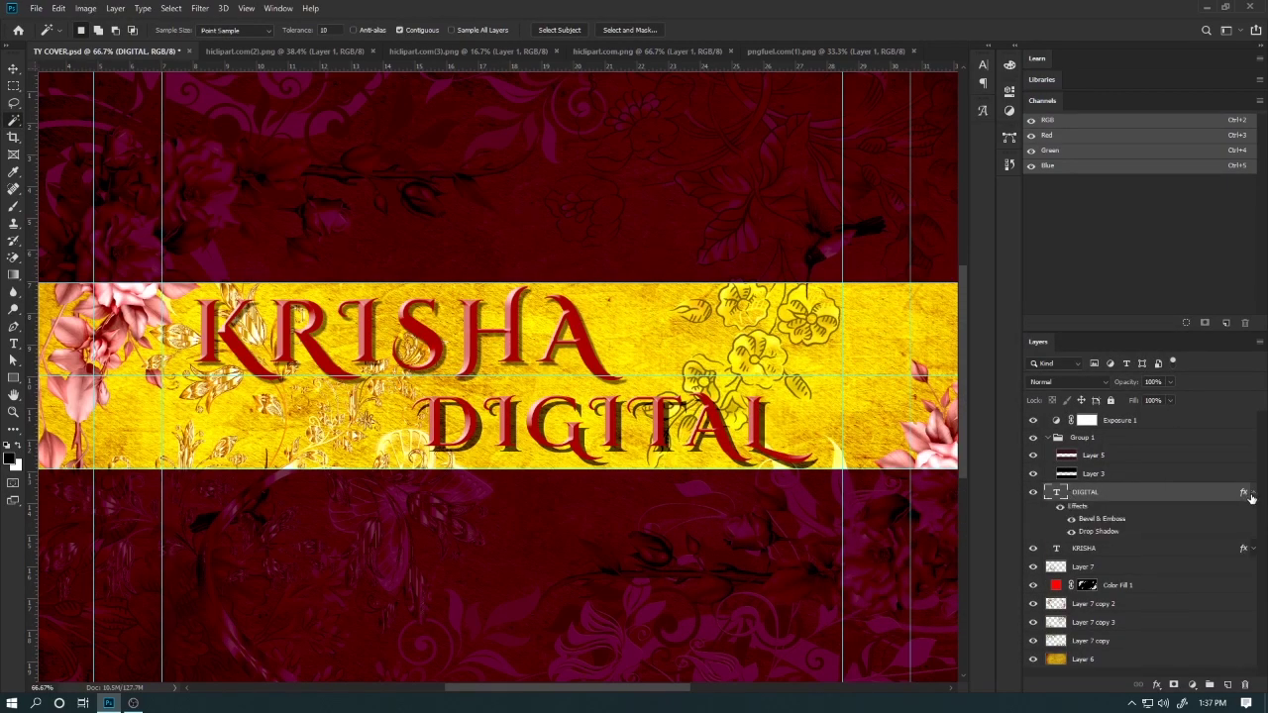
right_click(1086, 509)
click(1198, 513)
right_click(1086, 511)
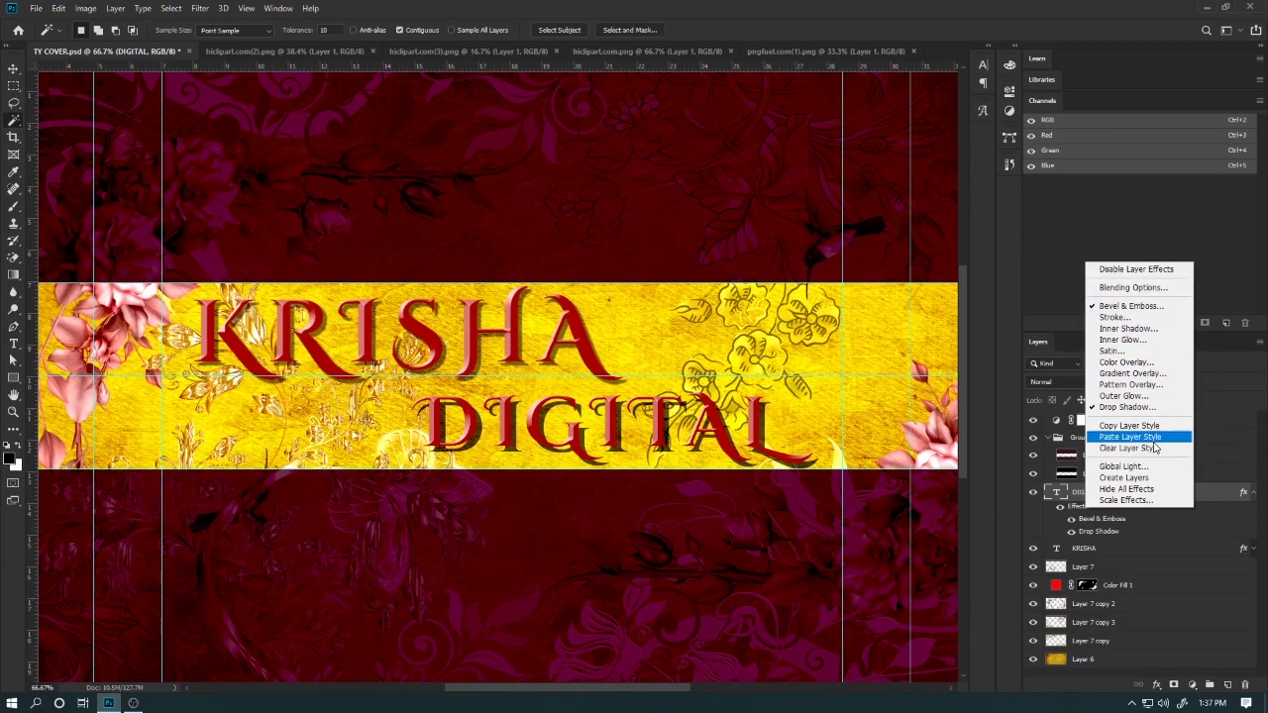
click(1153, 428)
click(1085, 551)
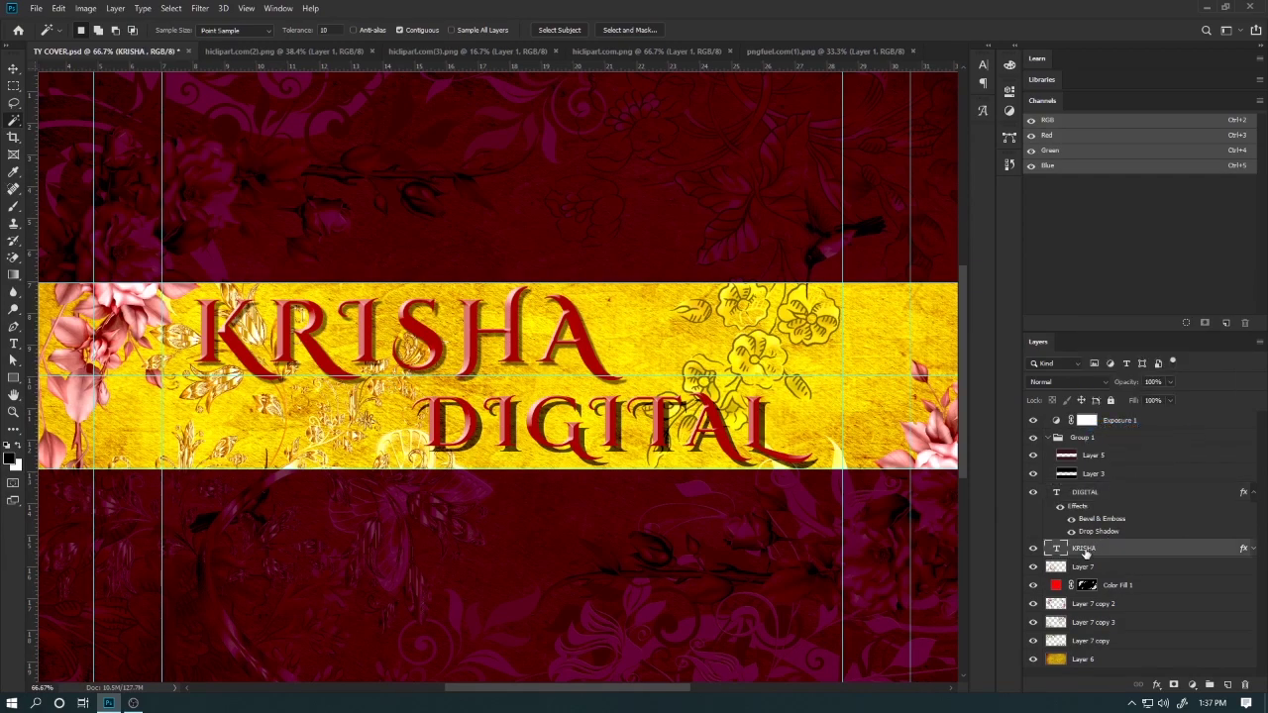
click(1252, 550)
right_click(1091, 563)
click(1145, 492)
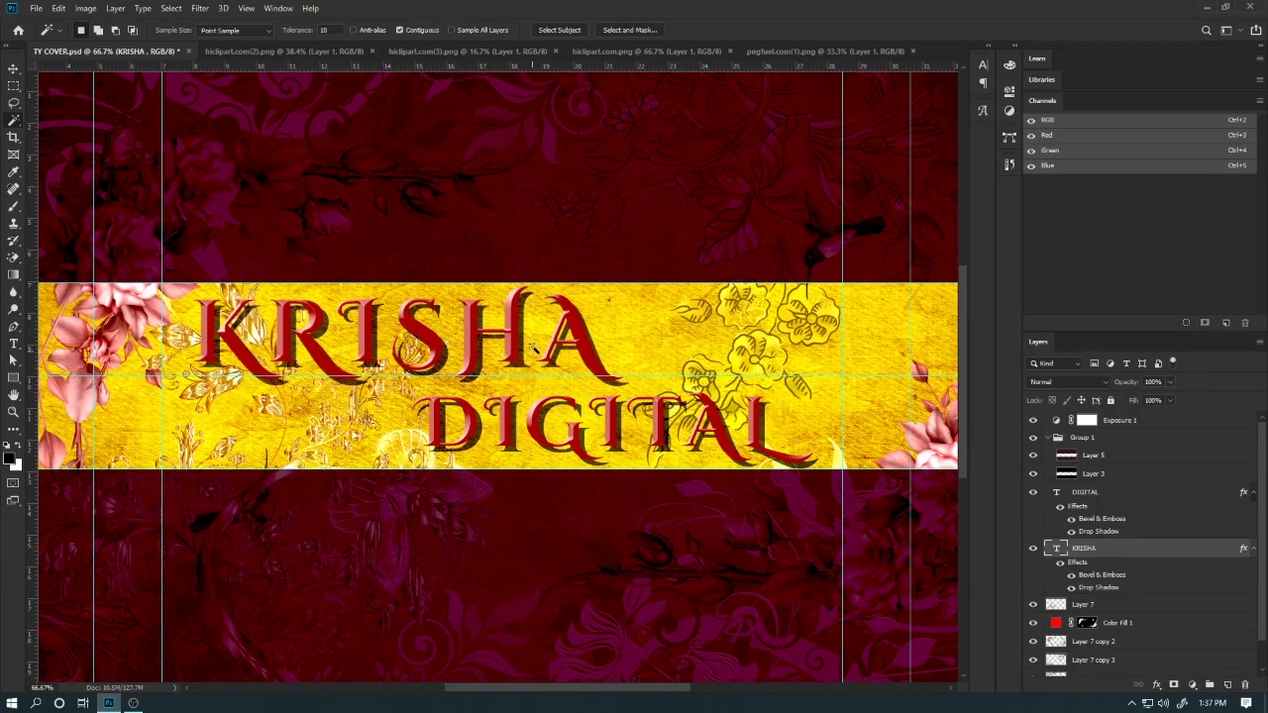
Collapse Group 1, hide Layer 6 copy at the top of the layer stack and inspect the cover.
click(1057, 437)
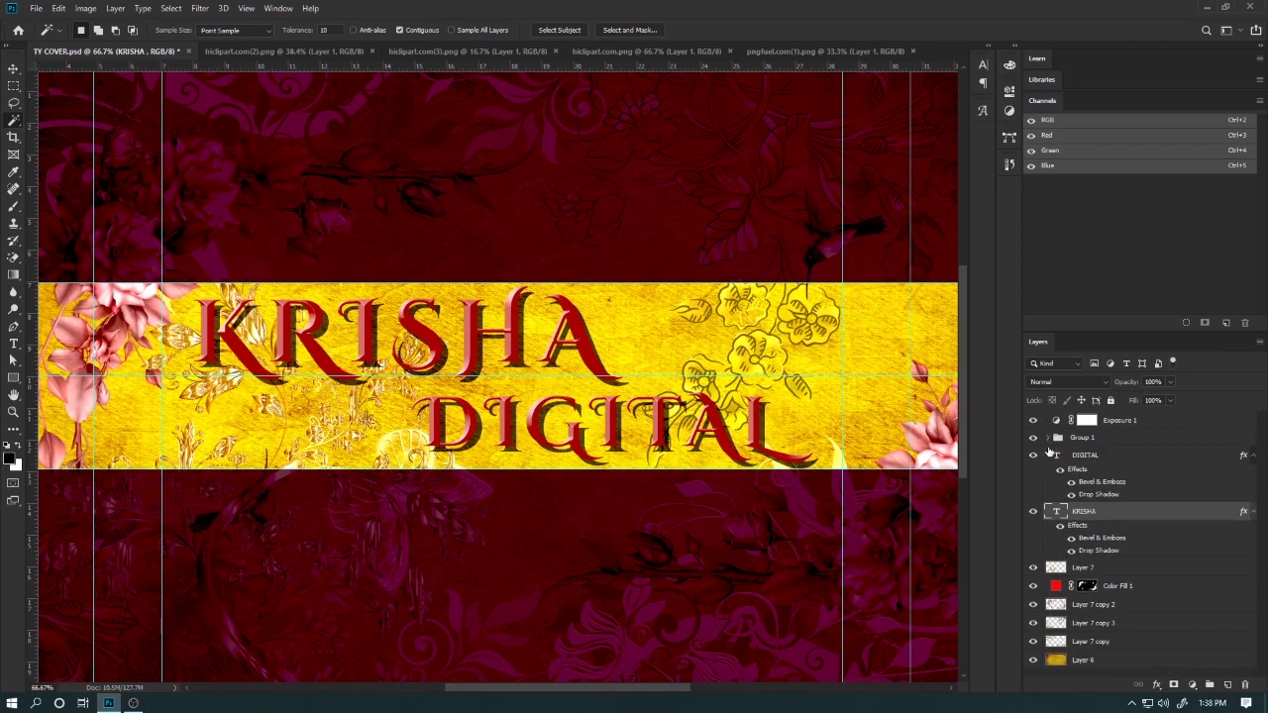
key(ctrl+minus)
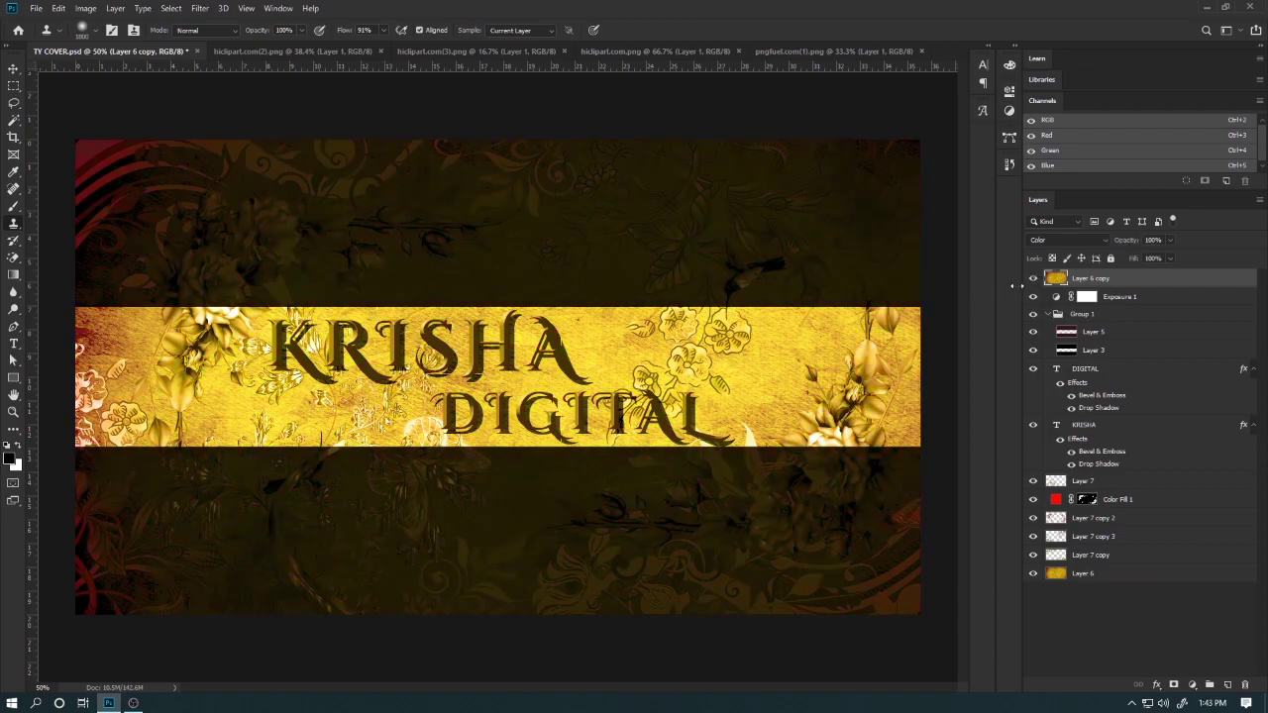
click(1035, 278)
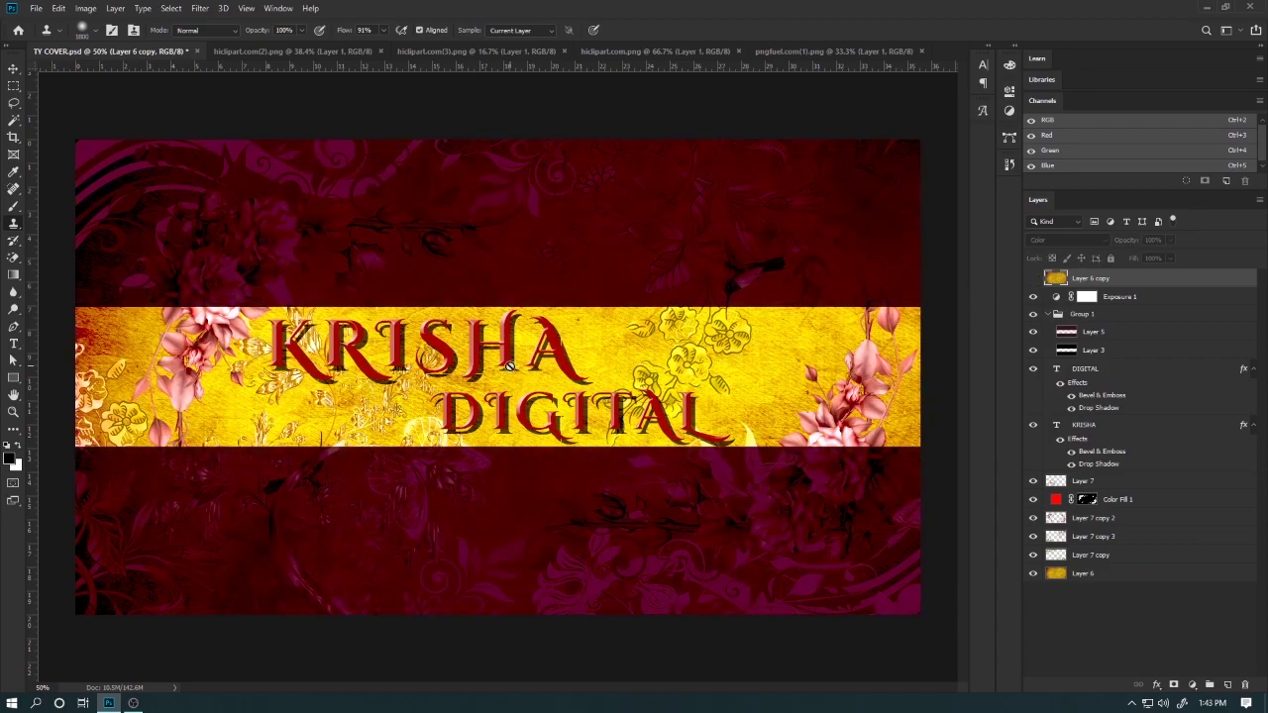
key(Tab)
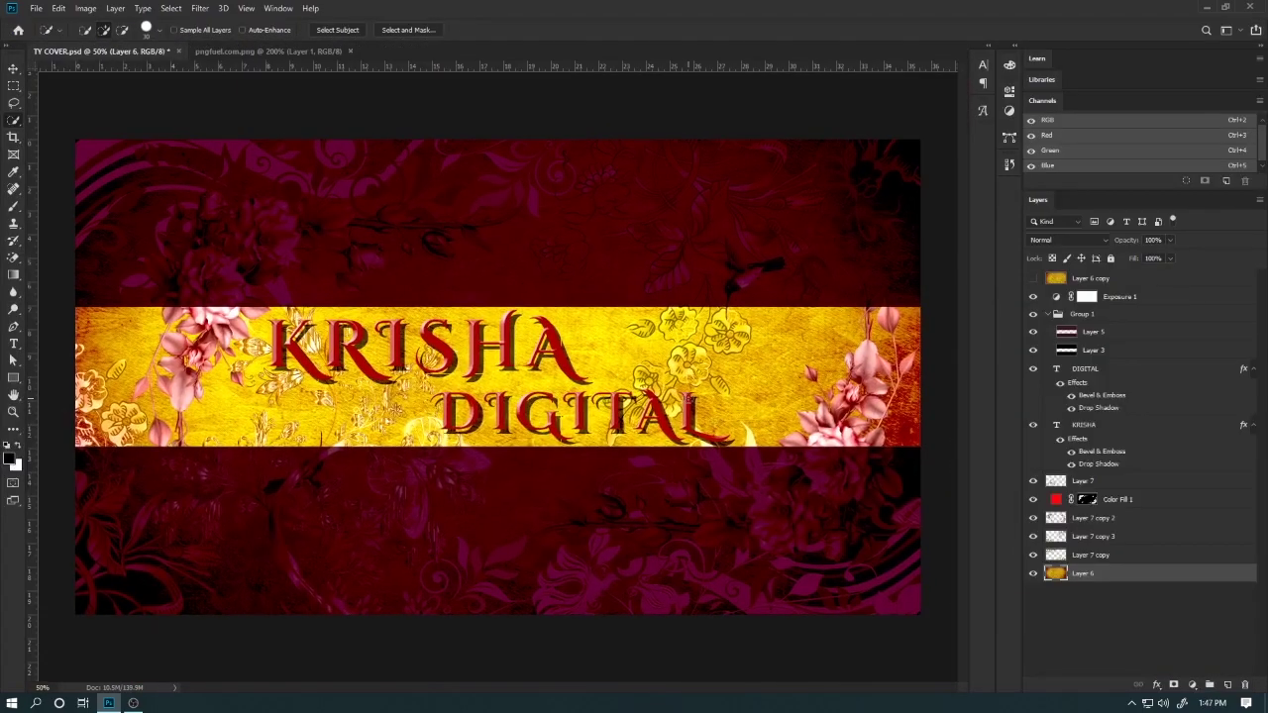
scroll(695, 406, up, 2)
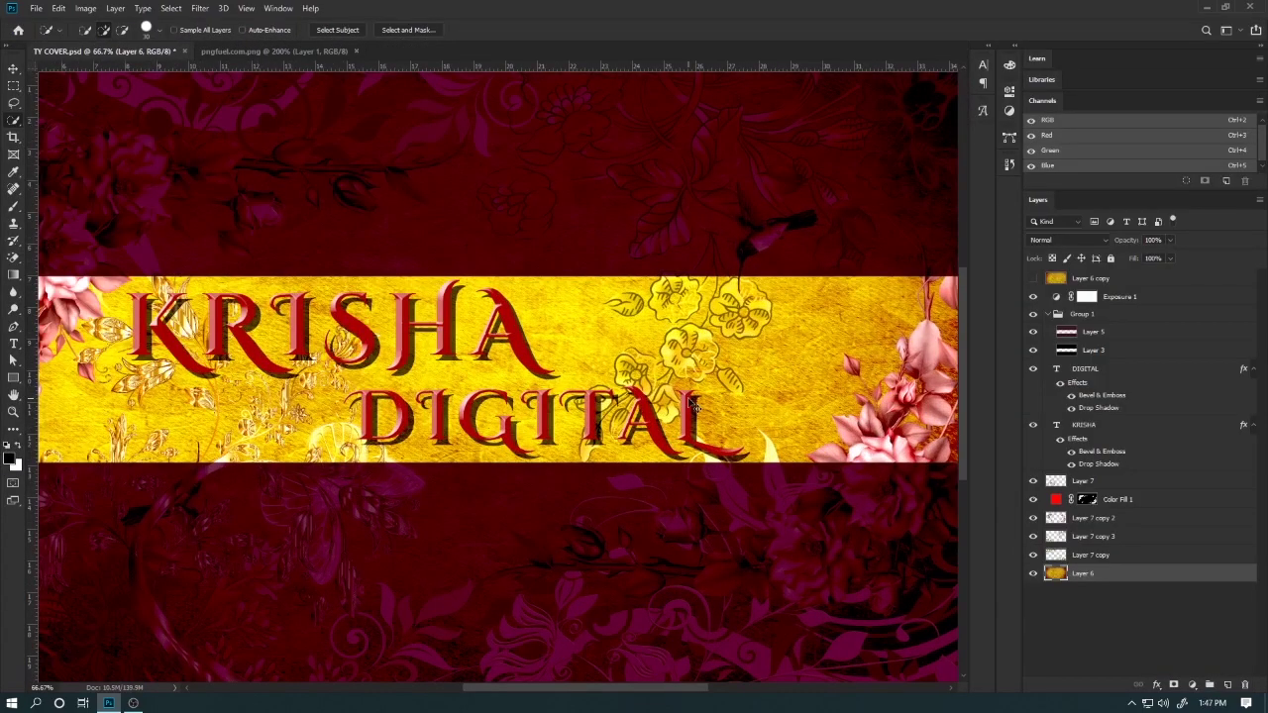
scroll(695, 406, down, 2)
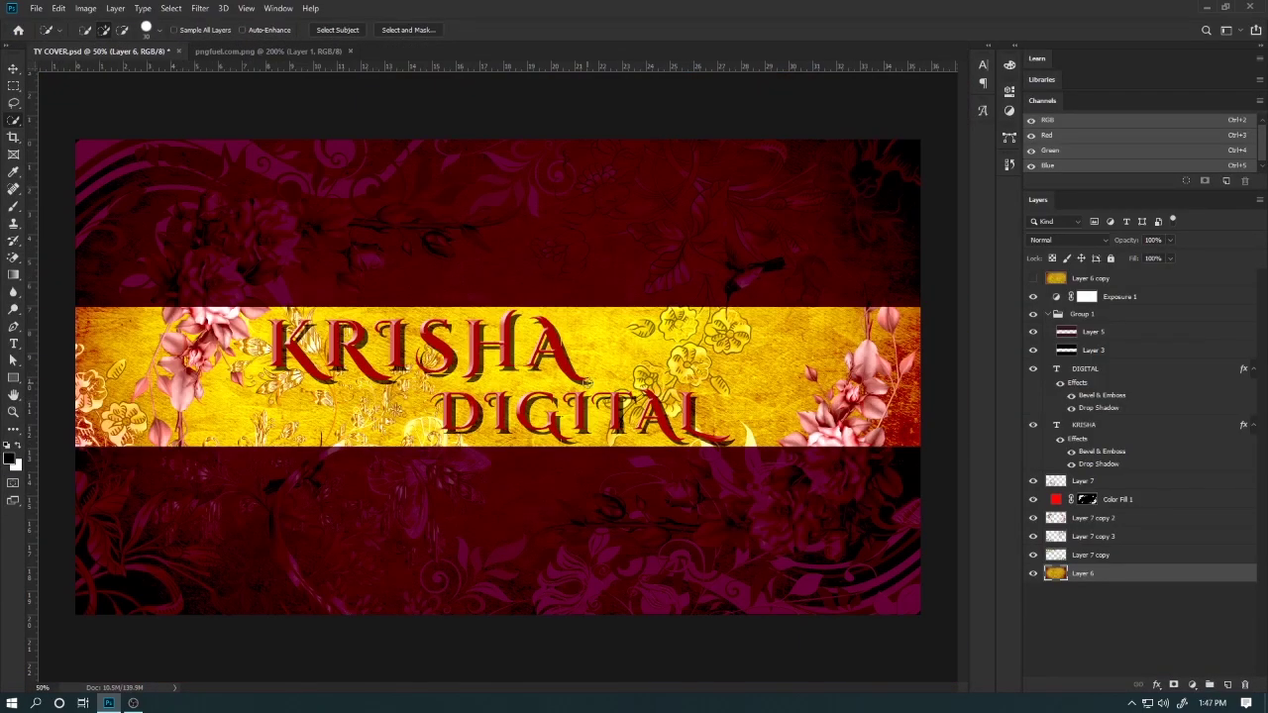